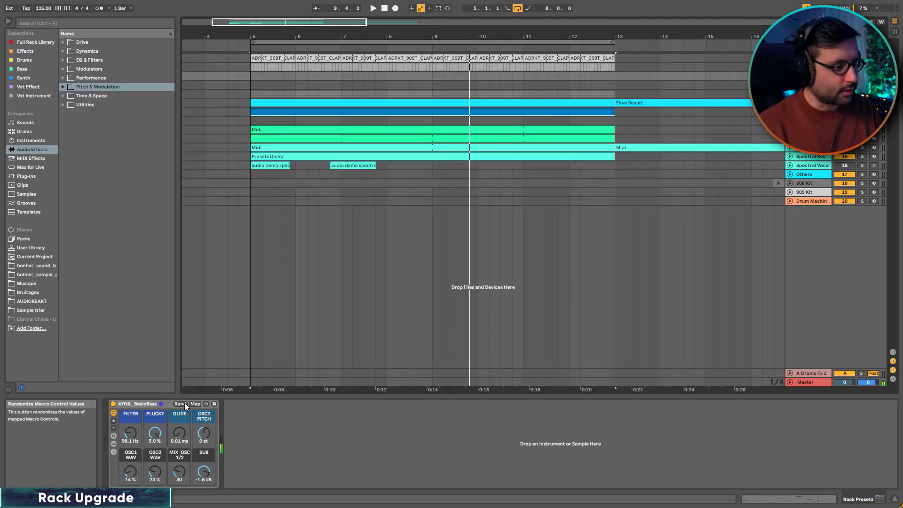
Step: Randomize the AYNIL_BasicBass rack's macros and store the result as its first macro variation
click(185, 404)
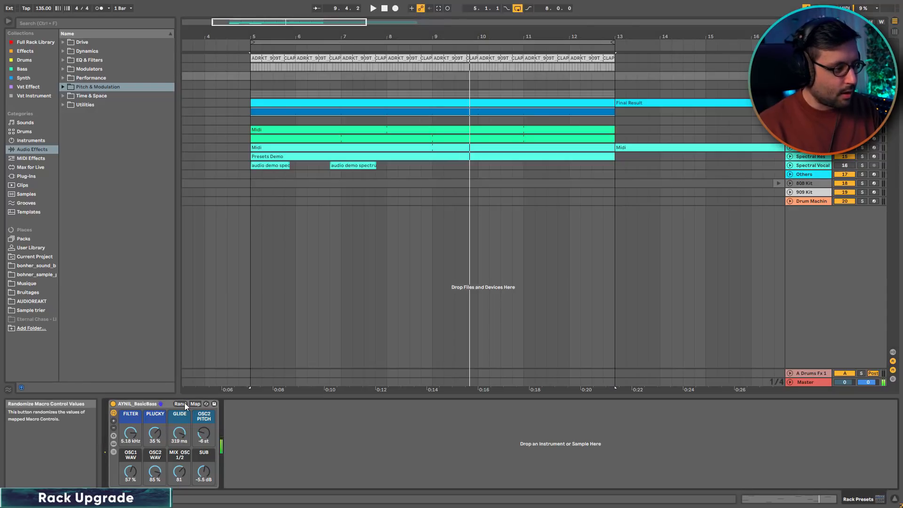
click(184, 404)
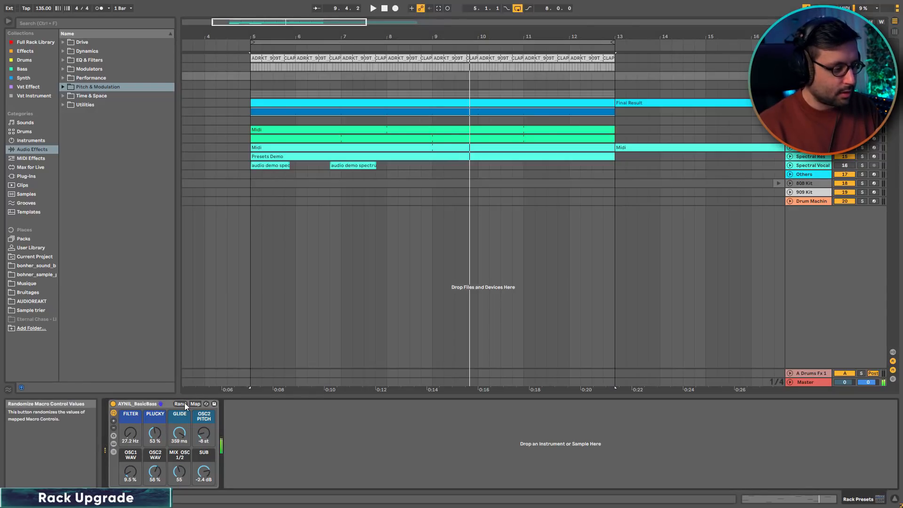
click(113, 436)
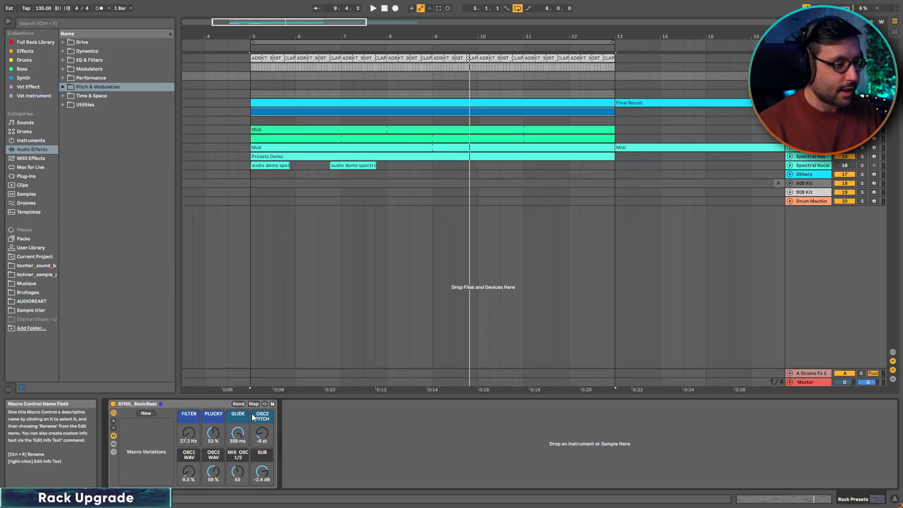
click(146, 414)
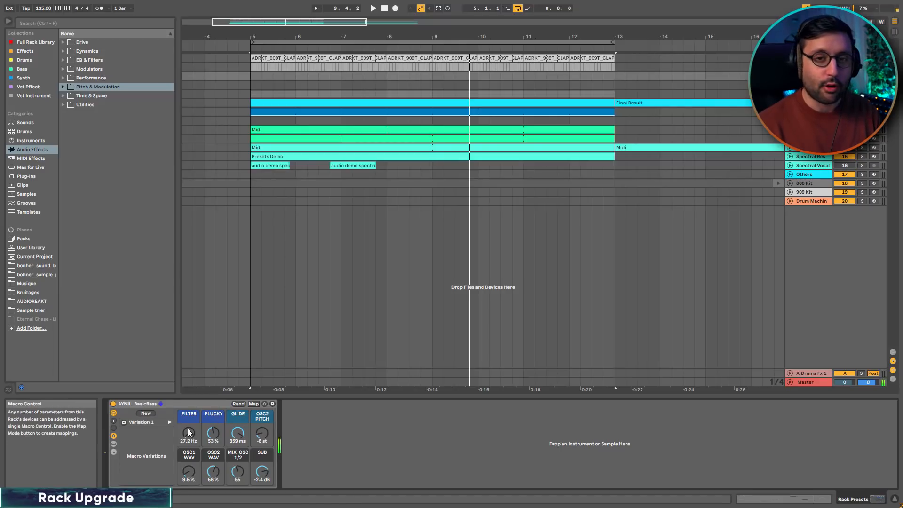
Step: Randomize the bass rack's macros two more times, storing each result as a new macro variation
click(238, 404)
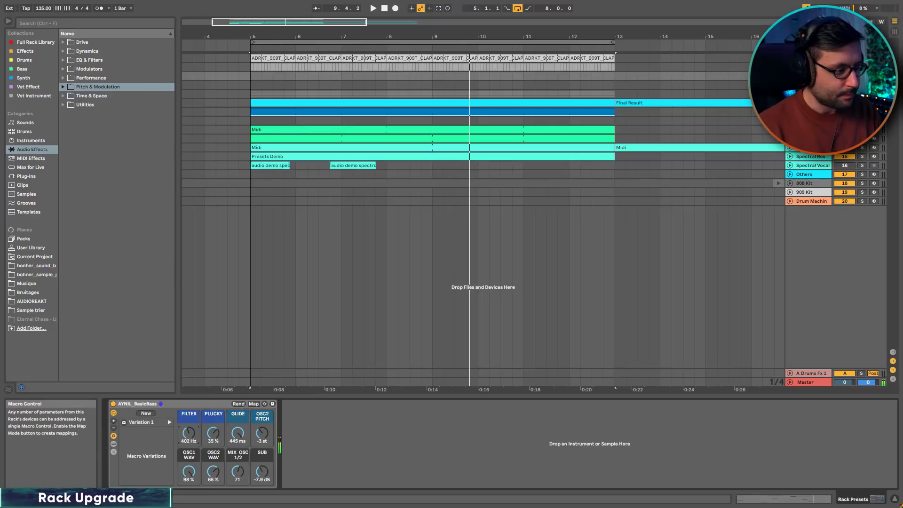
click(150, 414)
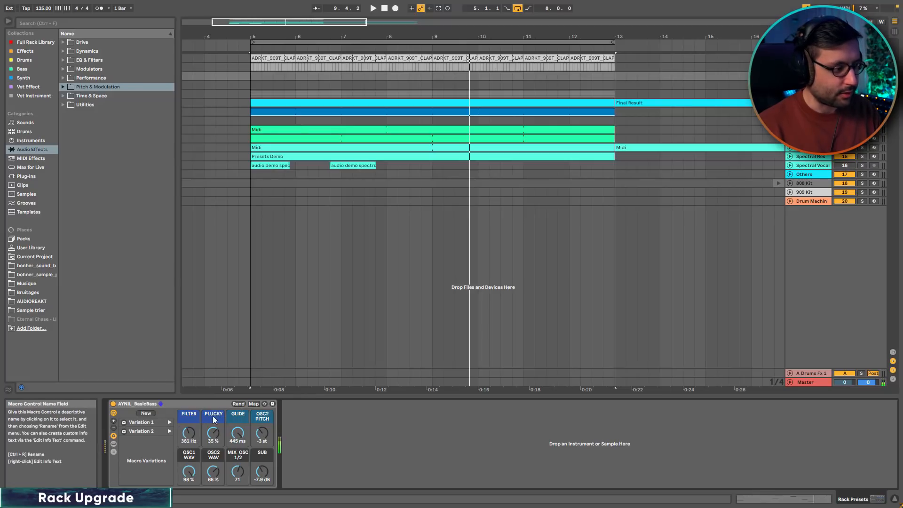
click(236, 405)
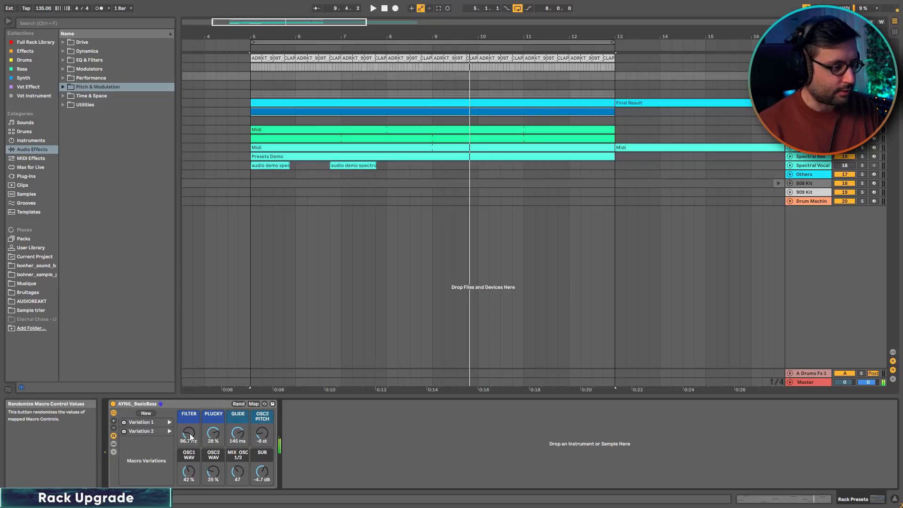
click(150, 413)
Step: Randomize the macros repeatedly, lower the Filter macro to 128 Hz, and store the sound as a fourth variation
click(235, 406)
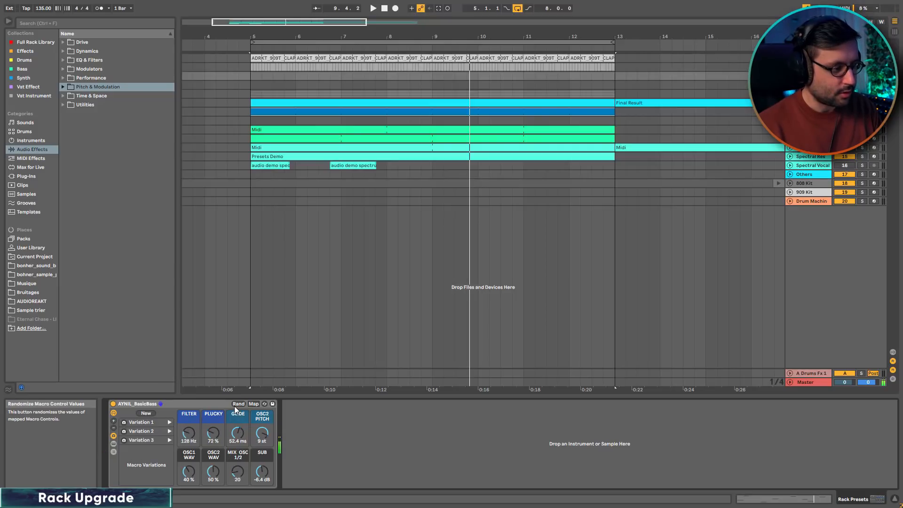
click(237, 403)
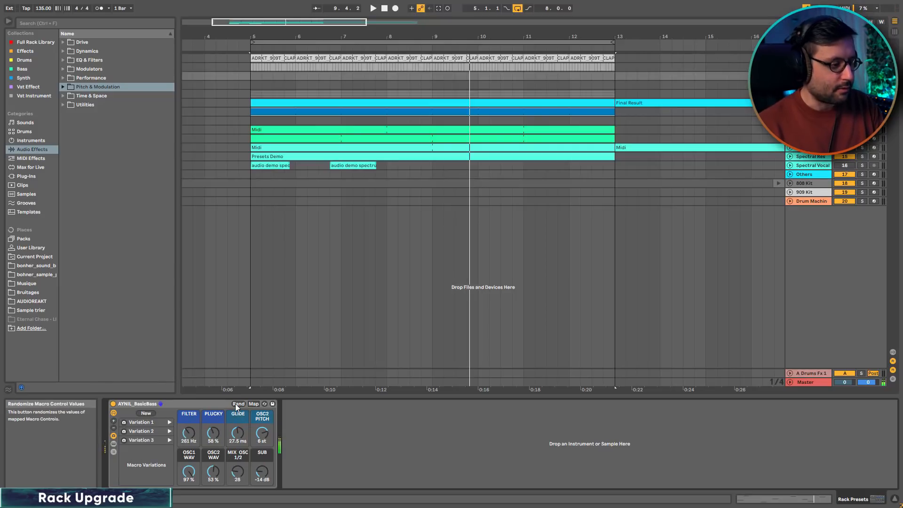
click(235, 406)
drag(200, 434, 200, 452)
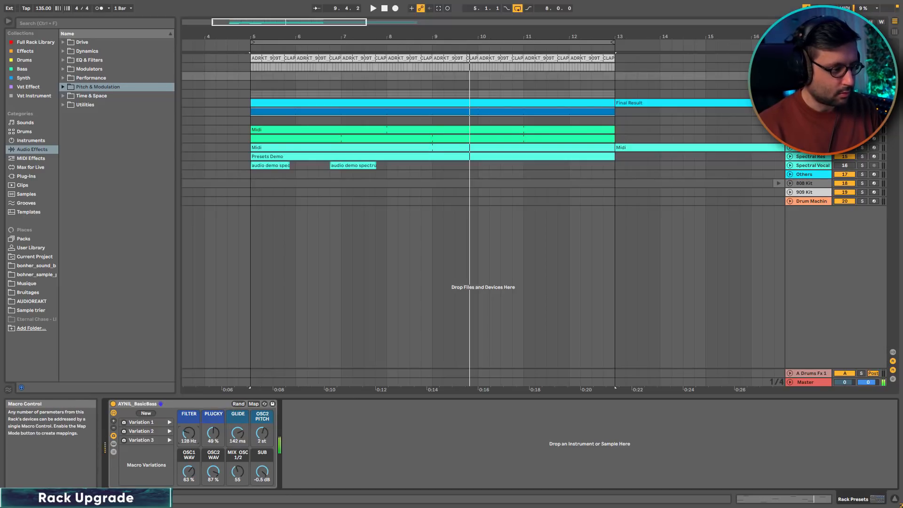
click(146, 413)
Step: Randomize the macros again, adjust the Filter macro to 128 Hz, and store a fifth variation
click(235, 404)
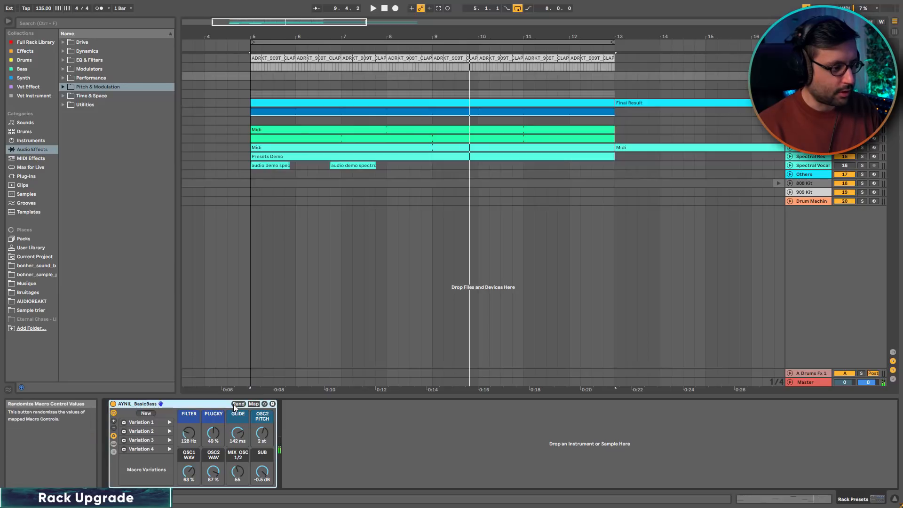
drag(191, 434, 191, 426)
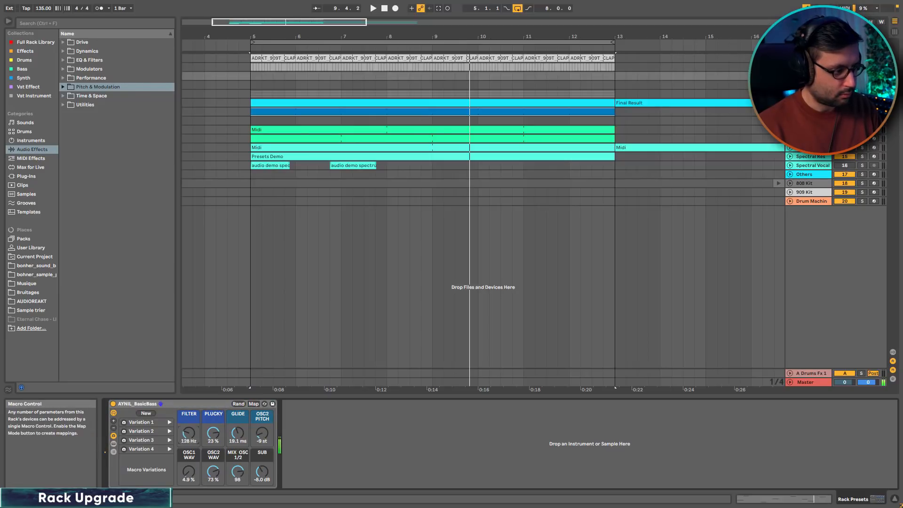
click(145, 413)
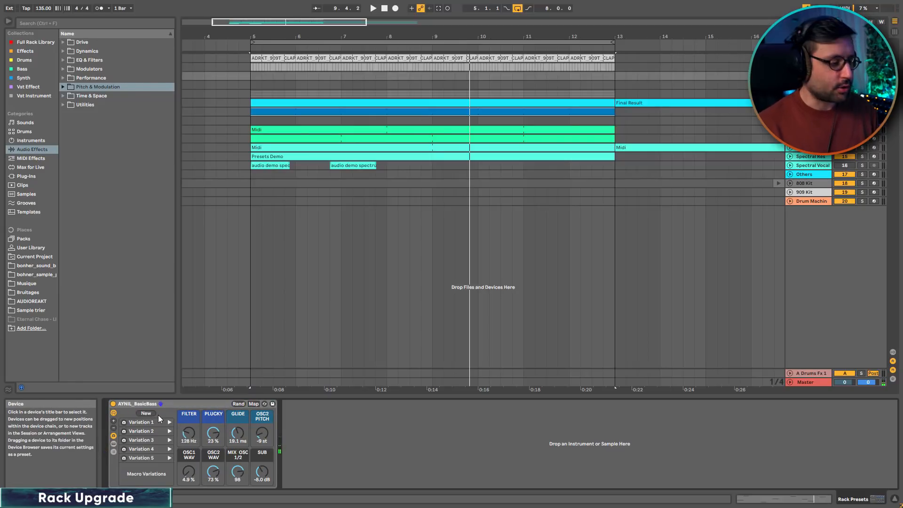
Step: Launch the stored macro variations of the bass rack one after another to compare their sounds
click(170, 423)
click(169, 432)
click(168, 434)
click(169, 440)
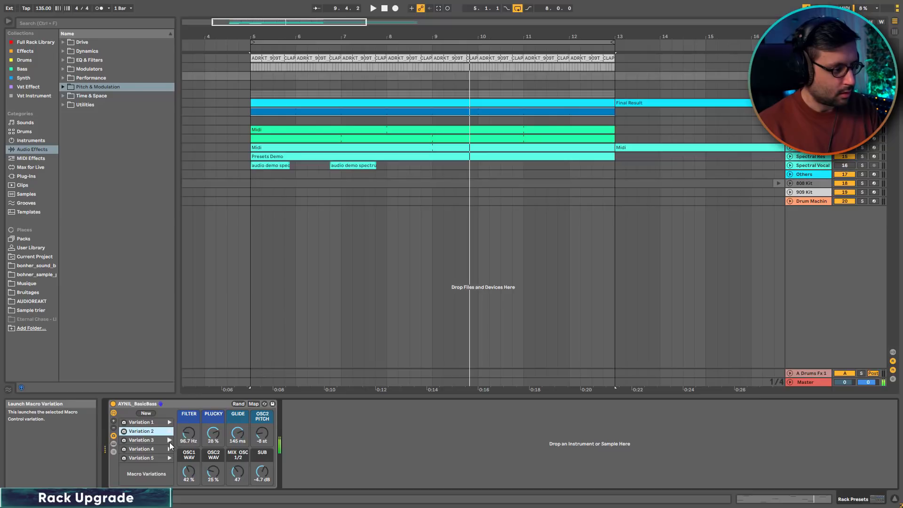
click(169, 458)
click(169, 458)
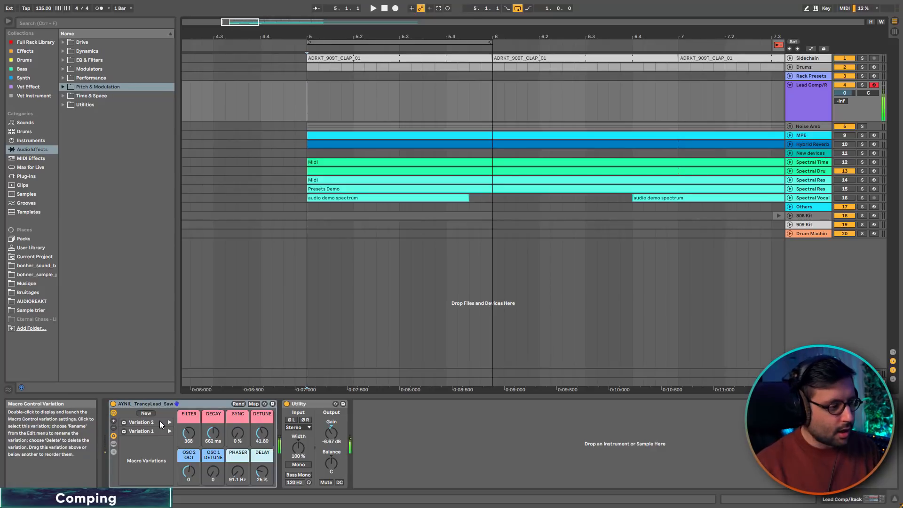
Step: Recall Variation 1 on the AYNIL_TrancyLead_Saw rack and record looped MIDI takes over bar 5 on the Lead Comp/Rack track
click(170, 431)
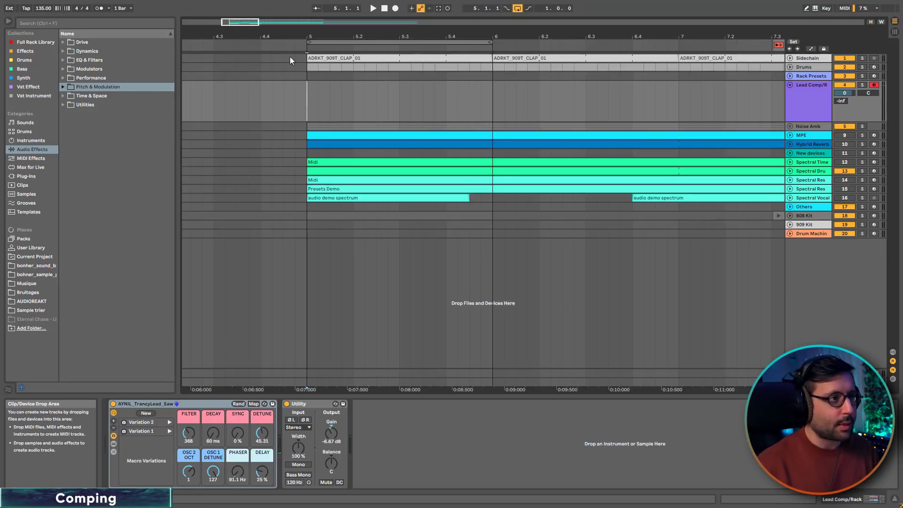
click(396, 10)
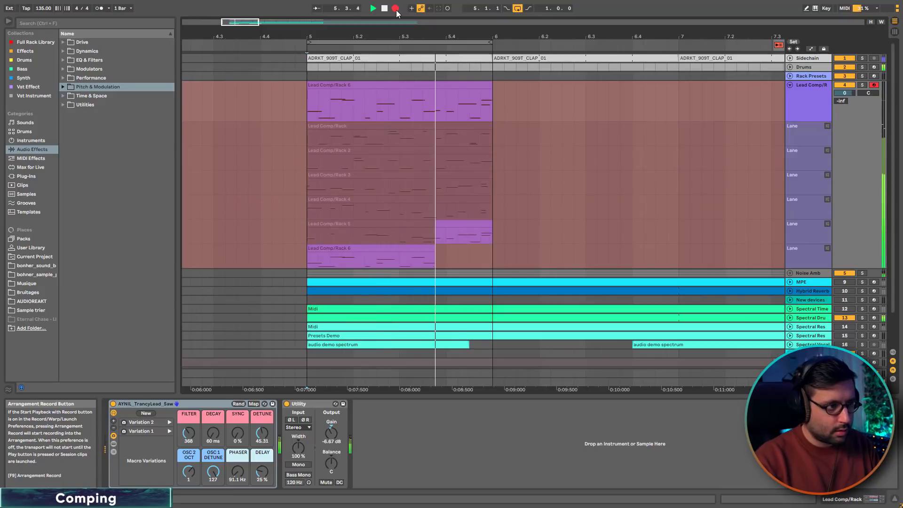
key(space)
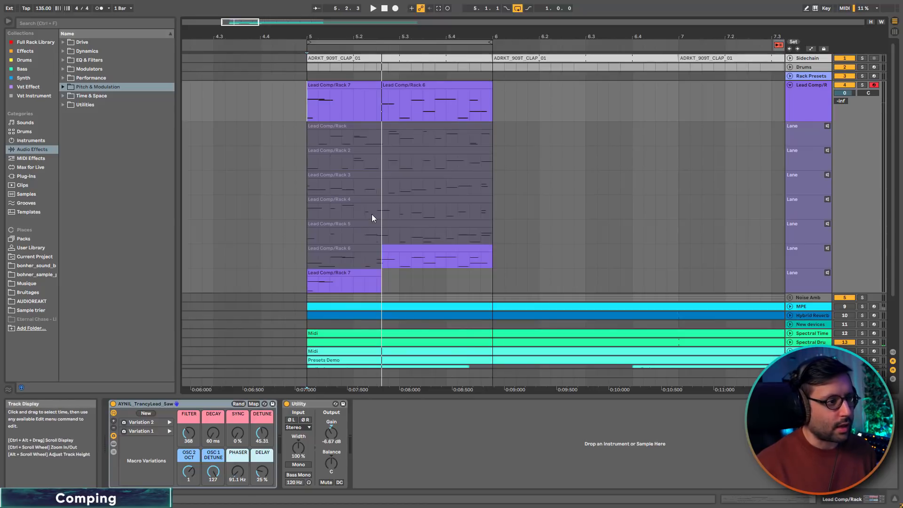
Step: Comp bar 5 of the lead in Draw Mode, using sections of takes 4, 2, 4, 2 and 5 in that order
key(b)
drag(310, 207, 339, 208)
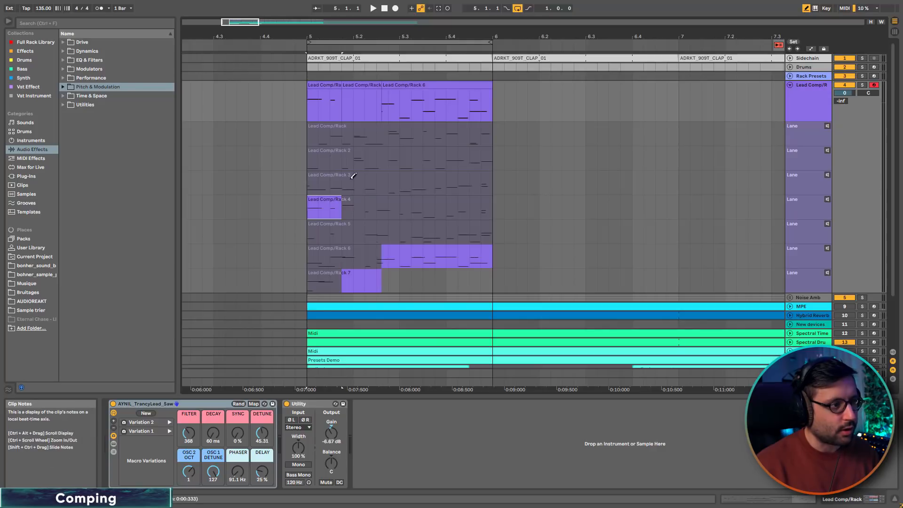
drag(353, 159, 394, 160)
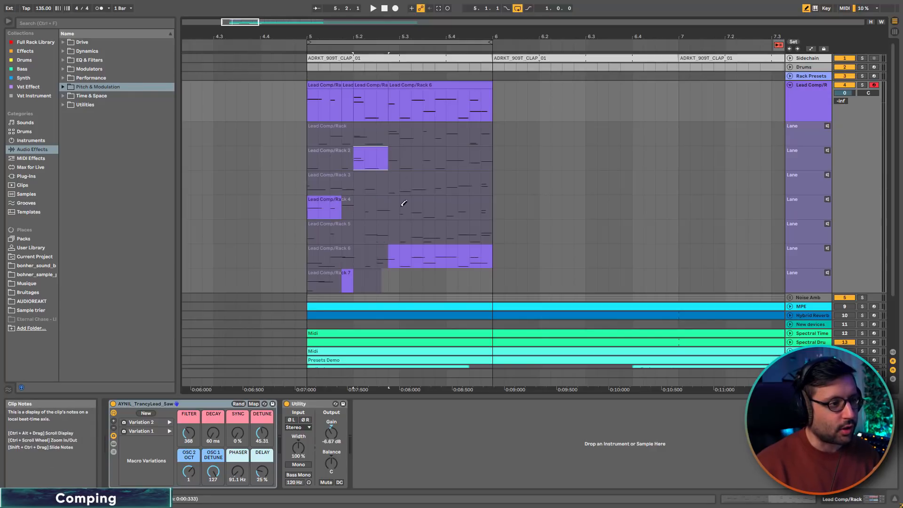
drag(403, 205, 429, 204)
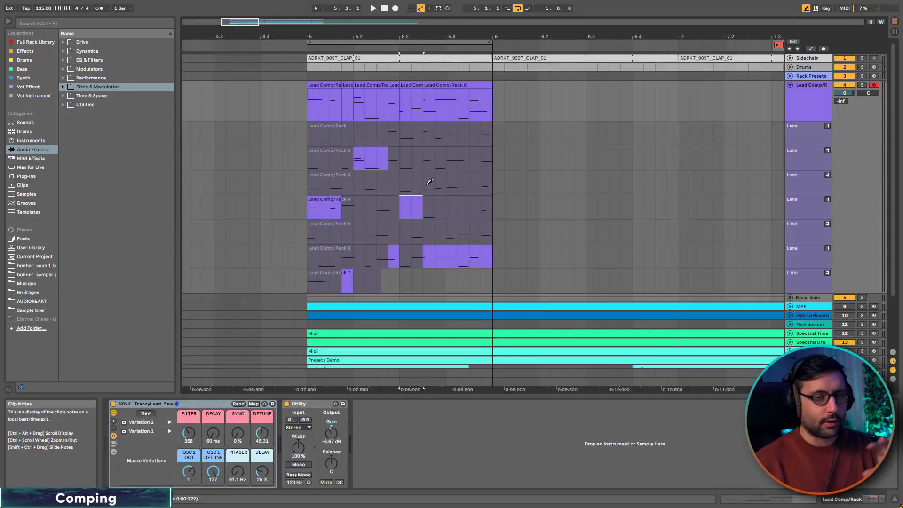
drag(435, 159, 480, 159)
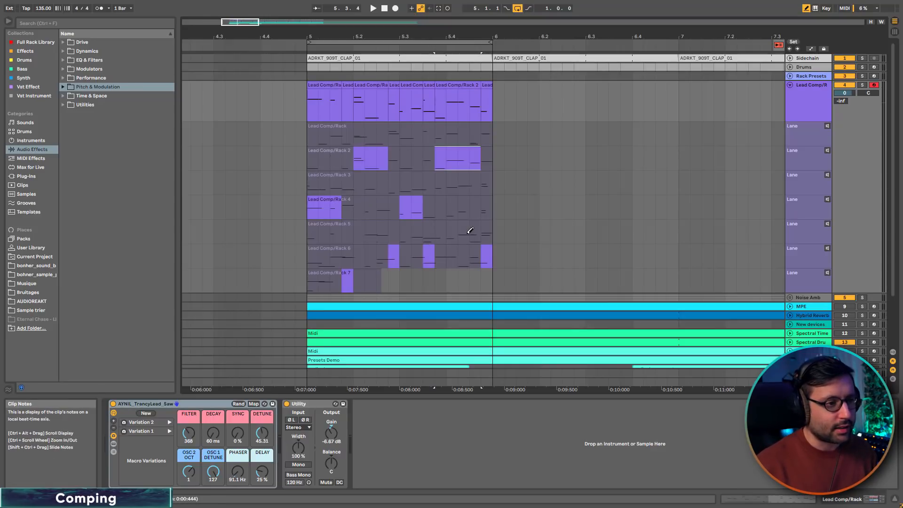
drag(470, 232, 493, 232)
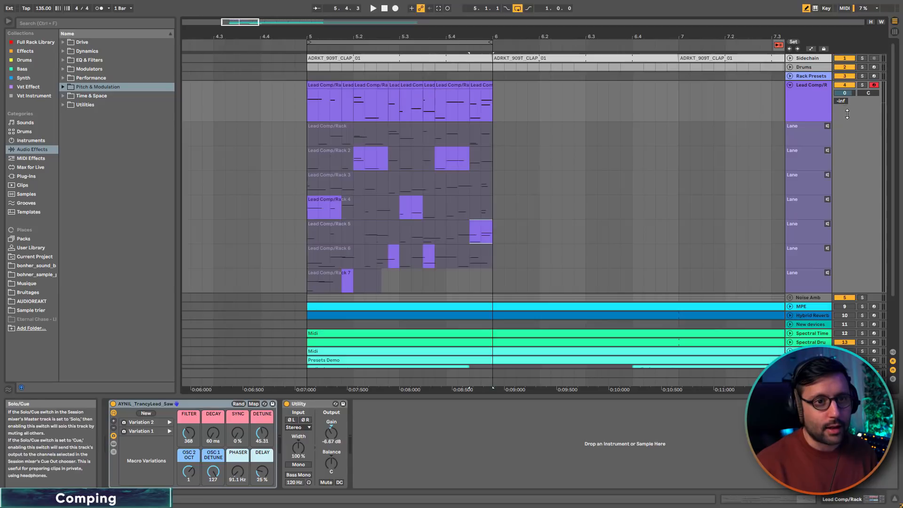
Step: Solo the Lead Comp/Rack track, play the comp, and audition the first and second take lanes
click(863, 84)
key(space)
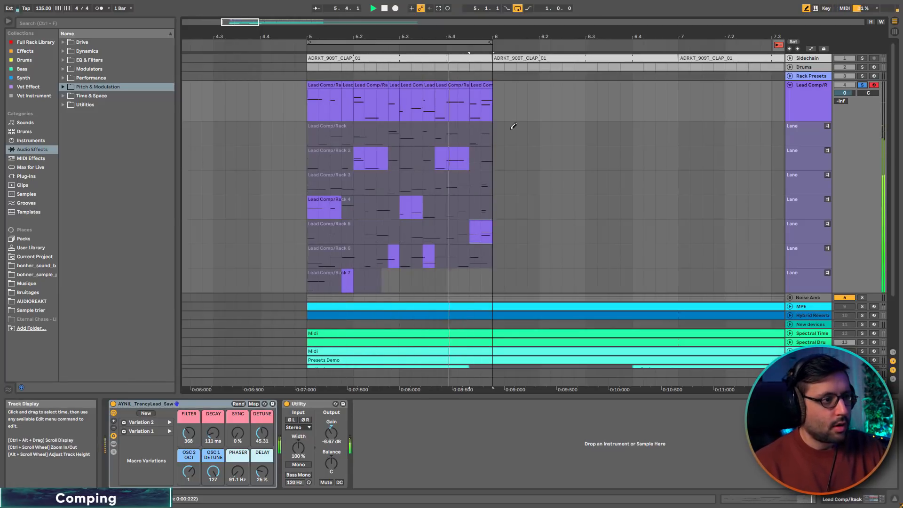
click(827, 126)
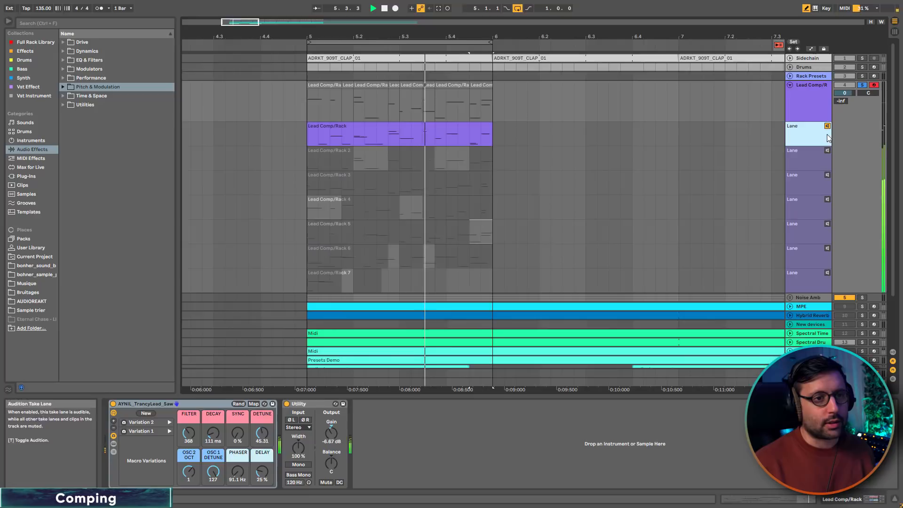
click(831, 163)
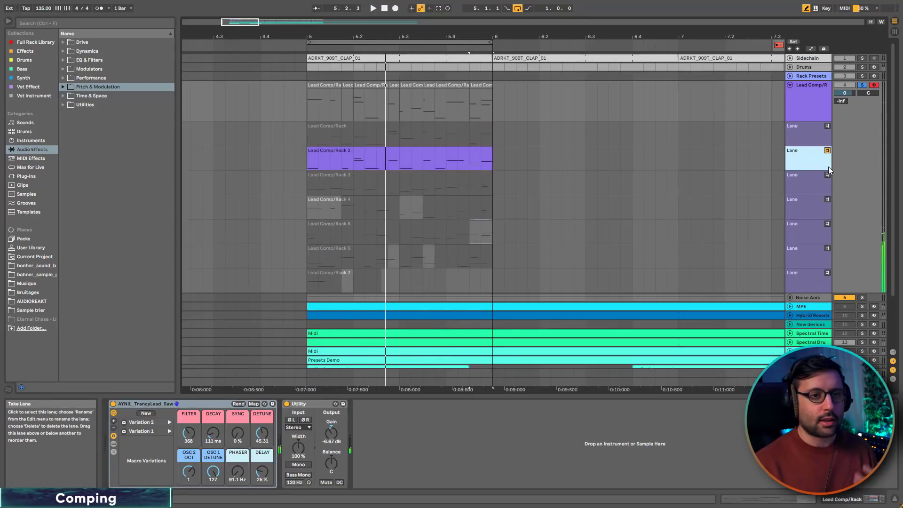
Step: Delete all the take lanes and the comped clips from the Lead Comp/Rack track
right_click(816, 159)
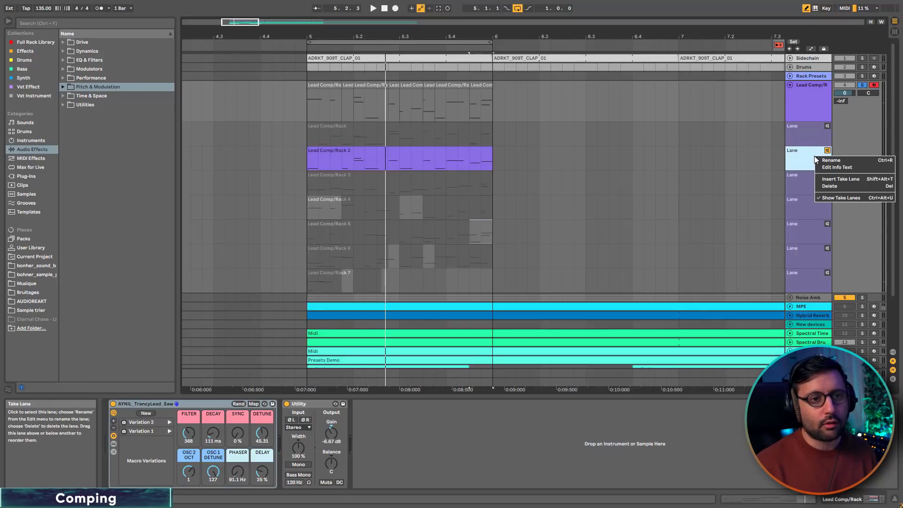
click(805, 159)
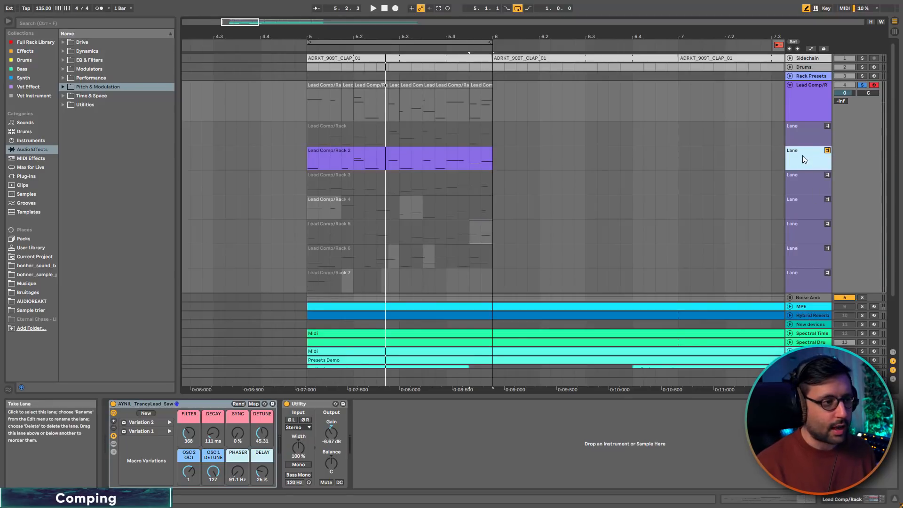
click(809, 283)
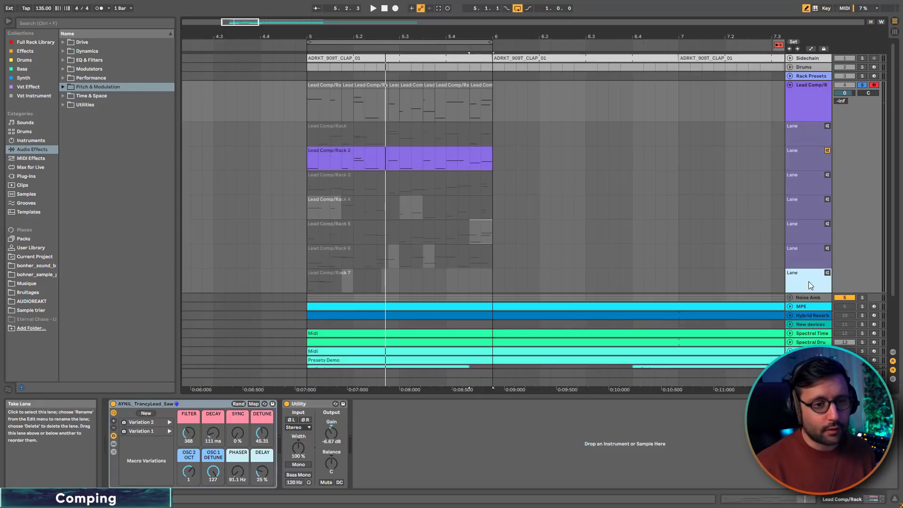
shift+click(808, 129)
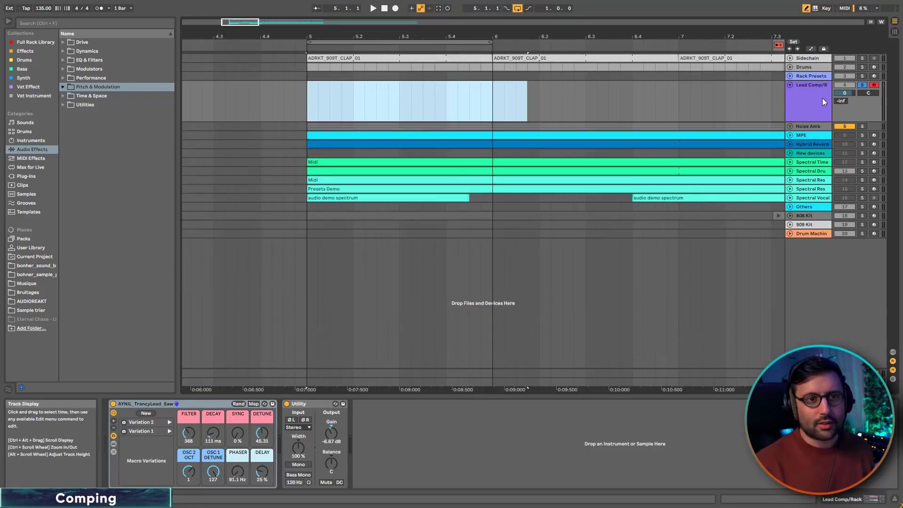
Step: Toggle the take lane display of the Lead Comp/Rack track so its take lanes are shown
click(816, 99)
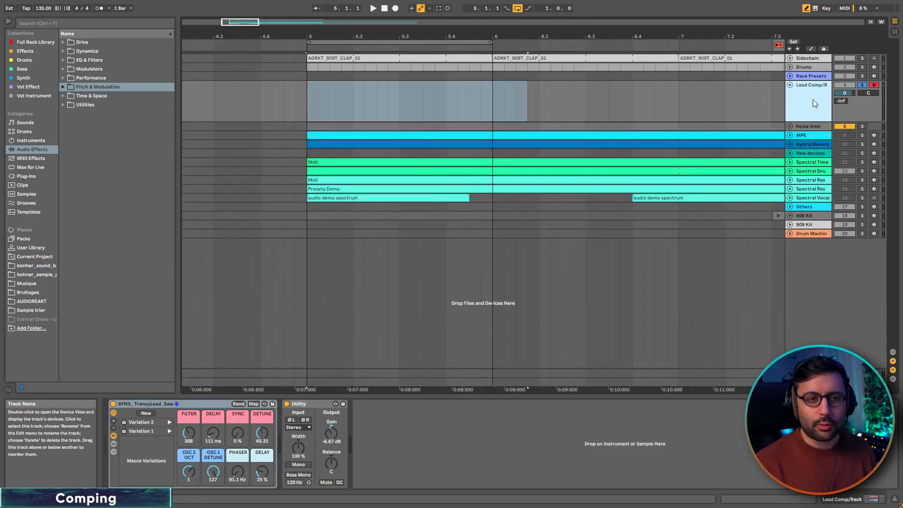
right_click(811, 99)
click(719, 220)
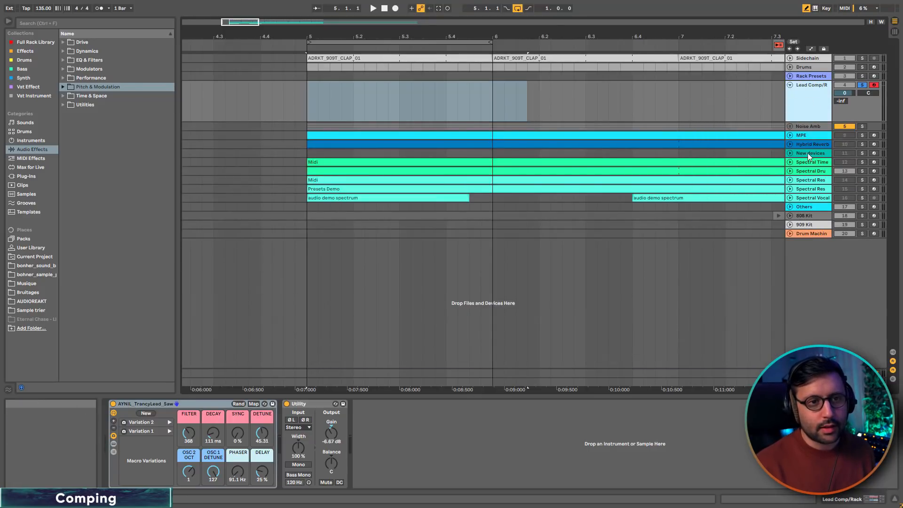
right_click(817, 101)
click(752, 220)
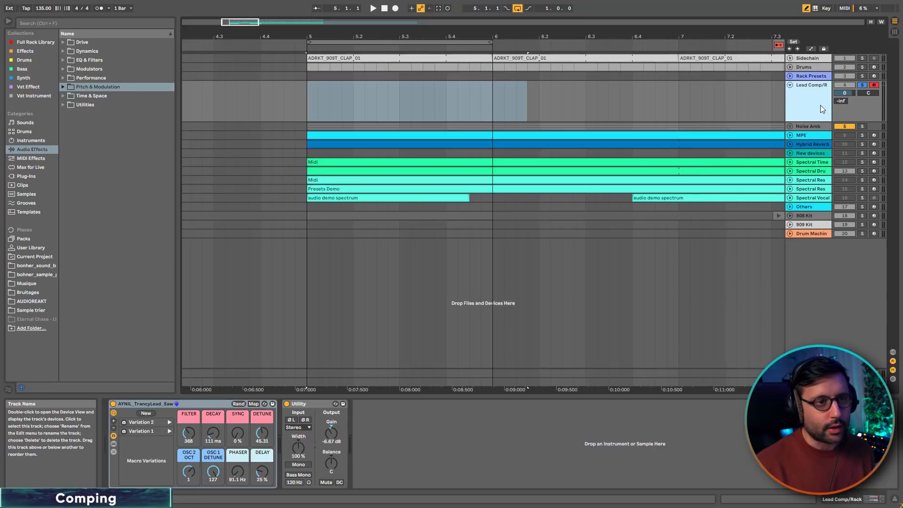
Step: Insert four empty take lanes under the Lead Comp/Rack track
right_click(805, 108)
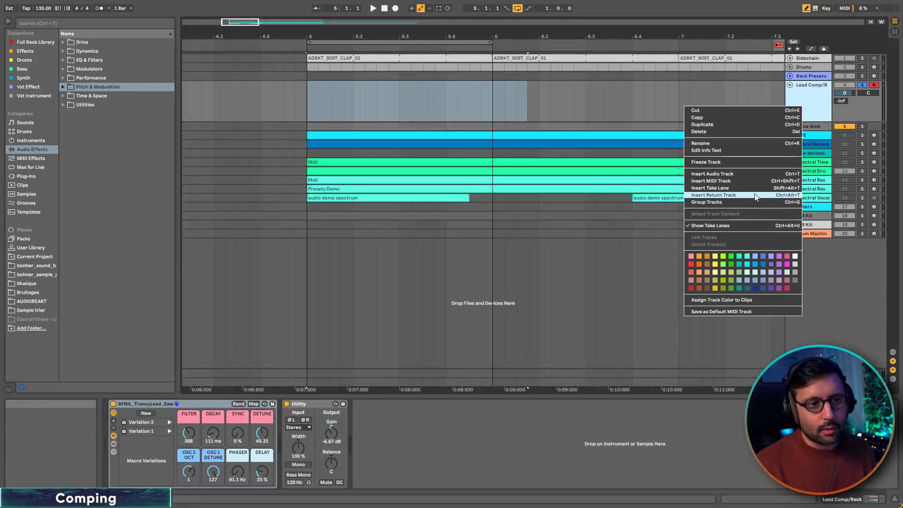
click(757, 188)
right_click(802, 135)
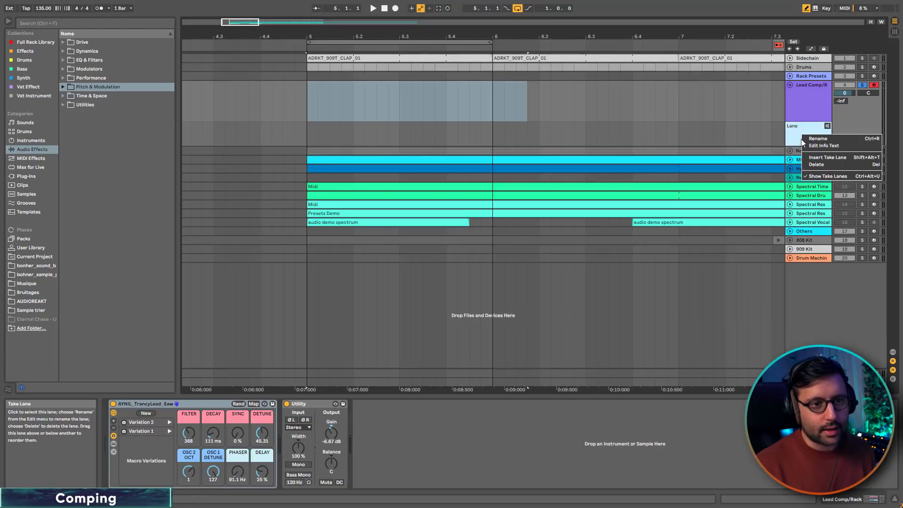
click(826, 158)
right_click(807, 159)
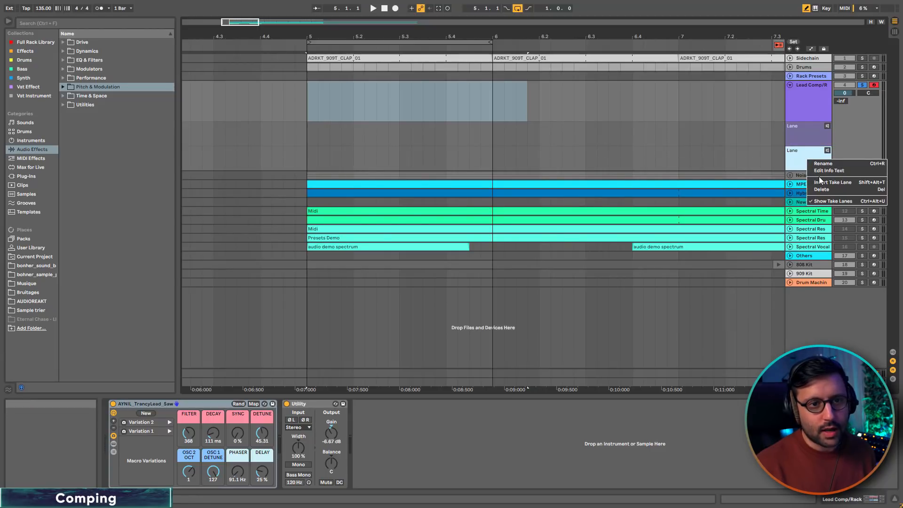
click(822, 181)
right_click(810, 168)
click(823, 191)
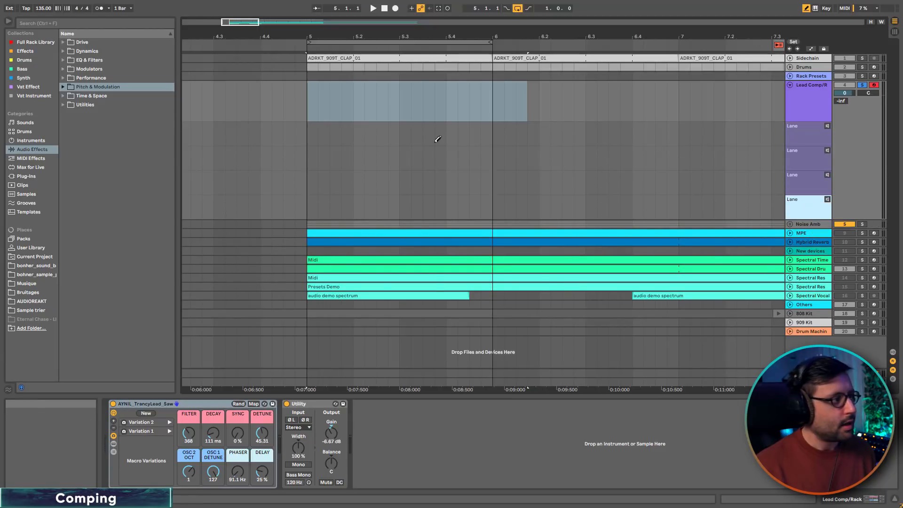
Step: Place the project's buddy, elan, happy and kosmik MIDI files on the four take lanes at bar 5, importing their tempo and time signature data
click(35, 256)
key(Down)
shift+click(110, 96)
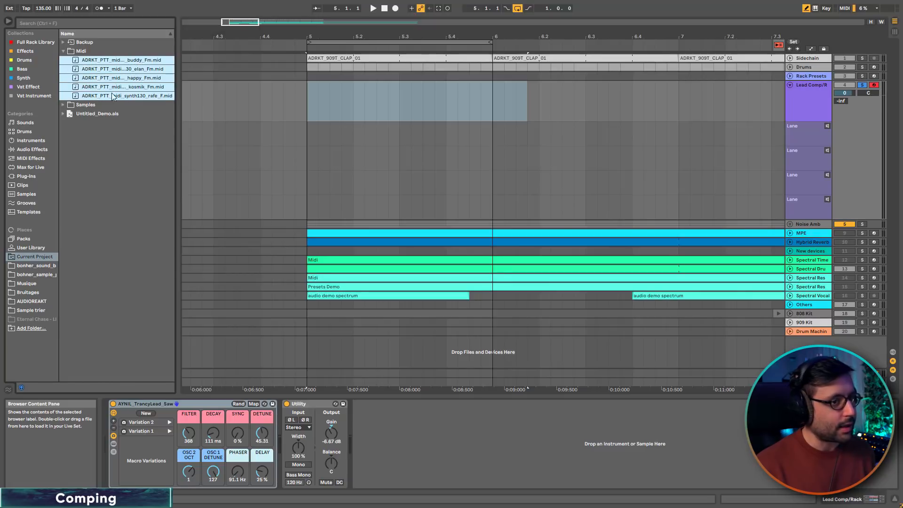
mouse_move(115, 80)
mouse_down()
mouse_move(351, 102)
mouse_move(310, 100)
mouse_up()
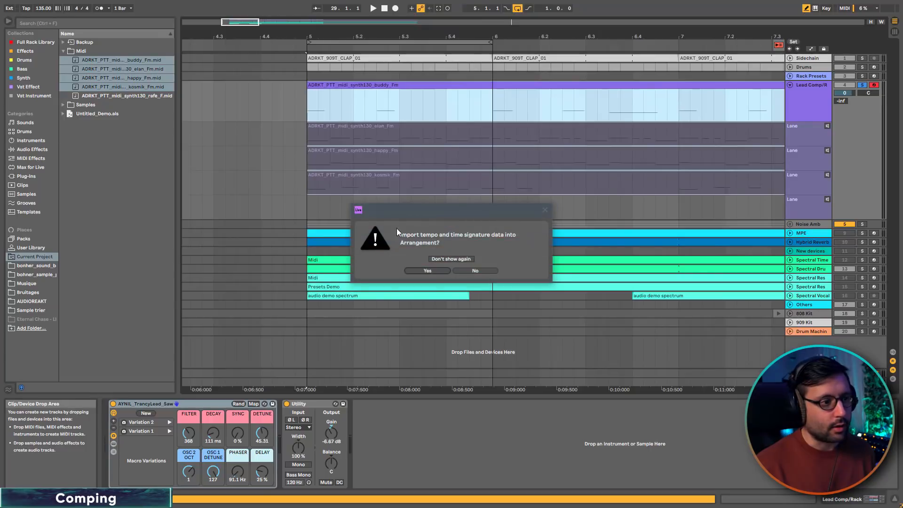
click(426, 271)
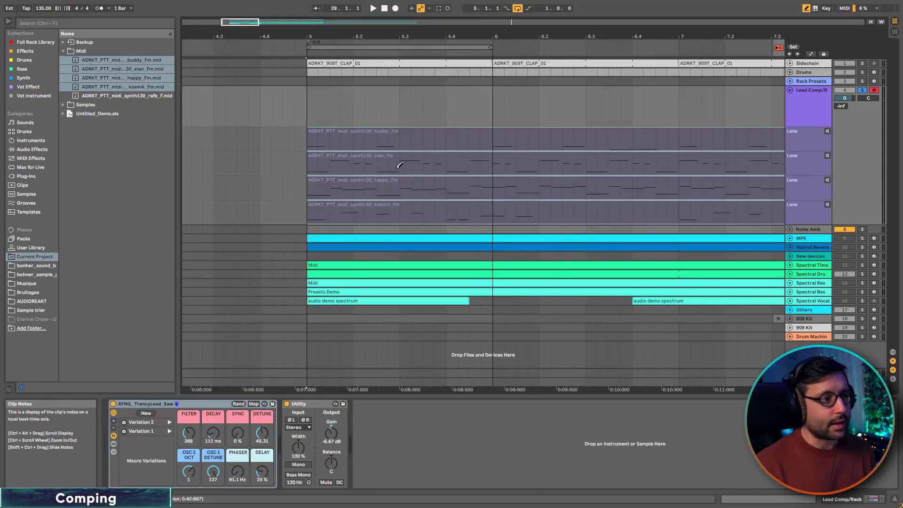
Step: Audition the buddy, elan, happy and kosmik take lanes in turn during looped playback of bar 5
click(827, 131)
key(space)
click(827, 156)
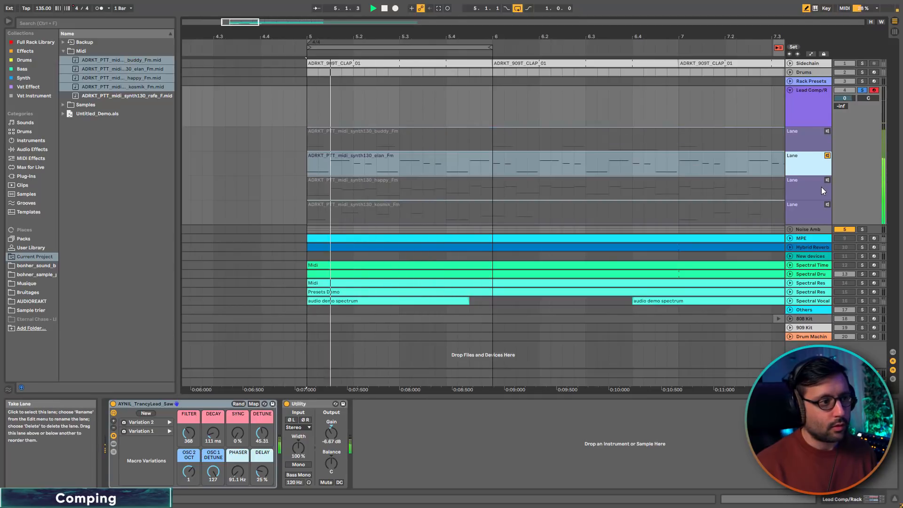
click(827, 180)
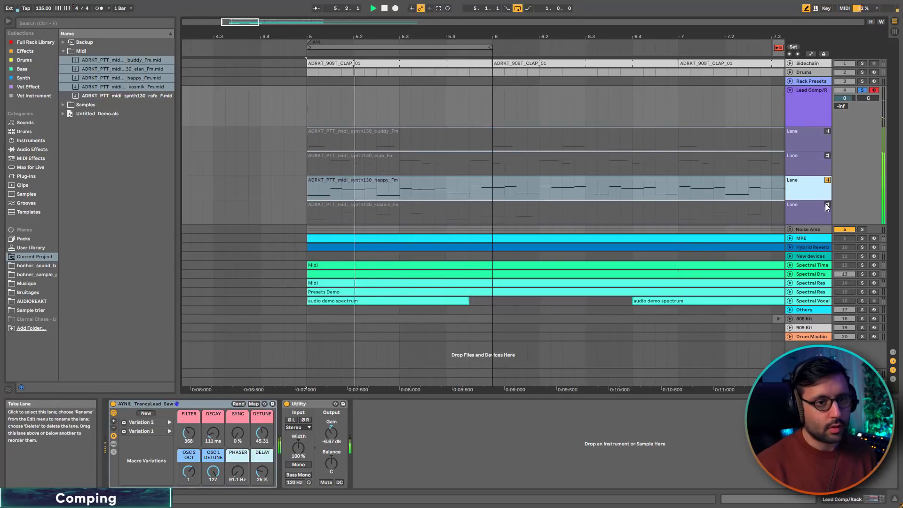
click(827, 205)
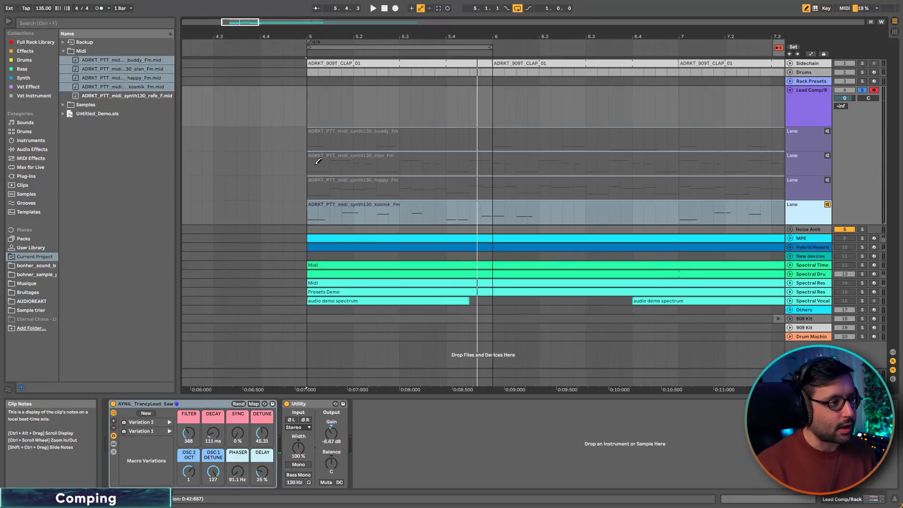
key(space)
Step: Comp bar 5 of the lead from elan, buddy, happy, buddy, buddy, elan, buddy, happy and elan sections, in that order
click(319, 163)
click(354, 188)
click(335, 141)
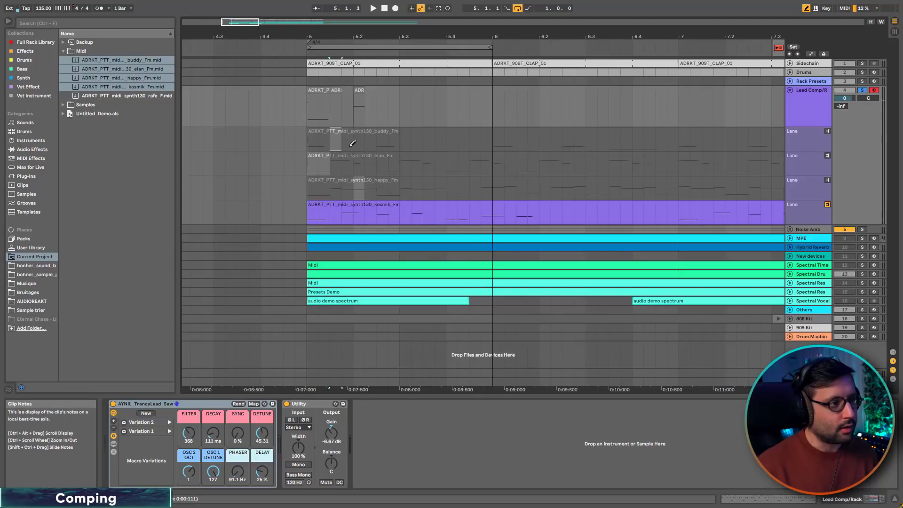
click(404, 166)
click(442, 211)
click(464, 188)
click(475, 165)
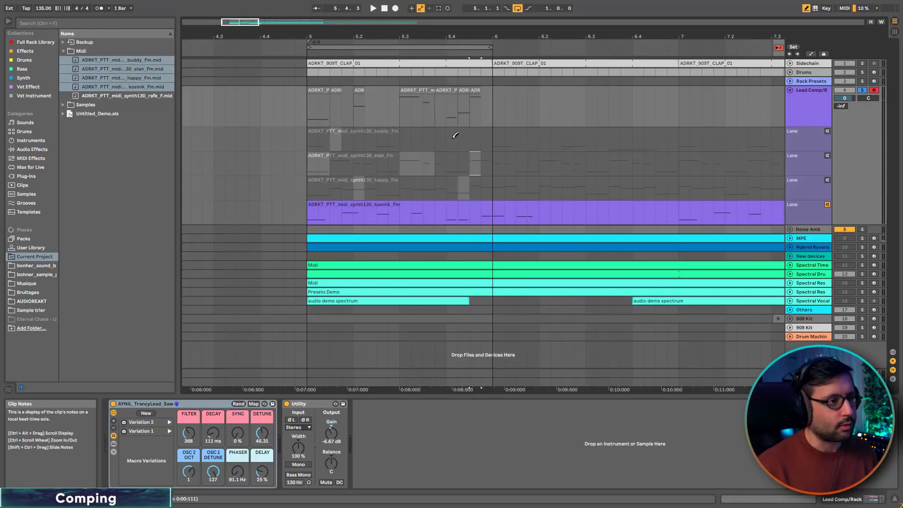
click(456, 135)
click(395, 142)
click(371, 141)
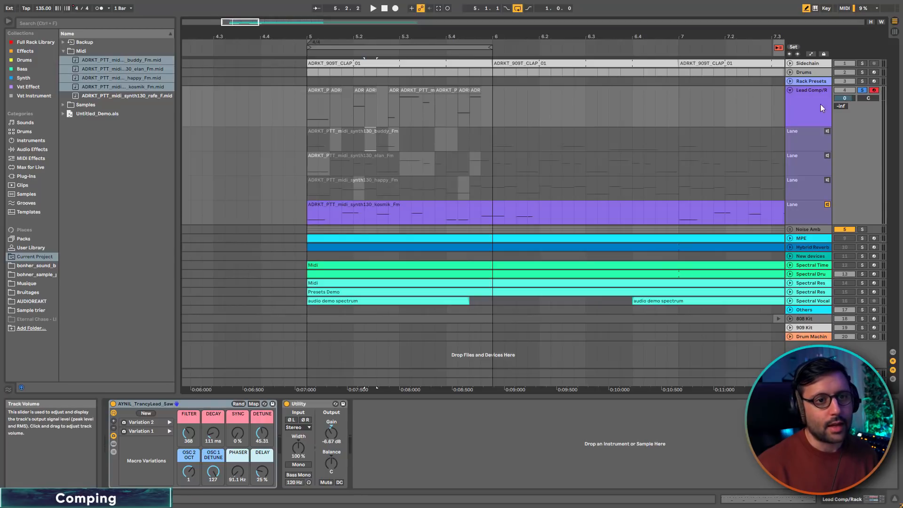
Step: Play the finished lead comp with the kosmik lane's audition off, and unsolo the Lead Comp/Rack track
click(827, 204)
key(space)
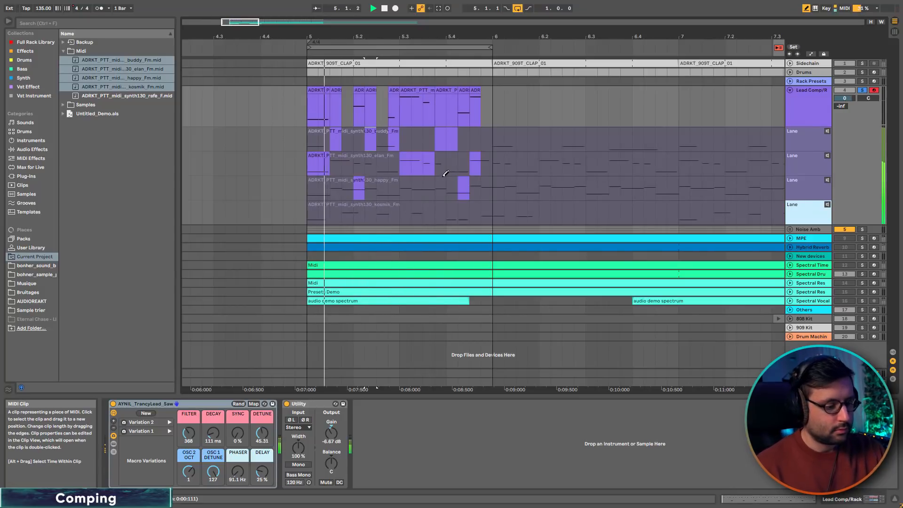
click(862, 90)
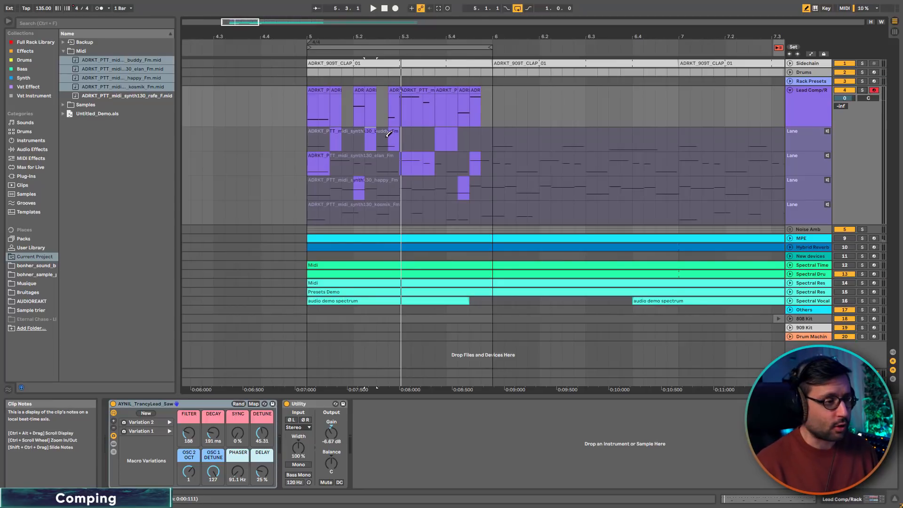
Step: Unfold and solo the Drums track, and audition its first three take lanes and its comp during playback
click(791, 72)
click(801, 76)
drag(245, 23, 243, 40)
click(828, 121)
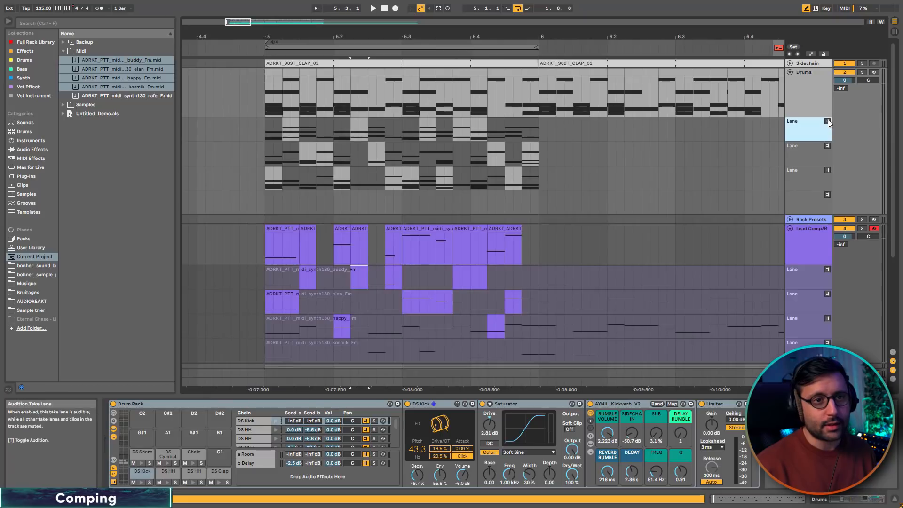
click(861, 73)
key(space)
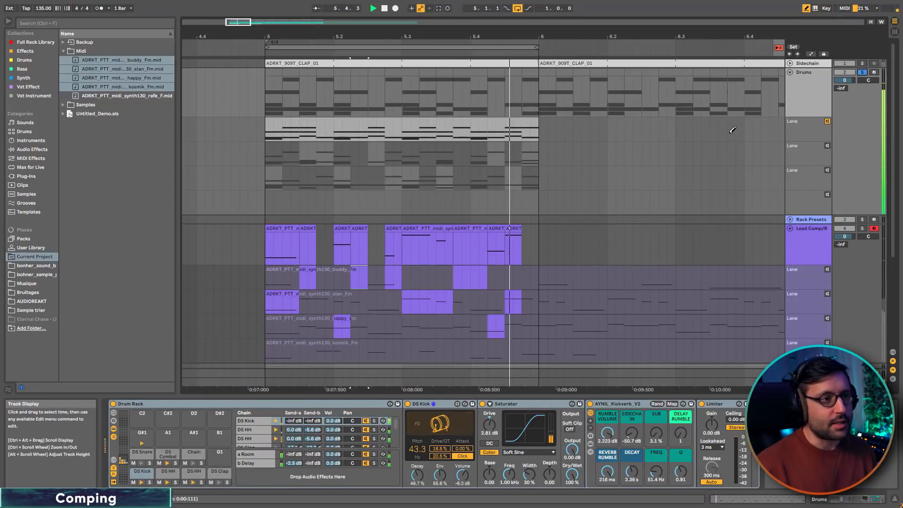
click(828, 146)
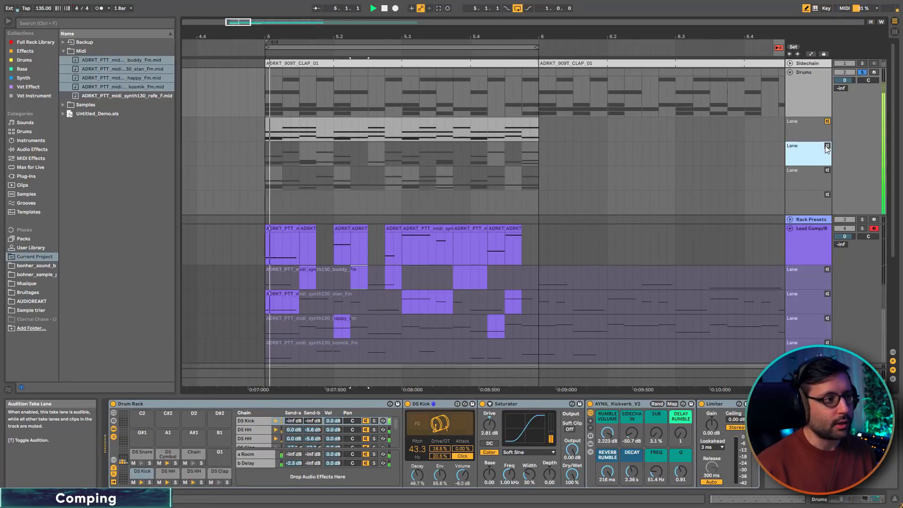
click(828, 171)
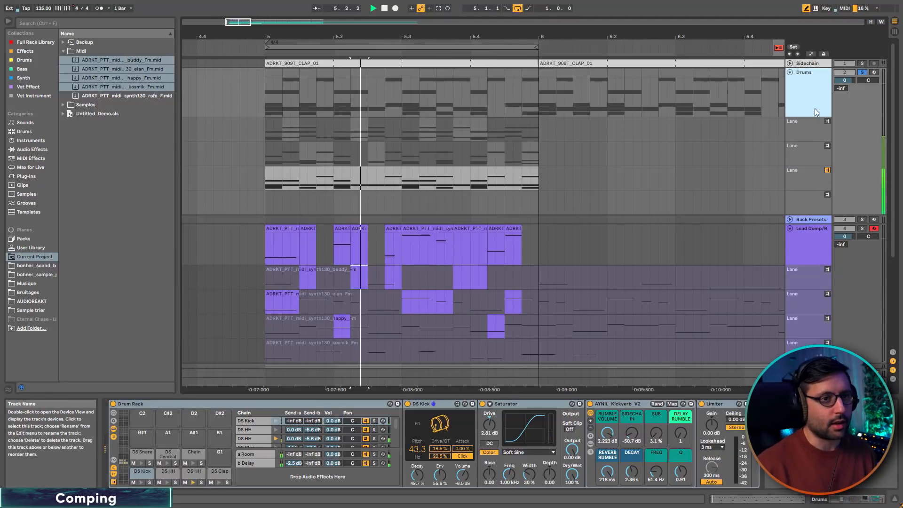
click(827, 170)
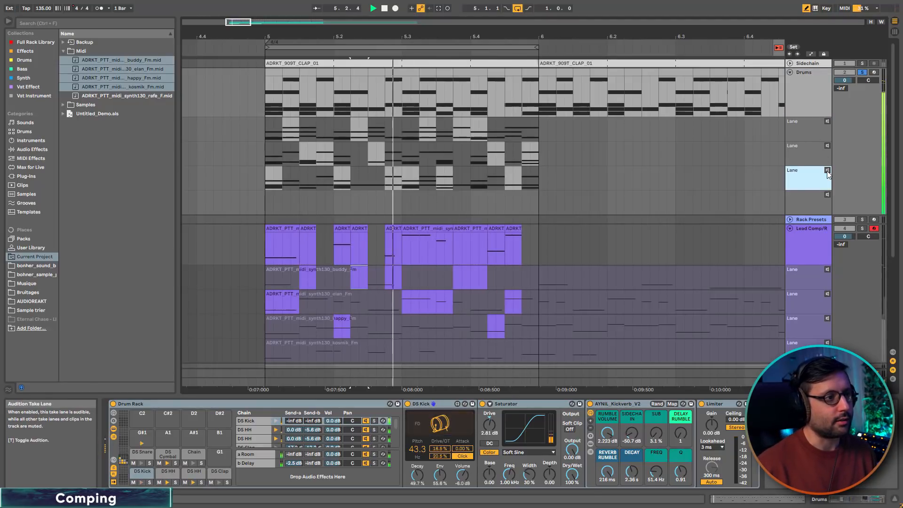
key(space)
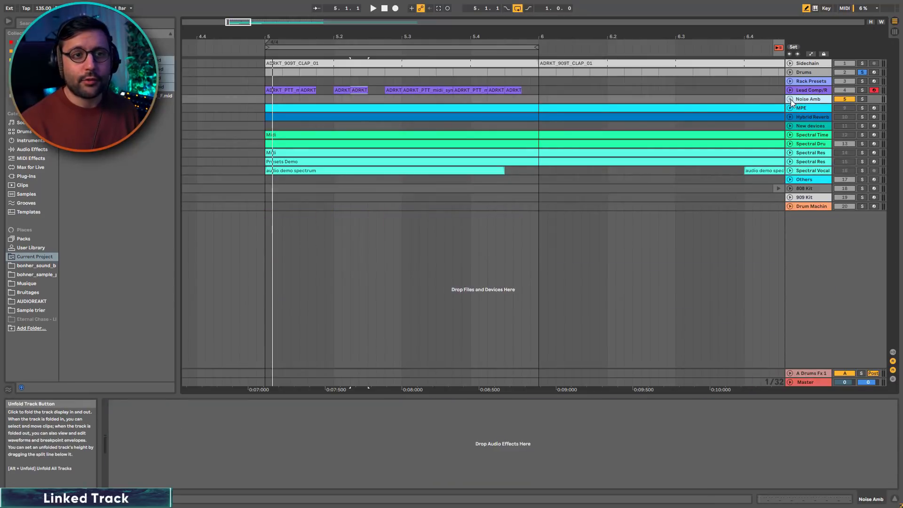
Step: Unfold the Noise Amb group and listen to its three noise tracks soloed one after another
click(791, 100)
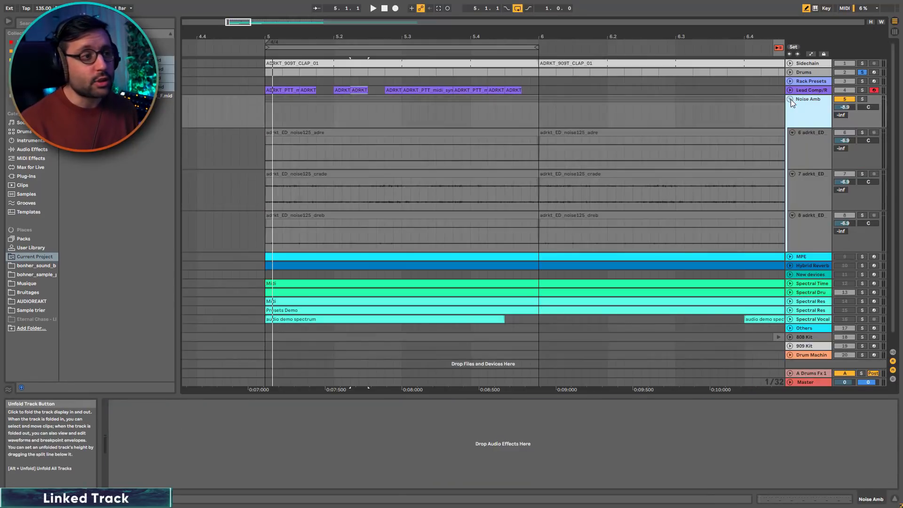
click(809, 140)
click(862, 133)
key(space)
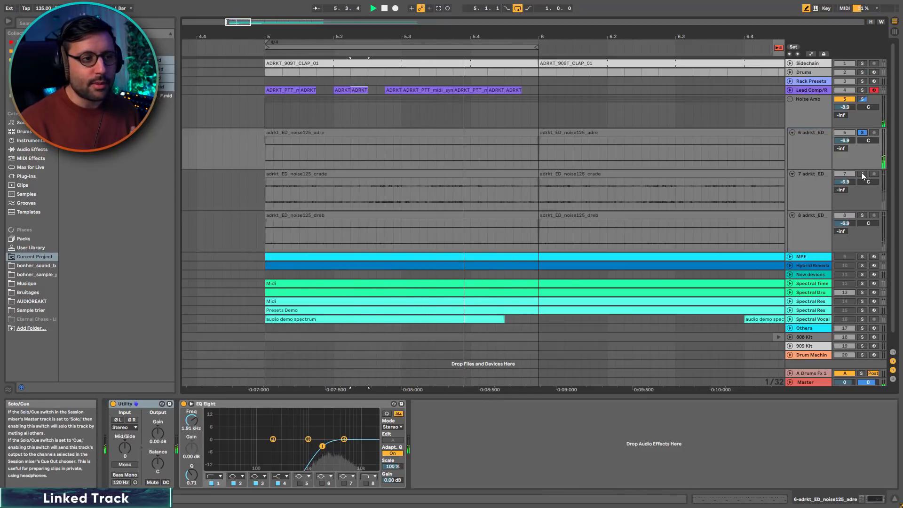
click(862, 216)
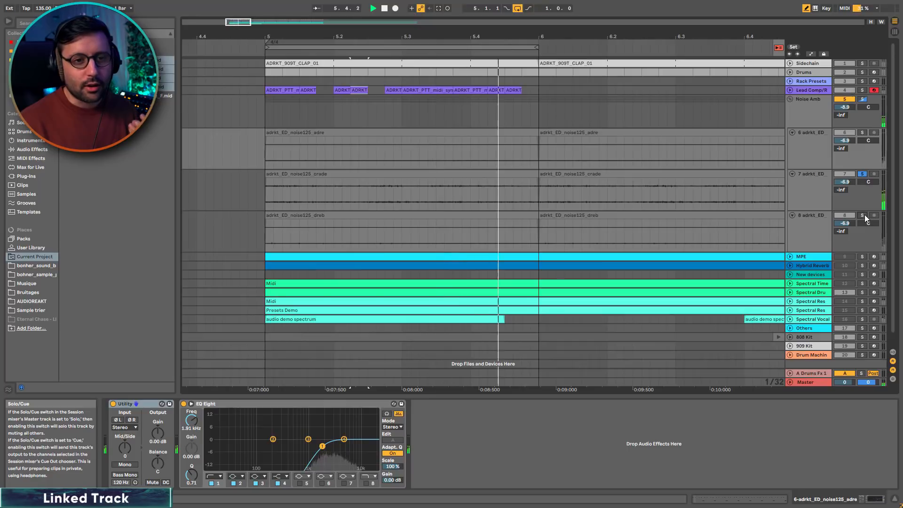
click(862, 216)
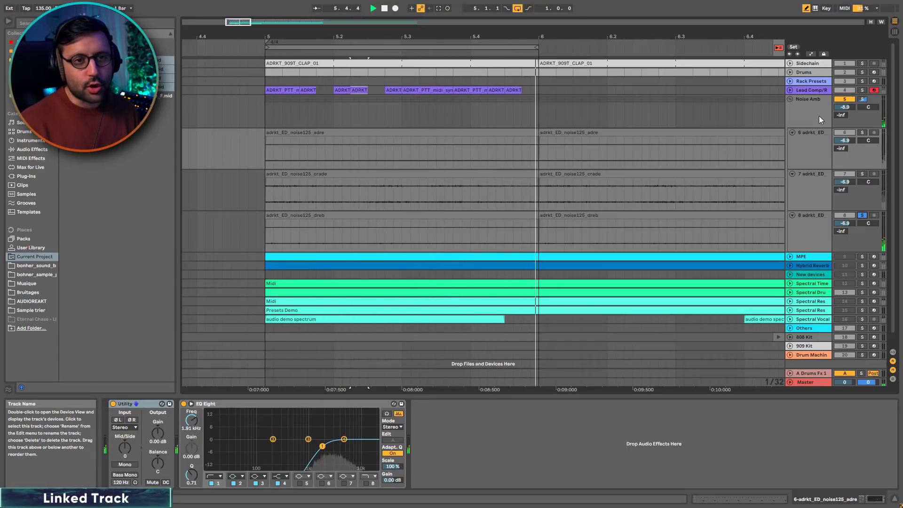
key(space)
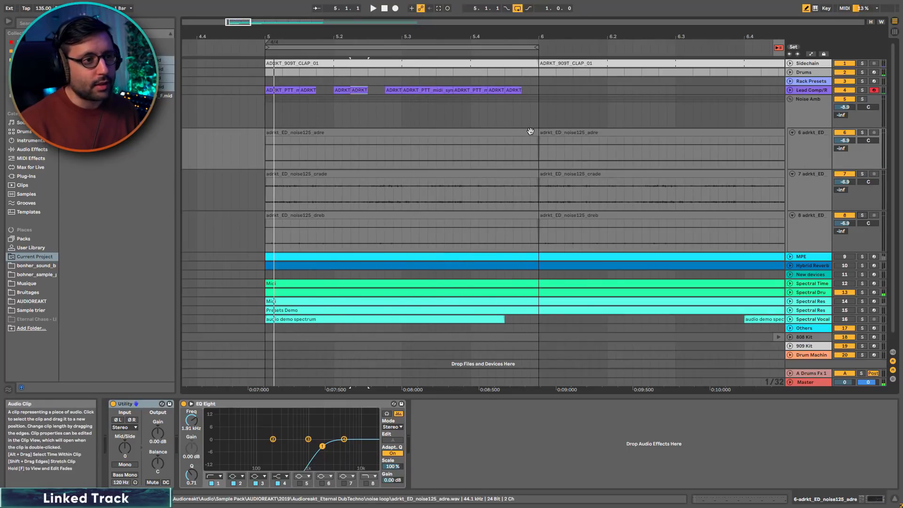
Step: Try extending the first adrkt_ED_noise125_adre clip past bar 6 on its own track, and undo it
drag(533, 134, 824, 138)
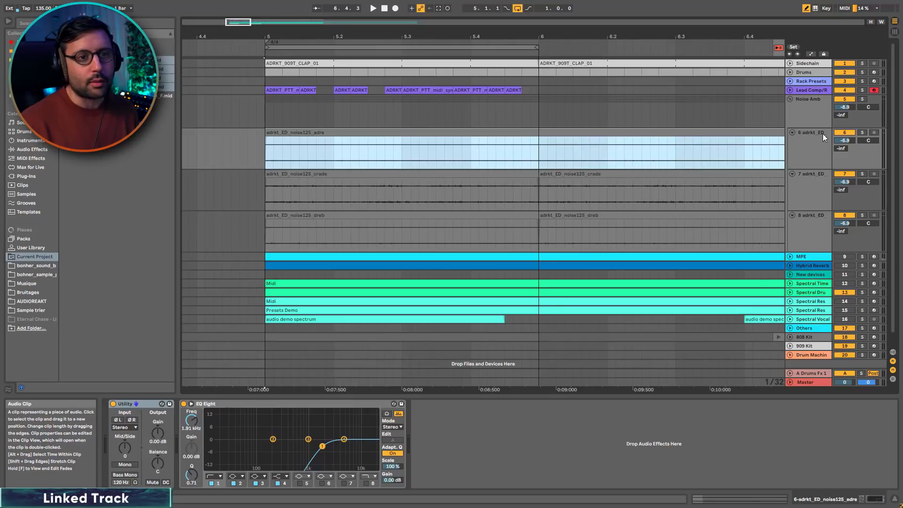
key(ctrl+z)
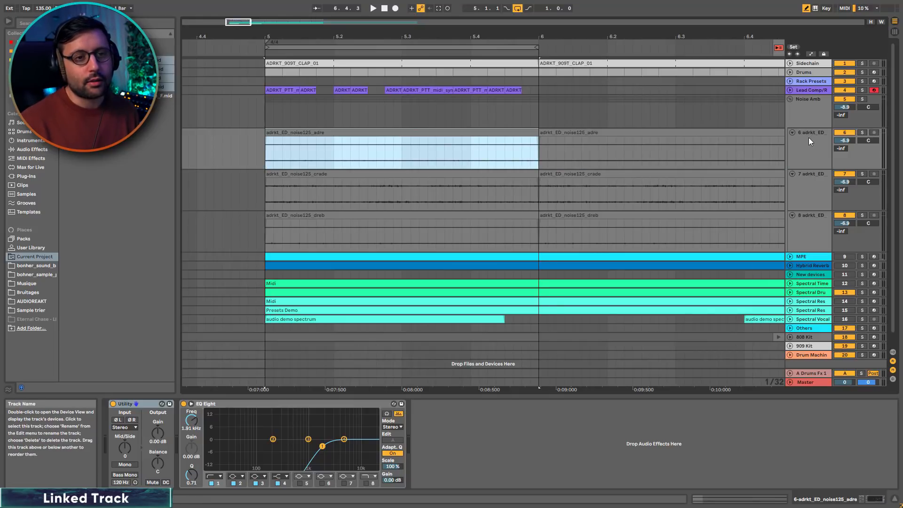
Step: Link the three noise tracks 6, 7 and 8 inside the Noise Amb group
click(809, 137)
shift+click(812, 222)
right_click(811, 222)
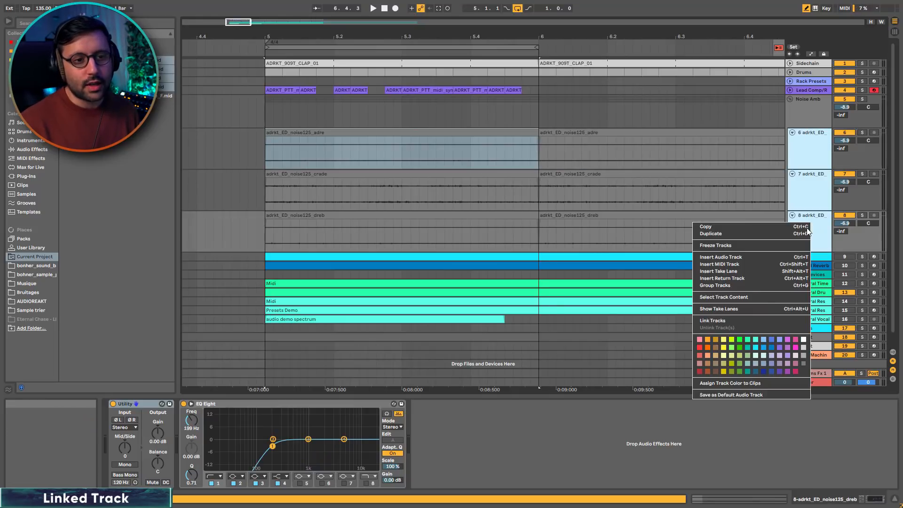
click(747, 322)
Step: Test trimming the clip edges around bar 6, splitting at 5.3.3 and duplicating clips together across the three linked noise tracks
drag(534, 131, 573, 137)
click(531, 134)
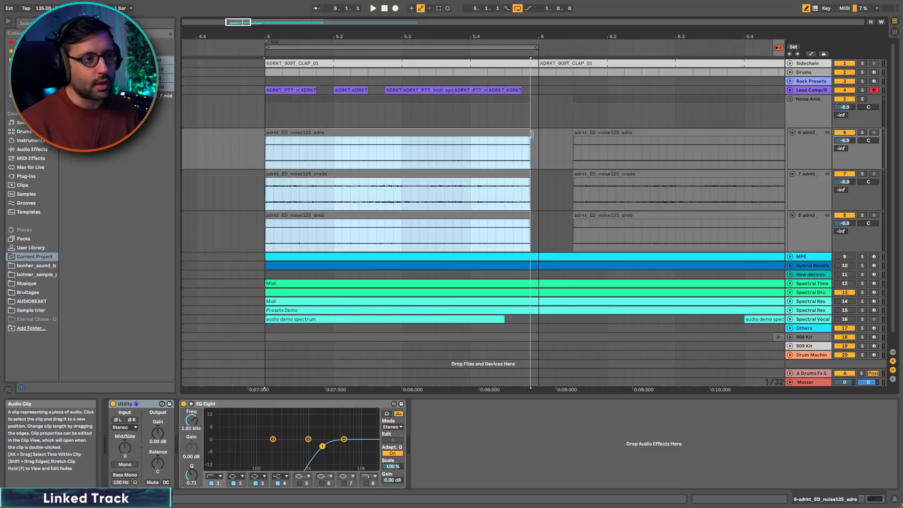
click(435, 149)
key(ctrl+e)
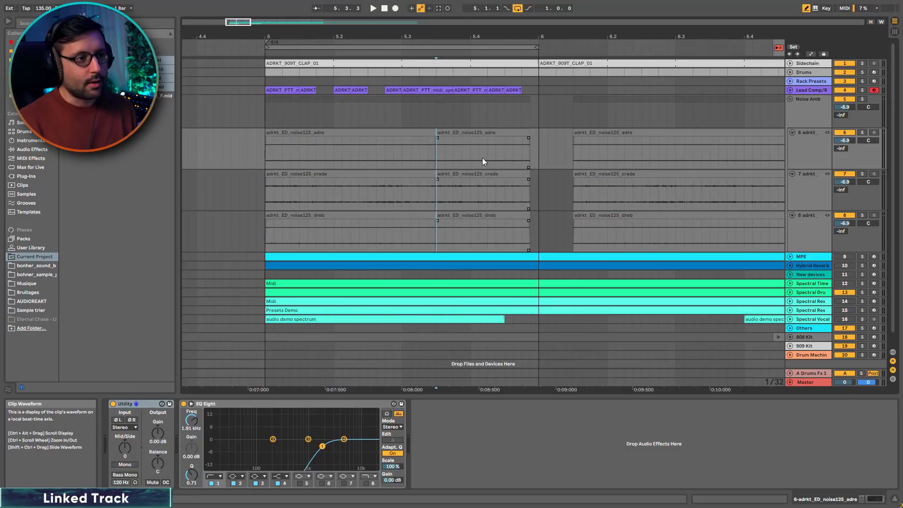
drag(437, 144, 524, 140)
key(ctrl+d)
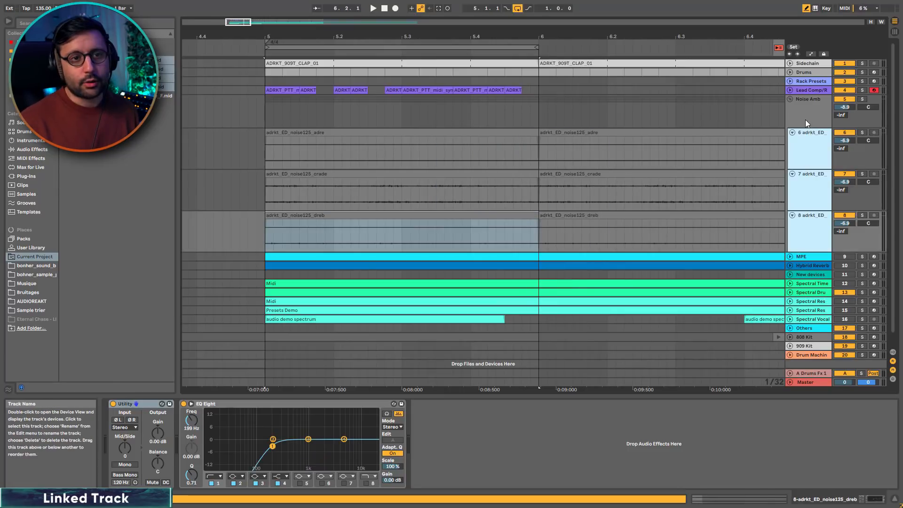
Step: Link the three noise tracks together through their Noise Amb group track, and select all linked tracks from track 6
click(806, 119)
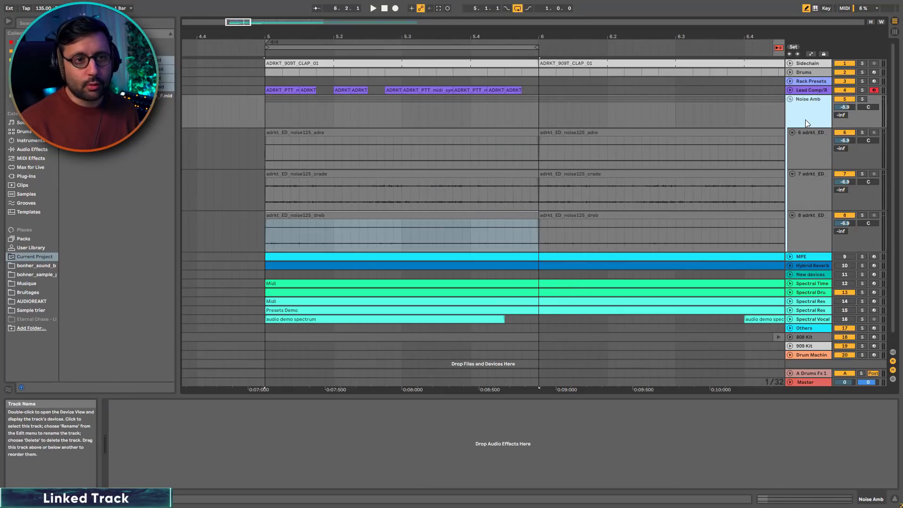
right_click(805, 120)
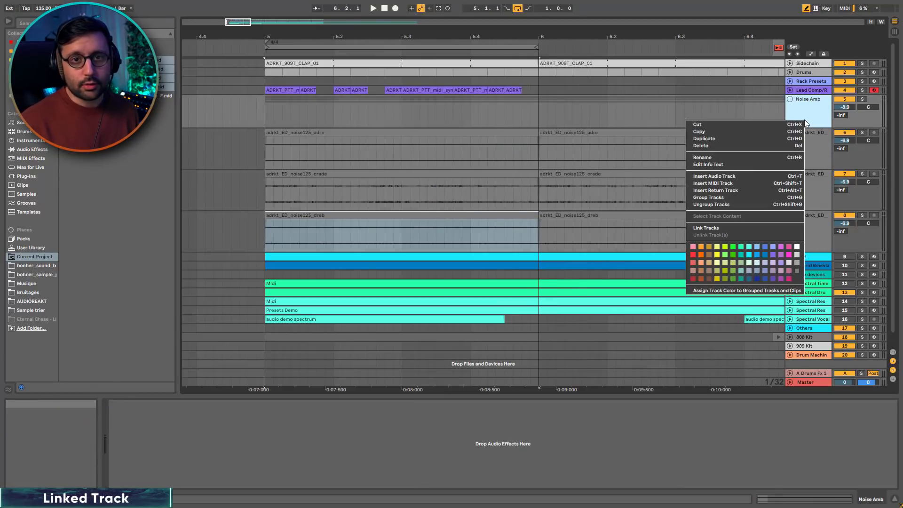
click(713, 229)
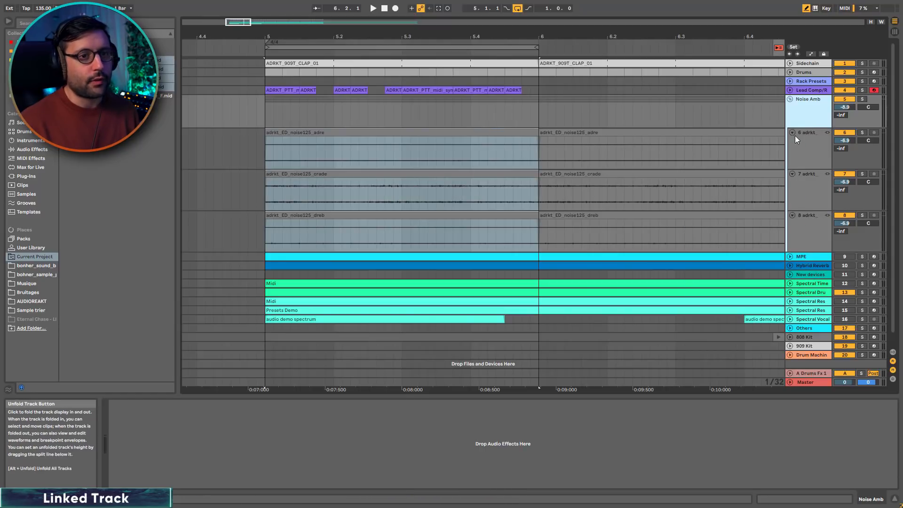
click(822, 142)
click(827, 134)
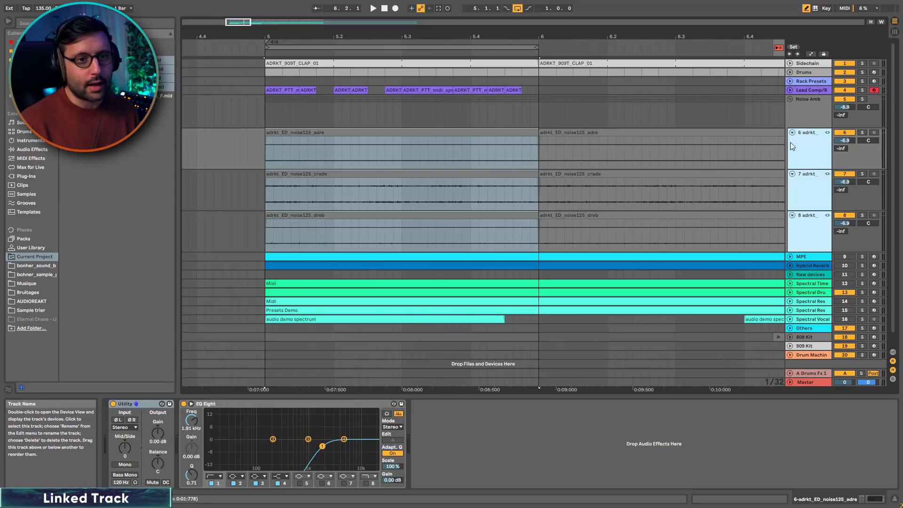
drag(834, 143, 834, 160)
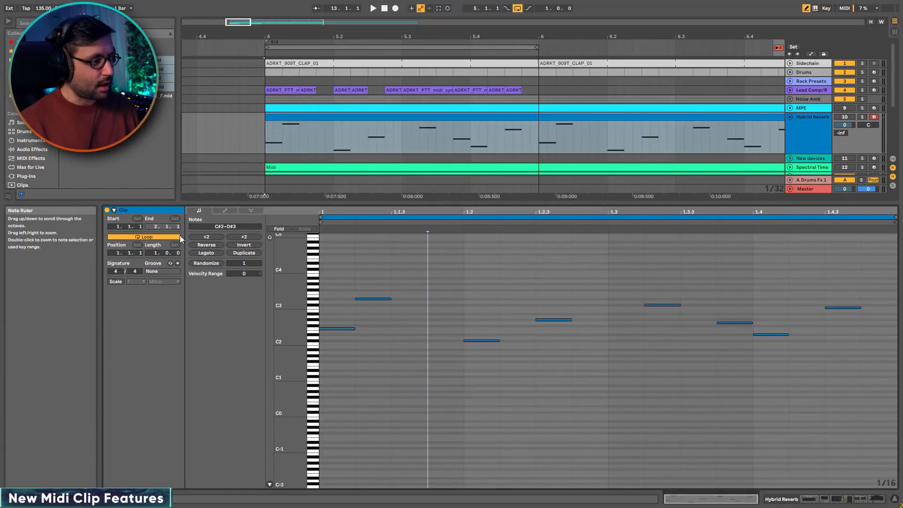
Step: Enable the F Minor scale for the Hybrid Reverb MIDI clip and restrict the note editor to notes of that scale
click(120, 282)
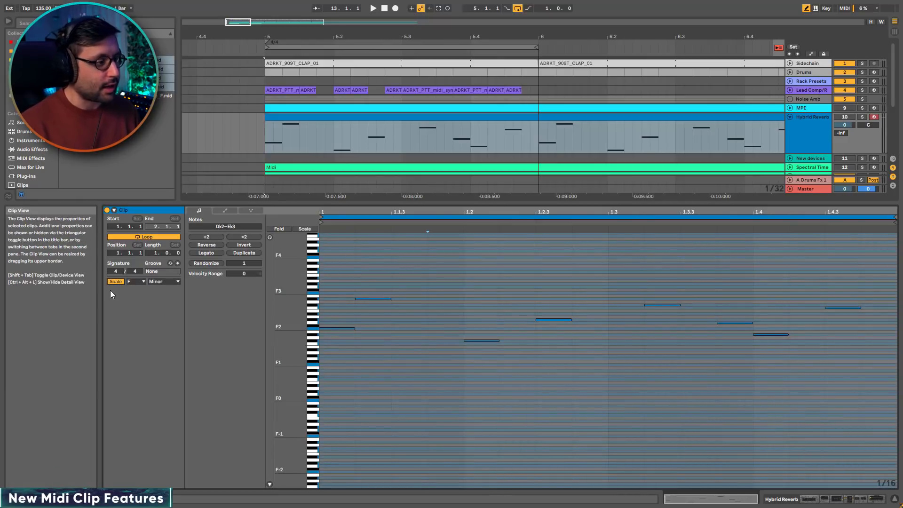
click(132, 282)
click(155, 282)
click(156, 281)
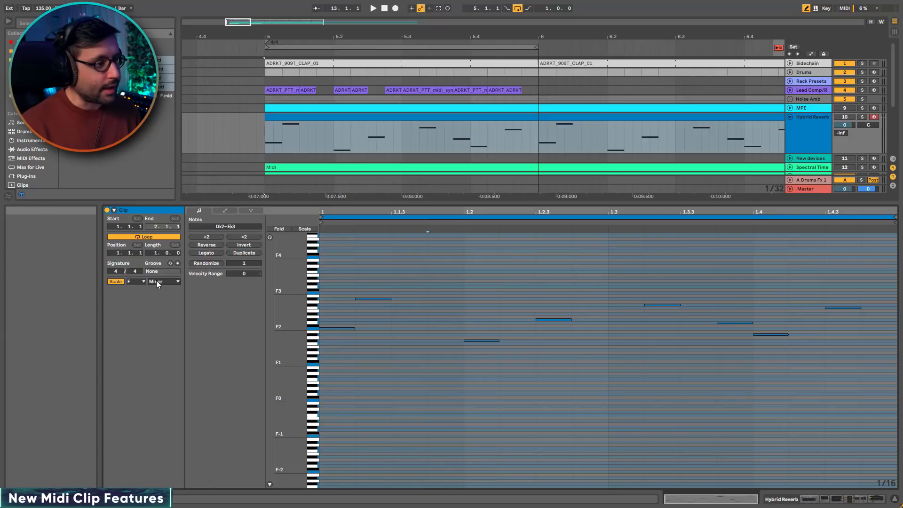
click(309, 230)
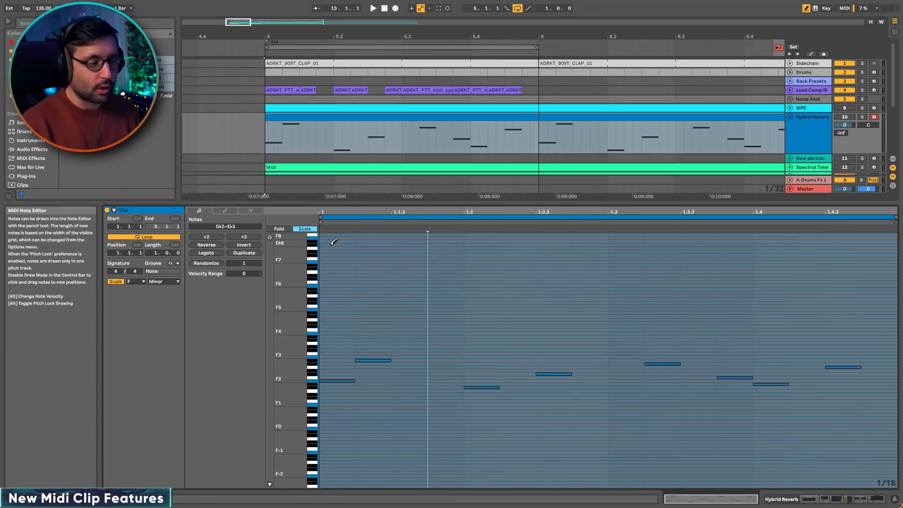
Step: Try drawing runs of short notes around F5 within the F Minor scale, and undo them
drag(394, 316, 621, 311)
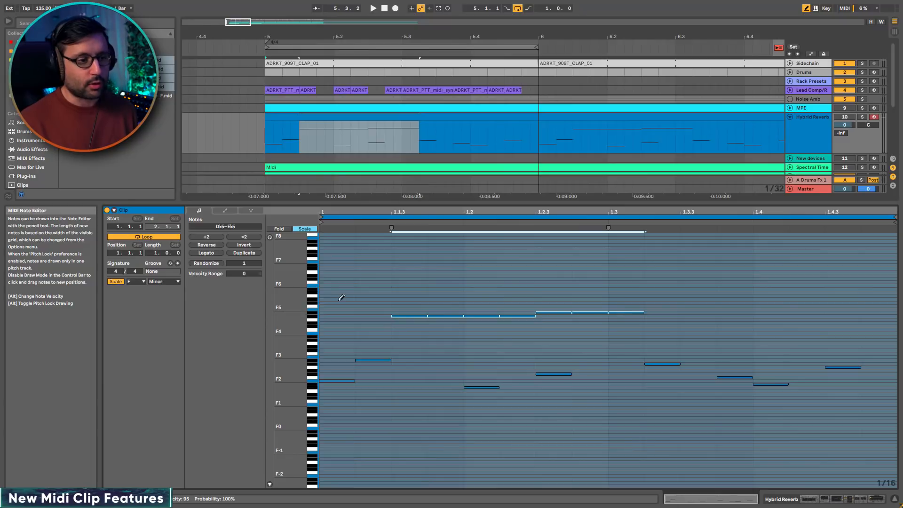
key(ctrl+z)
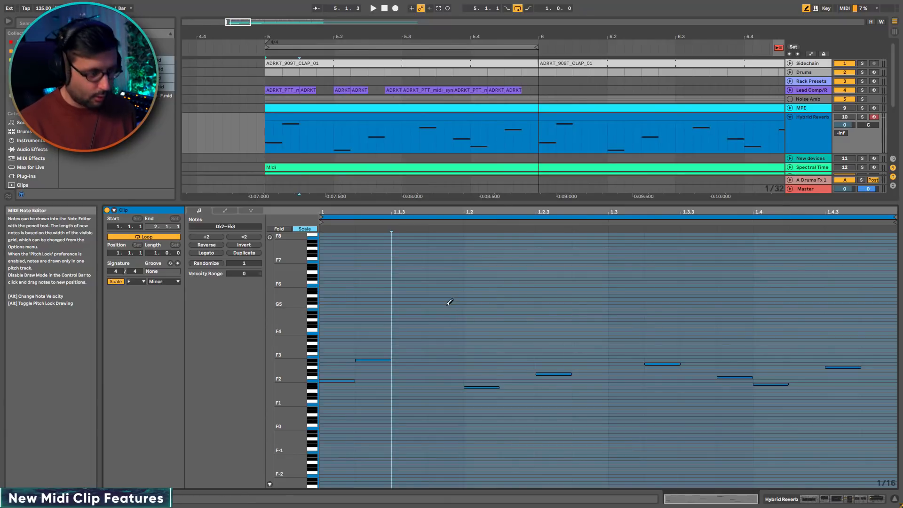
drag(419, 299, 745, 302)
key(ctrl+z)
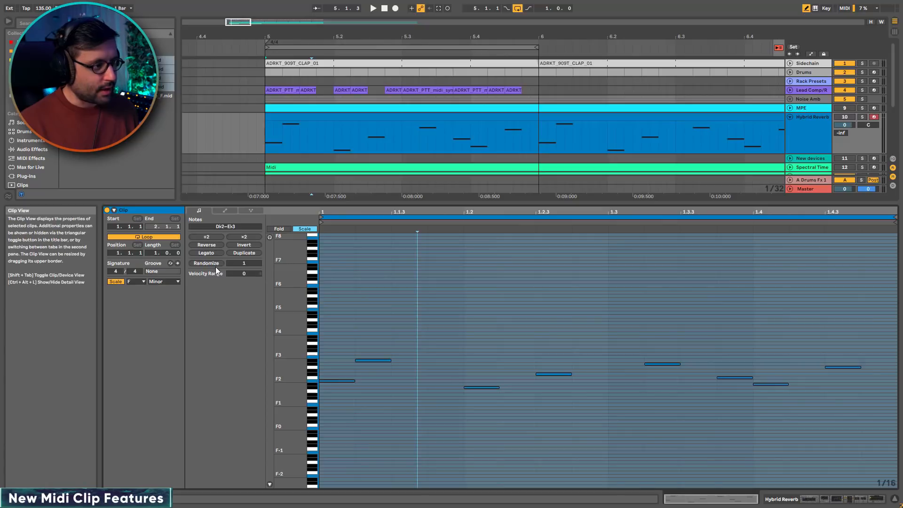
Step: Show the Velocity and Probability lanes below the Hybrid Reverb clip's notes and enlarge both lanes
click(270, 484)
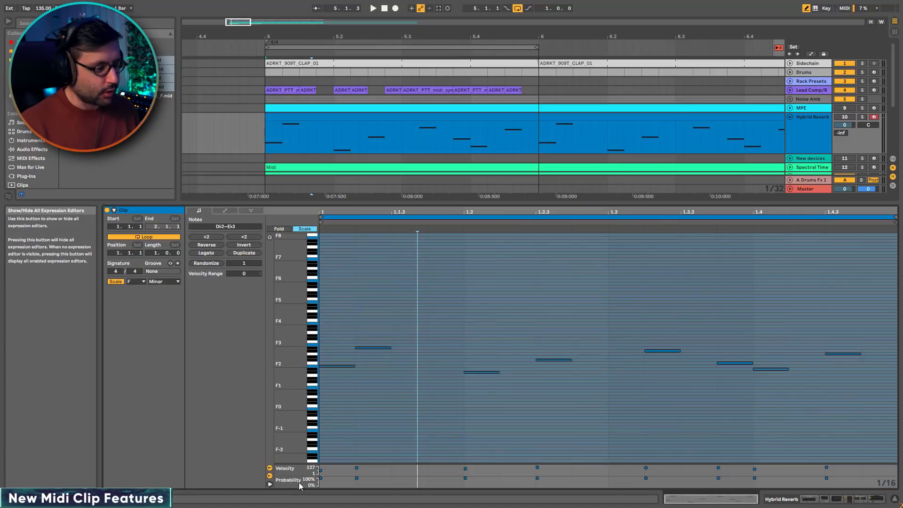
drag(301, 456, 302, 416)
drag(294, 478, 294, 448)
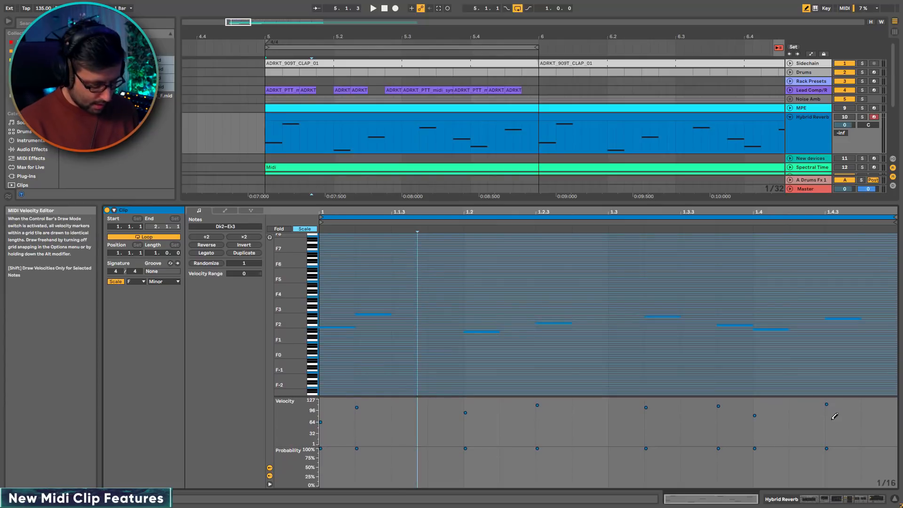
Step: Leave draw mode, randomize the velocities of all notes by an amount of 18, and set the velocity range to +18
key(b)
key(ctrl+a)
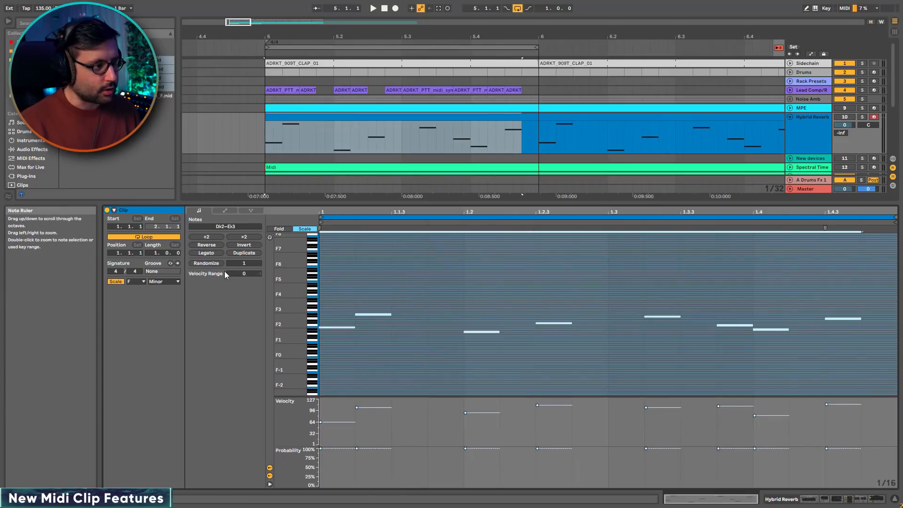
drag(244, 263, 245, 254)
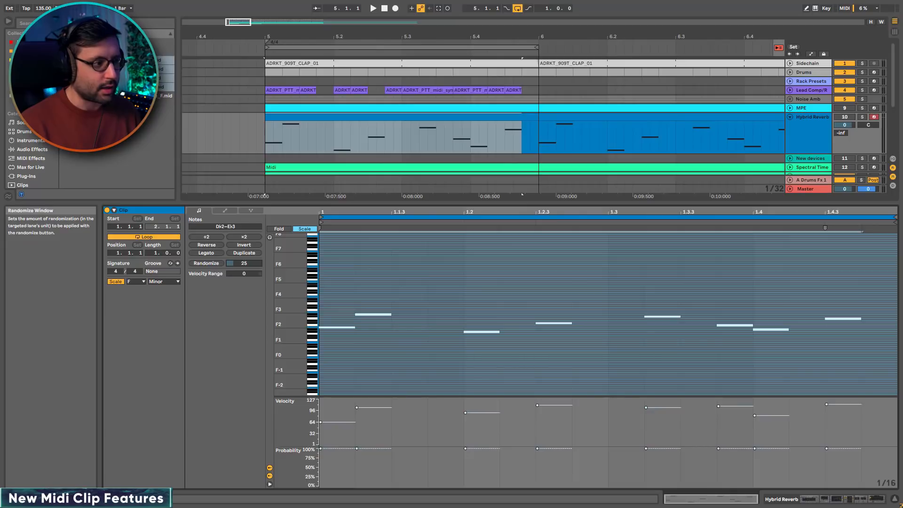
click(219, 264)
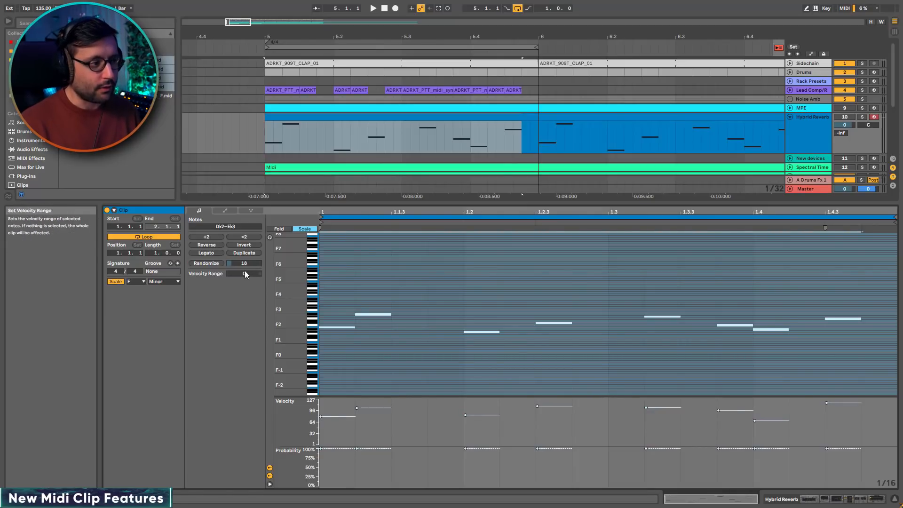
mouse_move(245, 273)
mouse_down()
mouse_move(244, 257)
mouse_move(244, 286)
mouse_move(244, 248)
mouse_up()
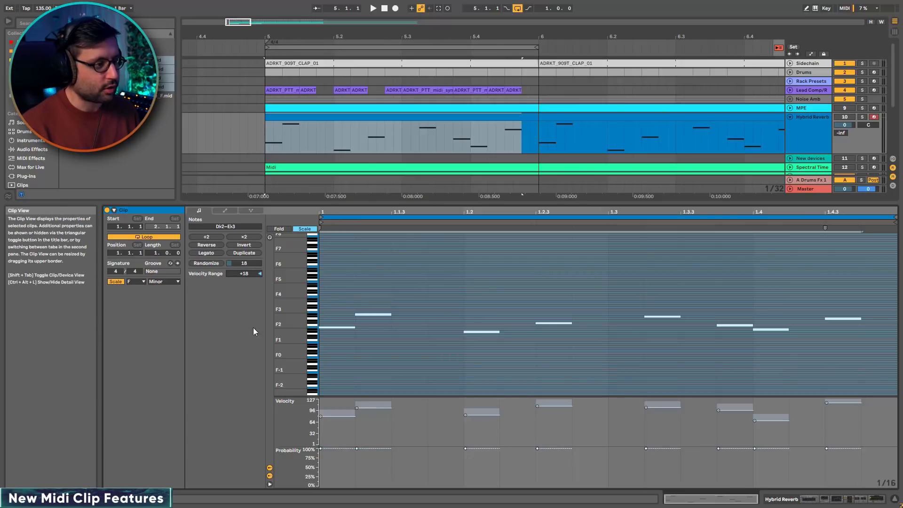
Step: Randomize the probability of all notes by 43% and lower all their probabilities together
click(364, 461)
key(ctrl+a)
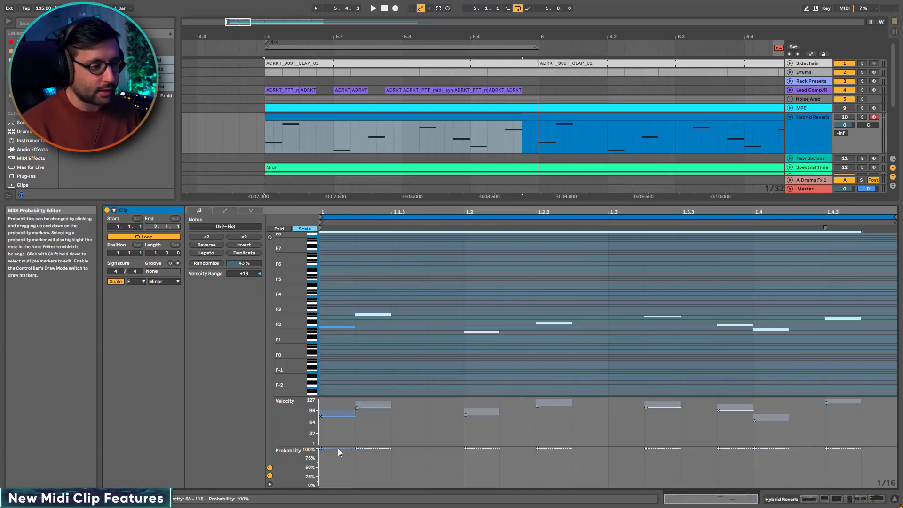
click(209, 262)
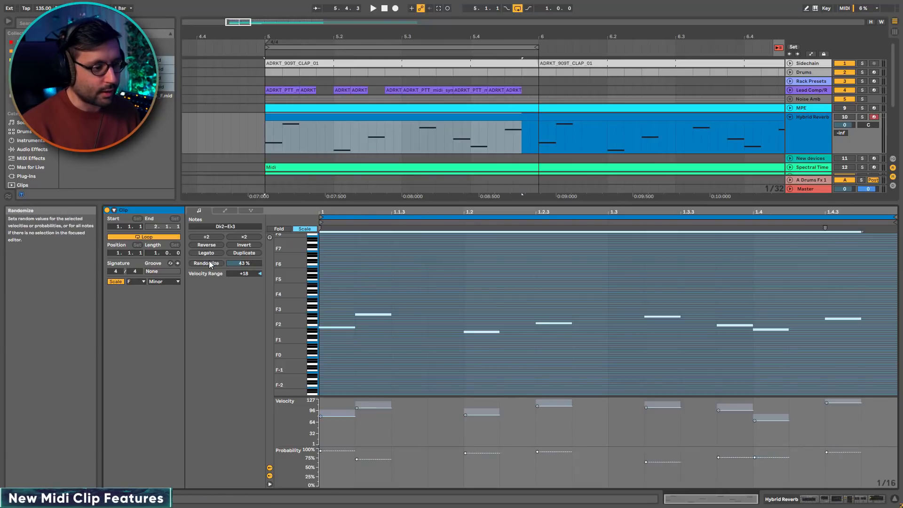
drag(735, 458, 737, 466)
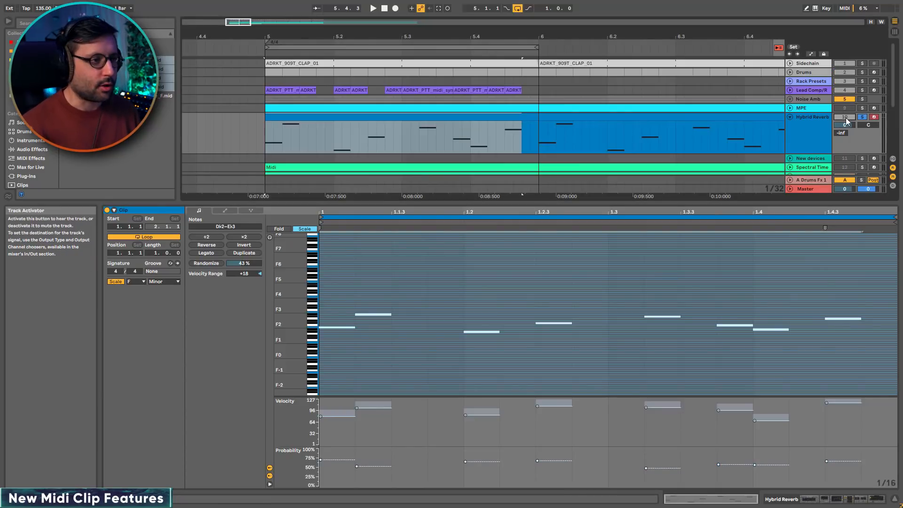
Step: Activate the soloed Hybrid Reverb track, play the clip, and raise all note probabilities together to between 67% and 100%
click(845, 117)
key(space)
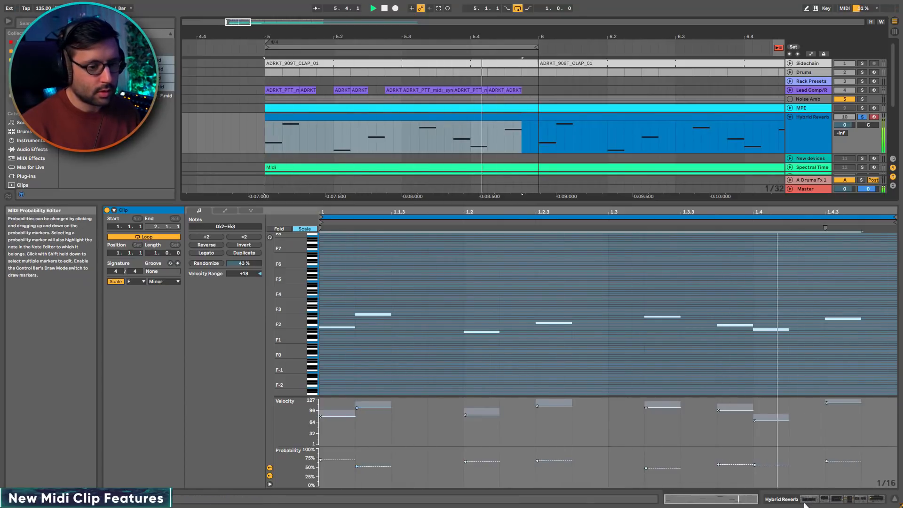
drag(338, 461, 339, 446)
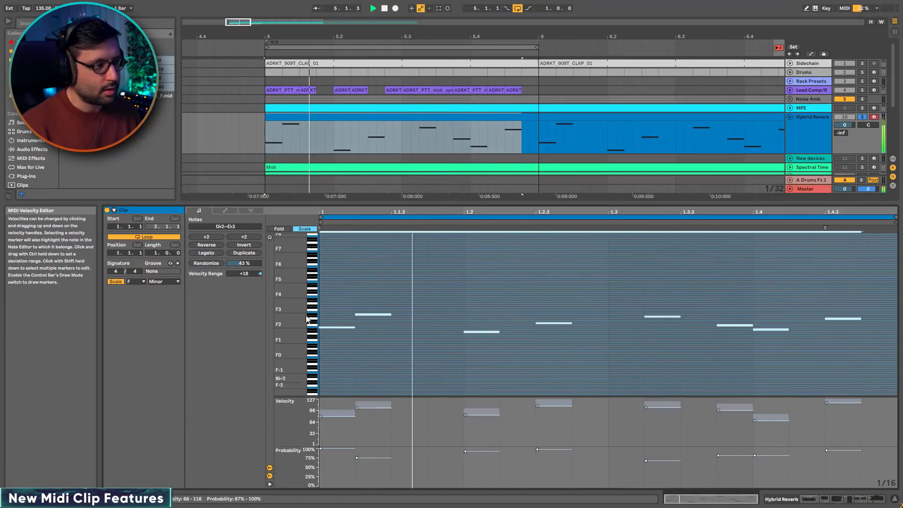
Step: Randomize all note velocities by an amount of 49, view the clip's envelopes and return to the notes
drag(851, 433, 317, 388)
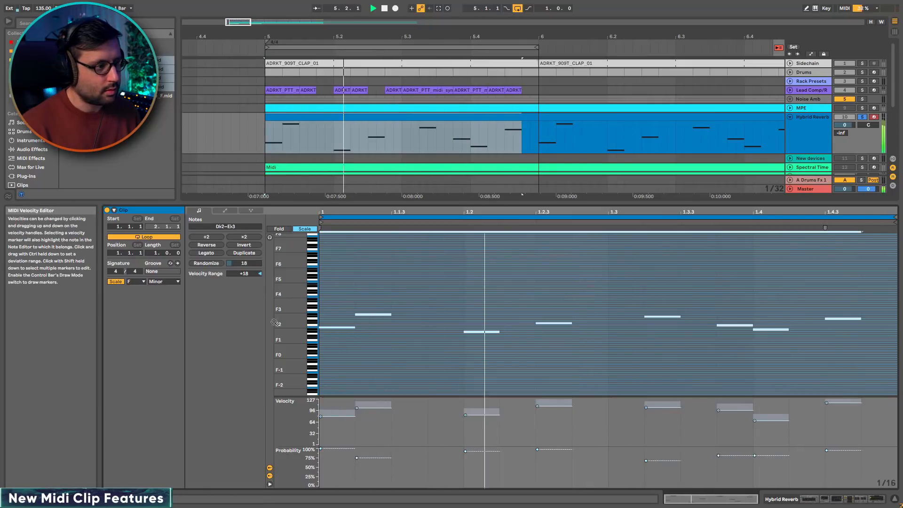
drag(251, 264, 251, 249)
click(206, 263)
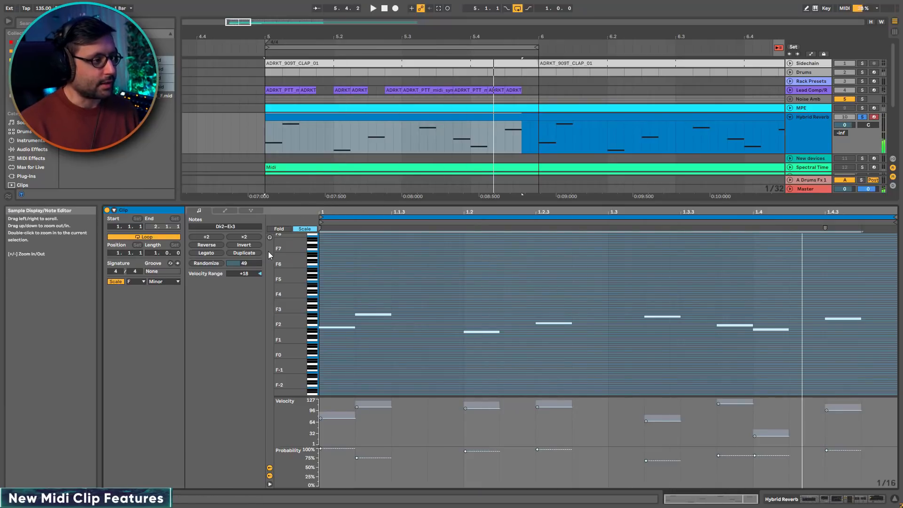
click(224, 211)
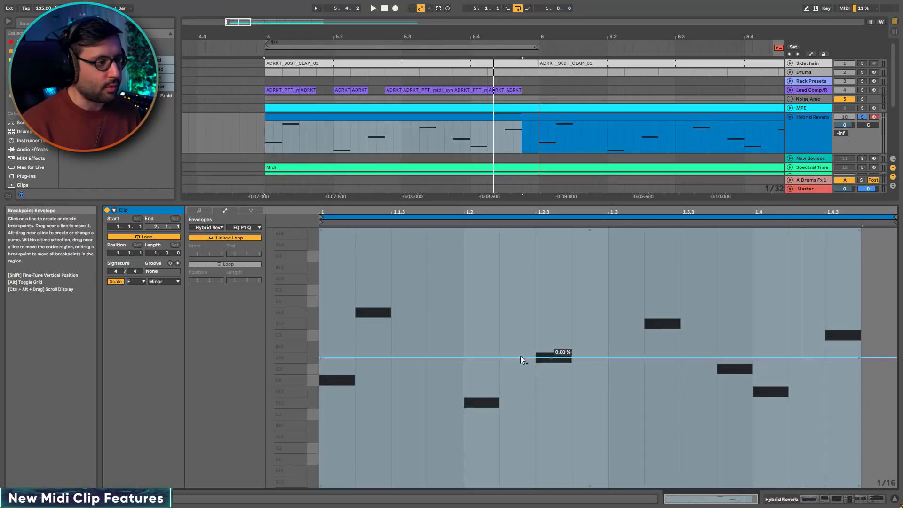
click(204, 210)
Step: Open the MPE and Hybrid Reverb clips together in the note editor and switch the editing focus between them
drag(388, 204, 397, 310)
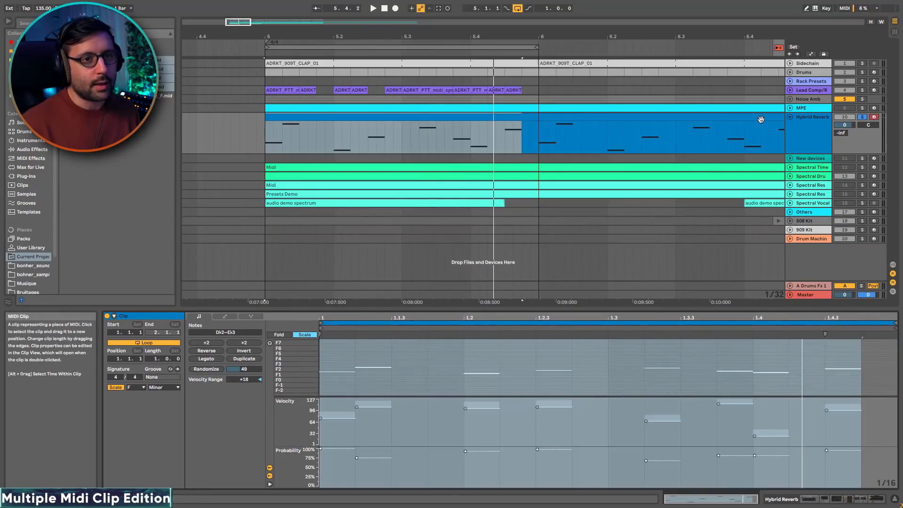
click(329, 108)
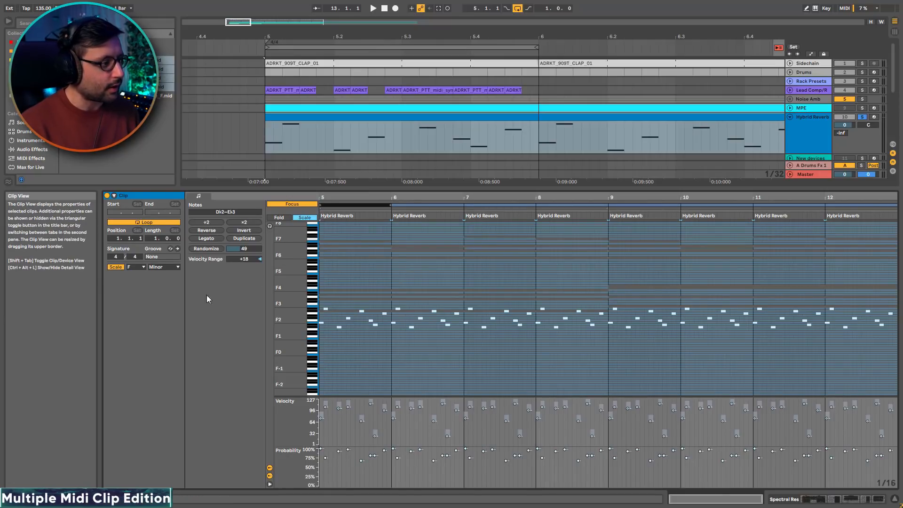
click(378, 208)
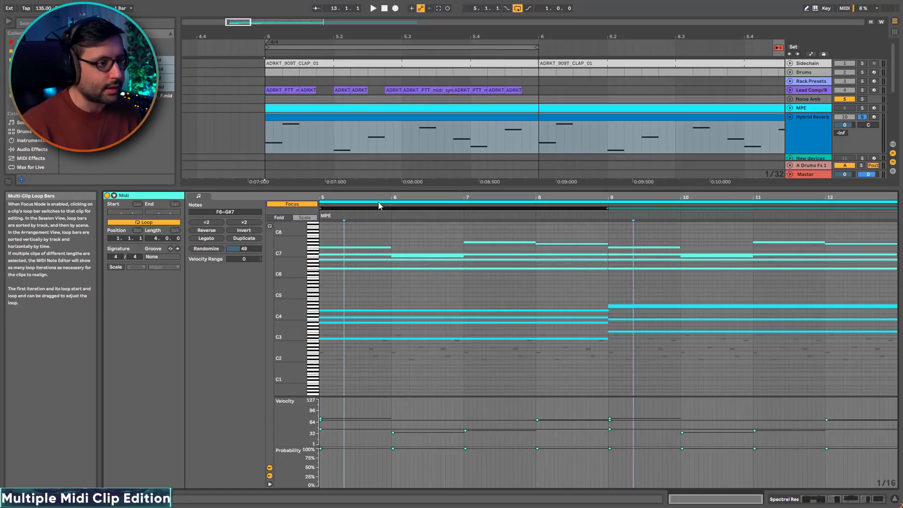
click(378, 202)
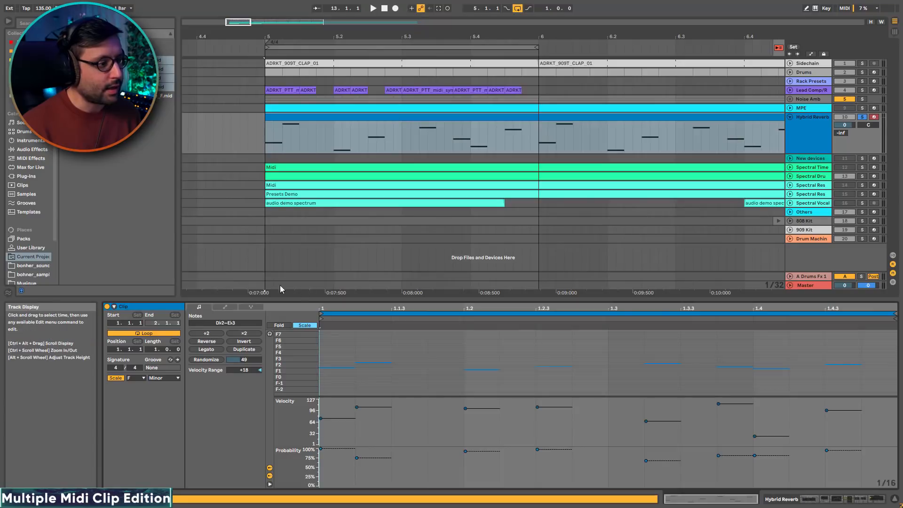
Step: In the MPE clip's note expression view, listen to the chords and bend the first F4 note's pitch up and back with breakpoints
click(251, 307)
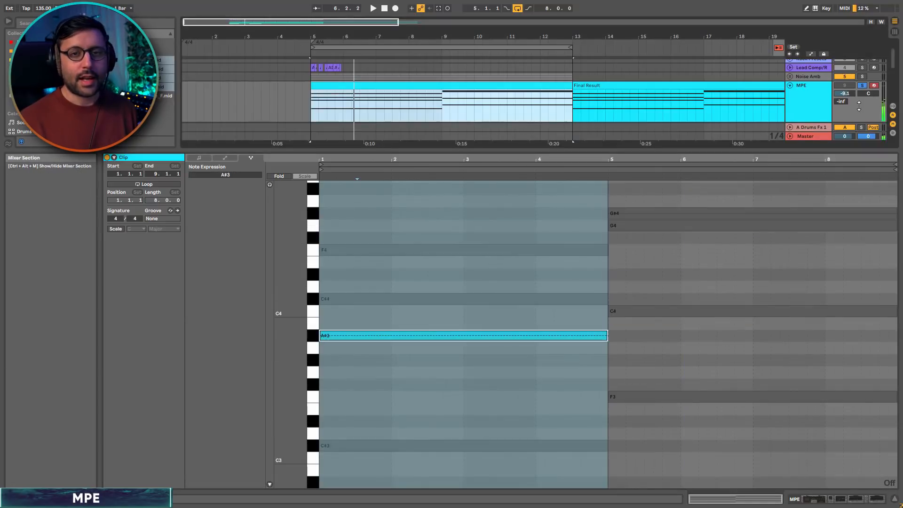
key(space)
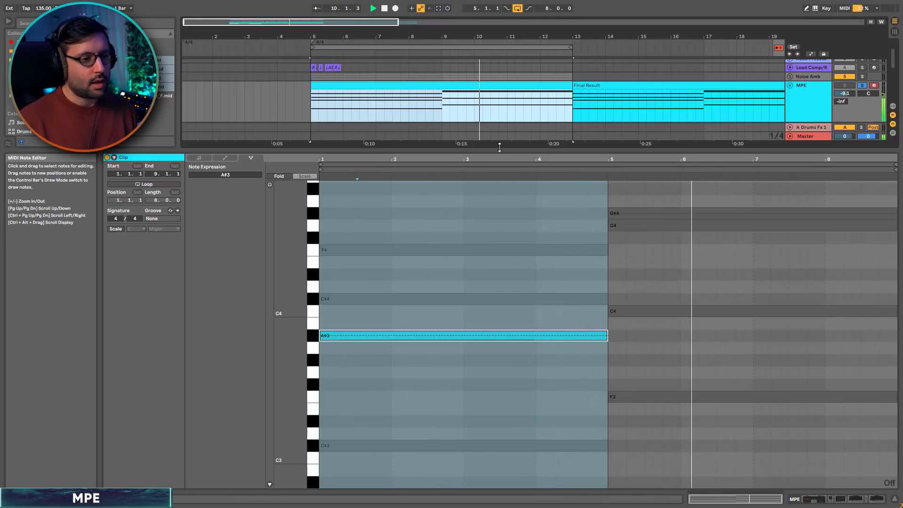
click(456, 230)
click(434, 252)
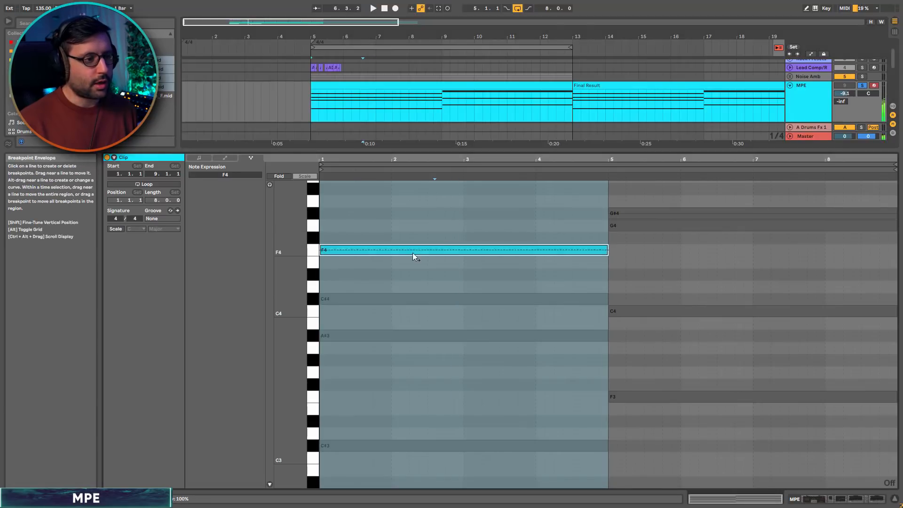
click(341, 253)
click(564, 252)
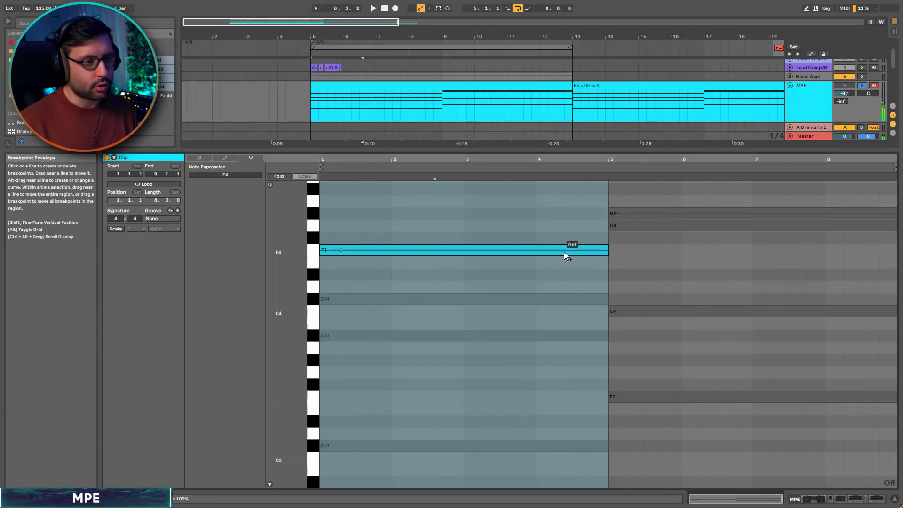
drag(423, 255, 404, 194)
Step: Add pitch breakpoints to the first A#3 note, bend it down toward the end of bar 3, and play the result
click(334, 335)
click(559, 336)
drag(488, 339, 517, 382)
key(space)
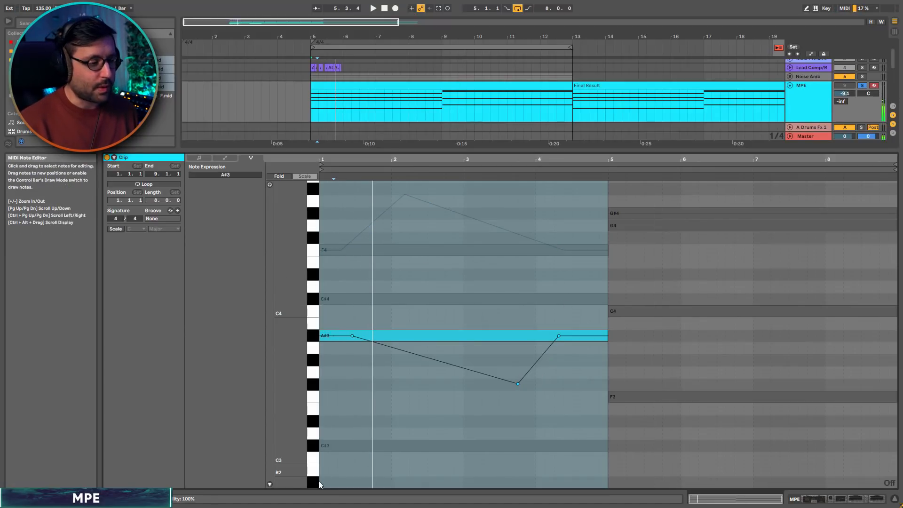
Step: Show the expression lanes below the MPE clip's notes and enlarge them
click(269, 484)
drag(290, 439, 295, 399)
mouse_move(292, 453)
mouse_down()
mouse_move(286, 459)
mouse_move(295, 440)
mouse_up()
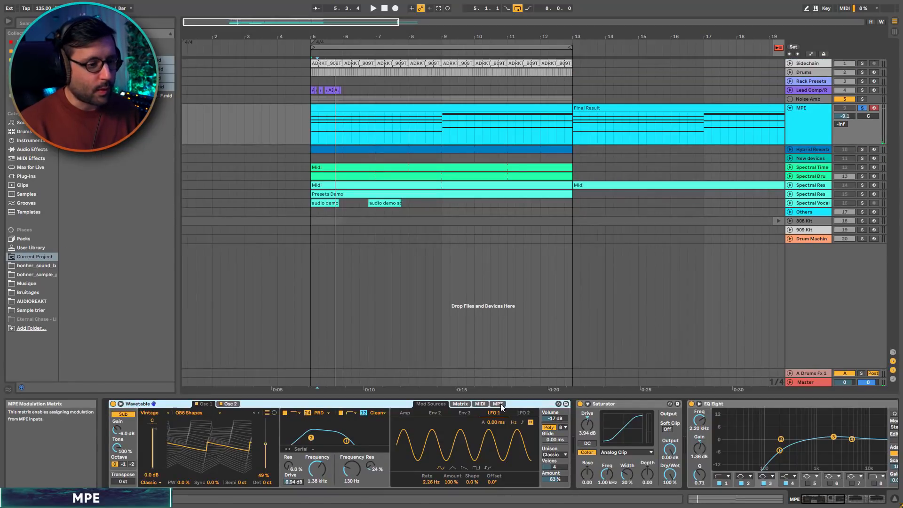
Step: Show Wavetable's MPE modulation matrix, and ramp the first F4 note's slide up from 0 toward the end of bar 4 and play it
click(497, 404)
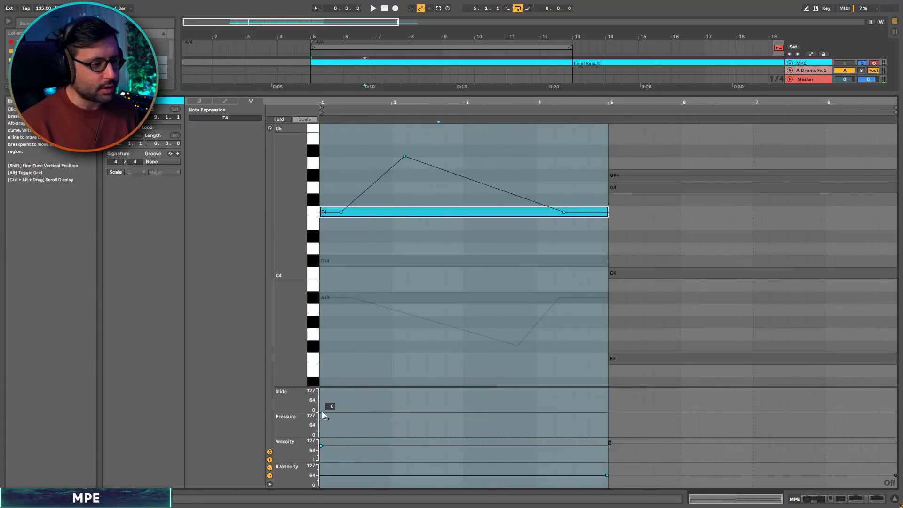
drag(604, 411, 607, 403)
key(space)
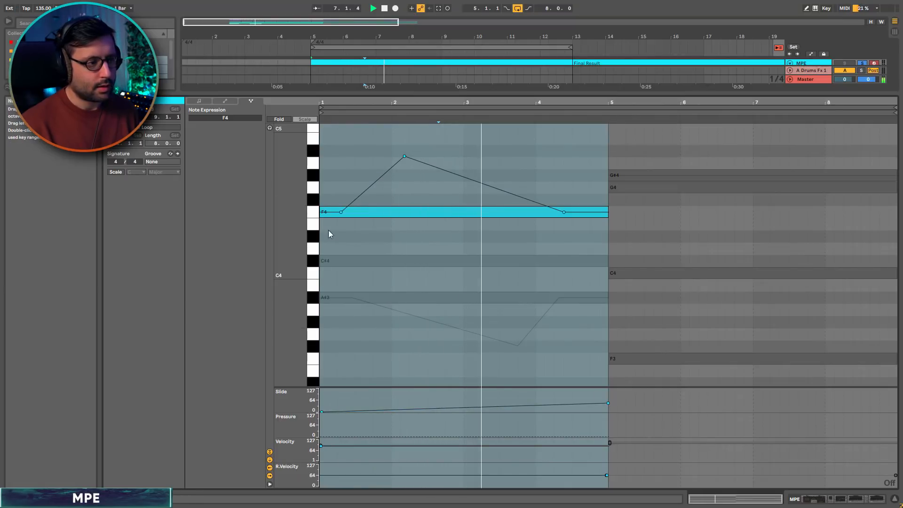
Step: On the first A#3 note, ramp the slide down to 0 and the pressure up to 63 by the note's end, listening to the result
click(435, 296)
key(space)
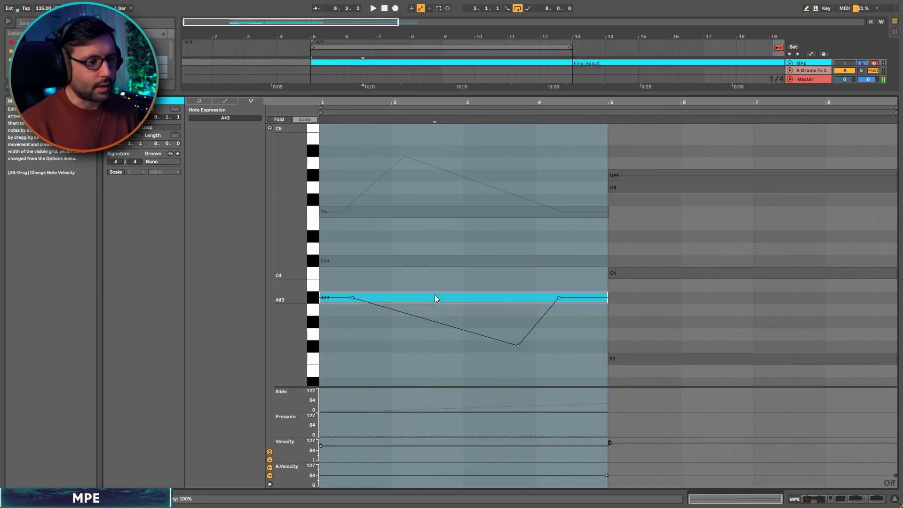
drag(327, 412, 326, 402)
mouse_move(581, 405)
mouse_down()
mouse_move(599, 412)
mouse_move(591, 412)
mouse_up()
key(space)
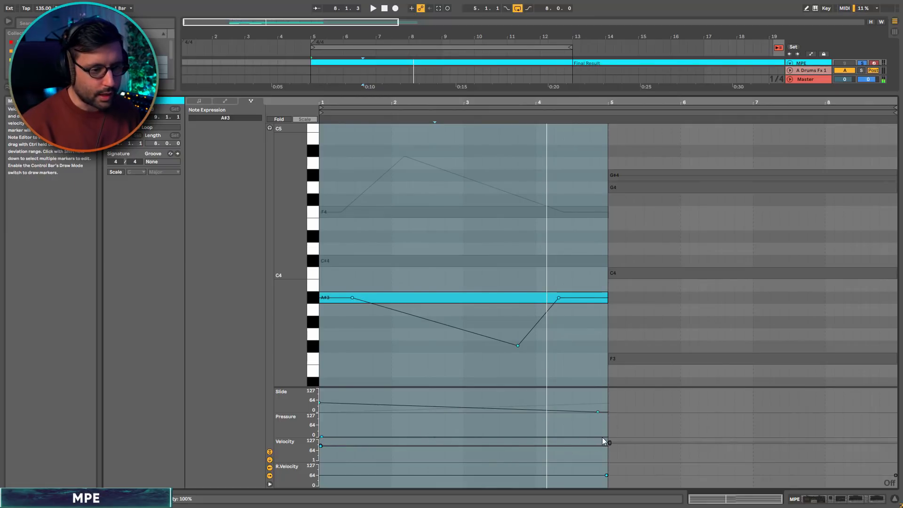
drag(603, 438, 605, 425)
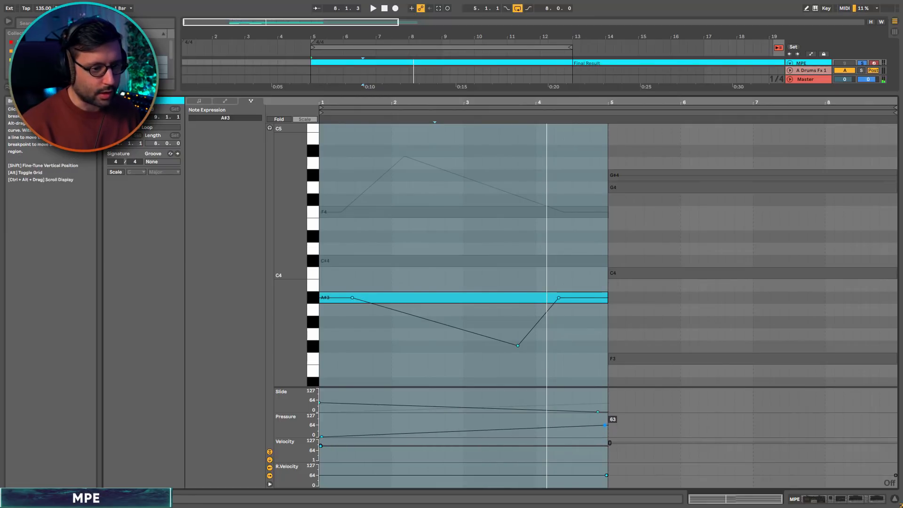
key(space)
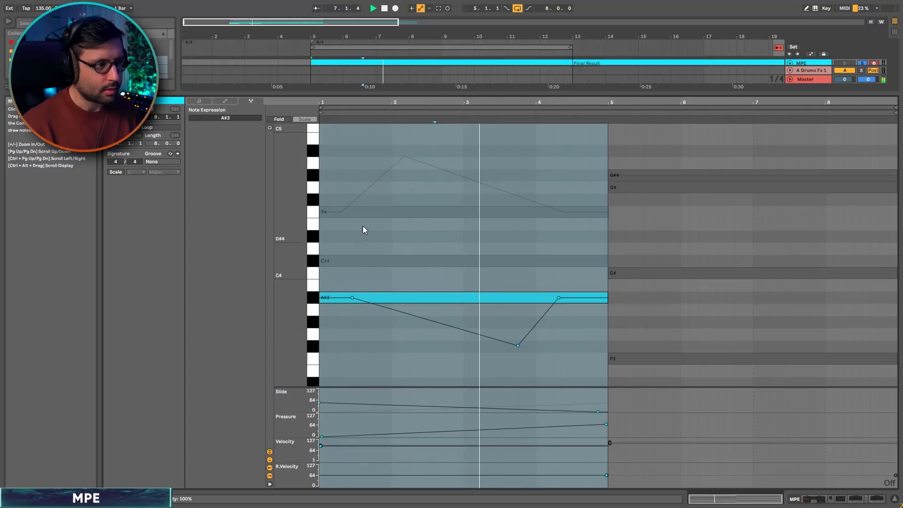
Step: On the first F4 note, start the pressure higher and ramp it down toward the note's end, and play the chord
click(384, 214)
key(space)
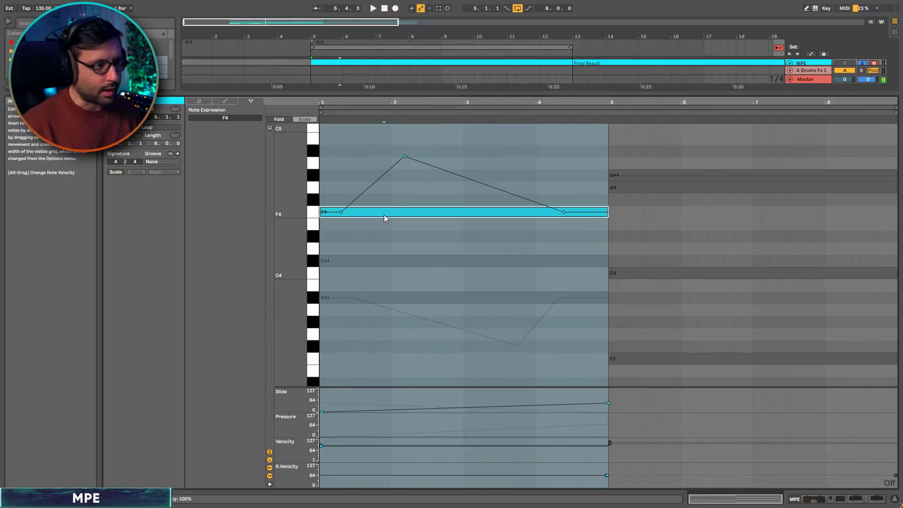
drag(331, 437, 330, 424)
drag(600, 426, 601, 436)
key(space)
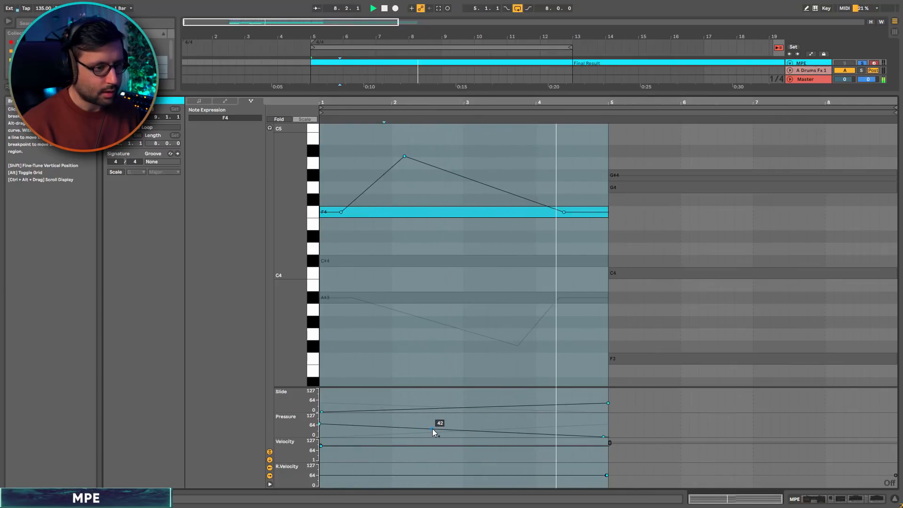
key(space)
Step: Move the Final Result clip to bar 5 on the MPE track and play it with its note expression editor and lanes enlarged
drag(509, 93, 537, 295)
drag(618, 109, 359, 113)
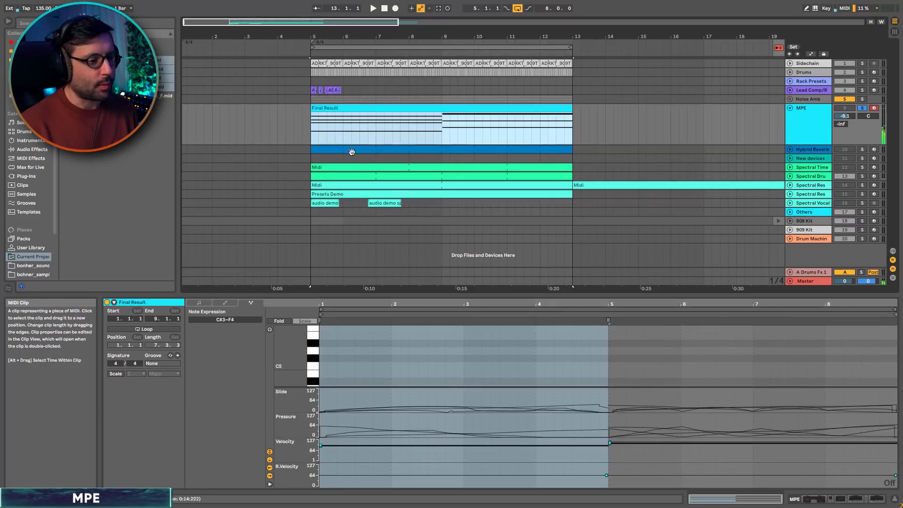
drag(454, 295, 452, 86)
drag(437, 387, 440, 359)
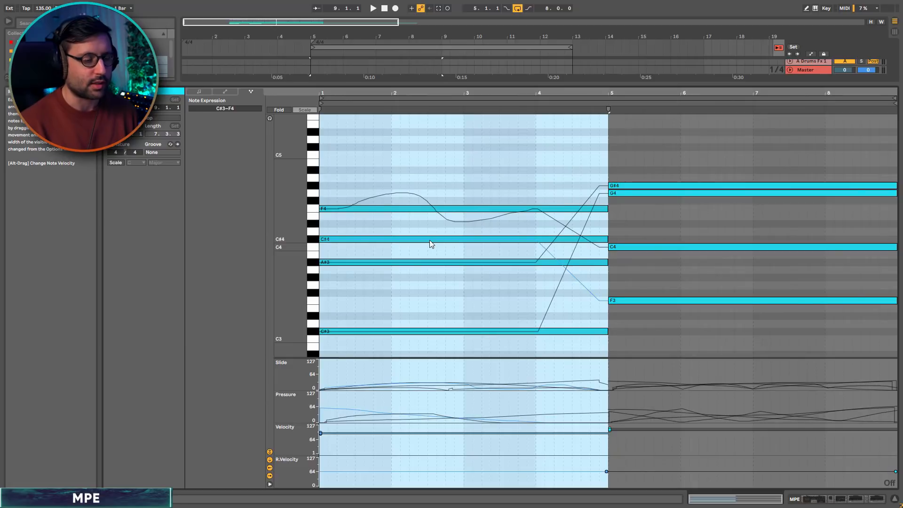
key(space)
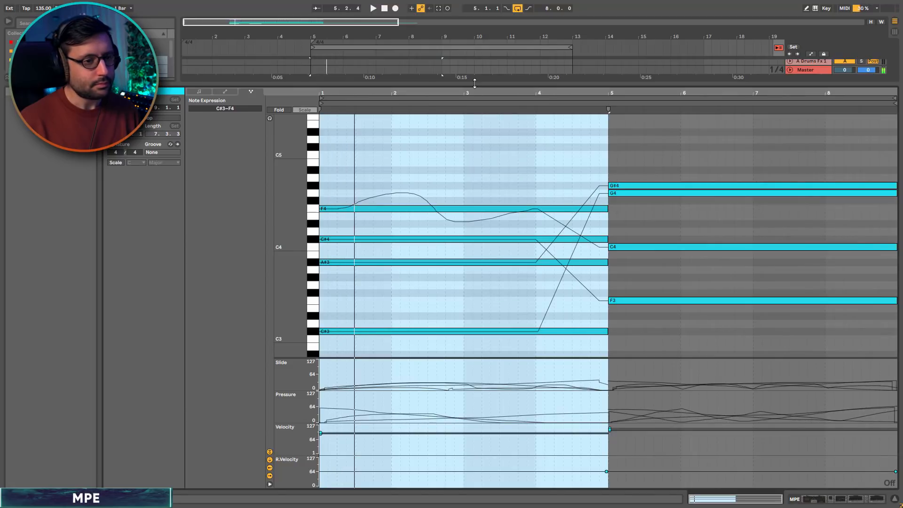
drag(474, 83, 390, 51)
click(396, 178)
mouse_move(396, 179)
mouse_down()
mouse_move(481, 179)
mouse_move(376, 179)
mouse_move(396, 178)
mouse_up()
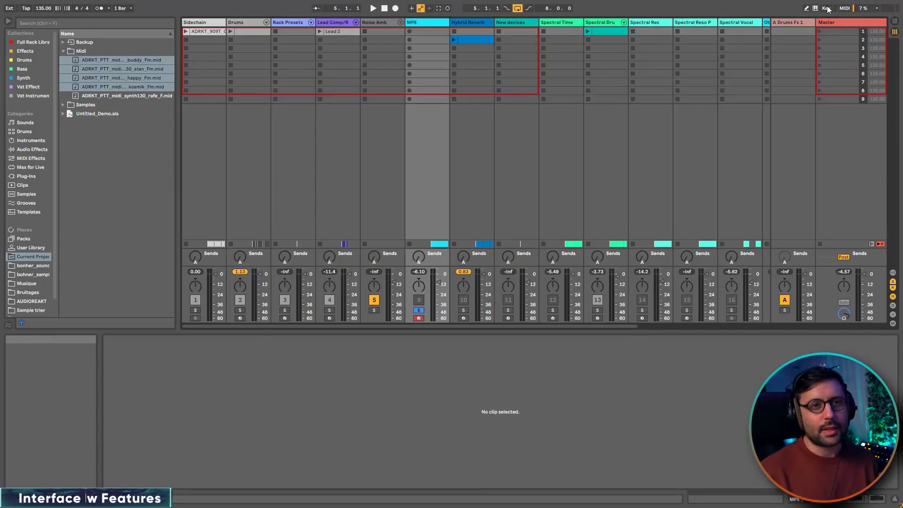
Step: Examine the CPU meter options and the mixer's per-track performance meters during playback, turning off the MPE track's solo
click(864, 9)
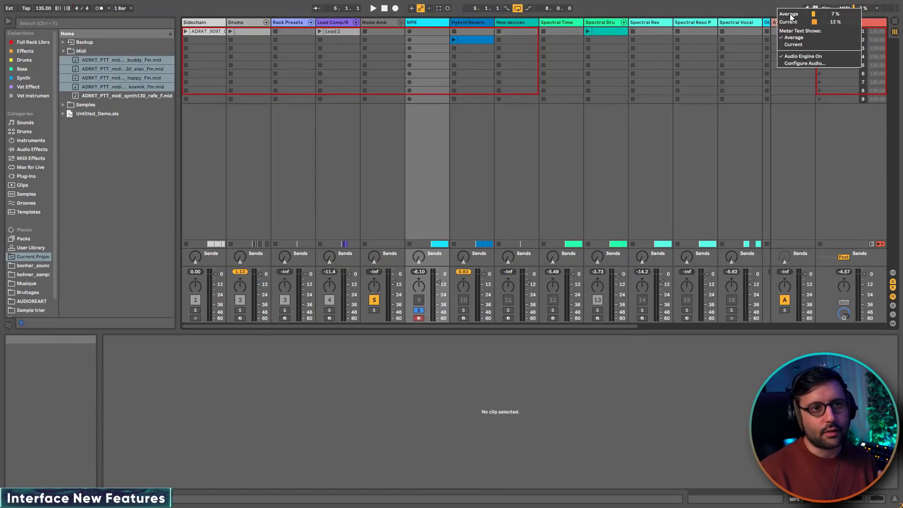
click(871, 346)
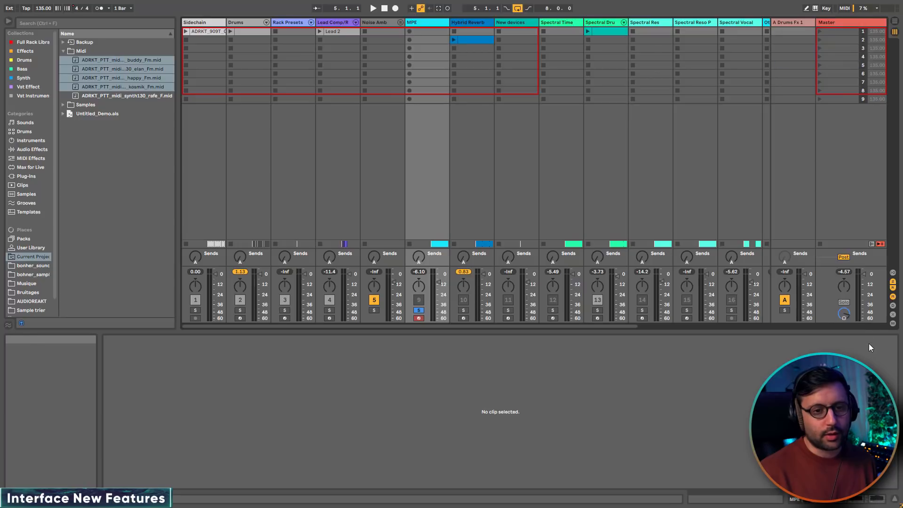
click(893, 323)
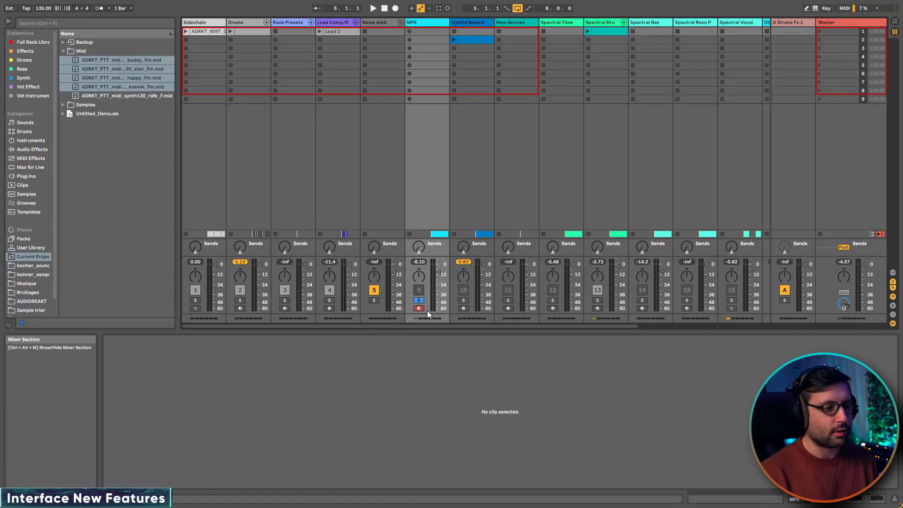
key(space)
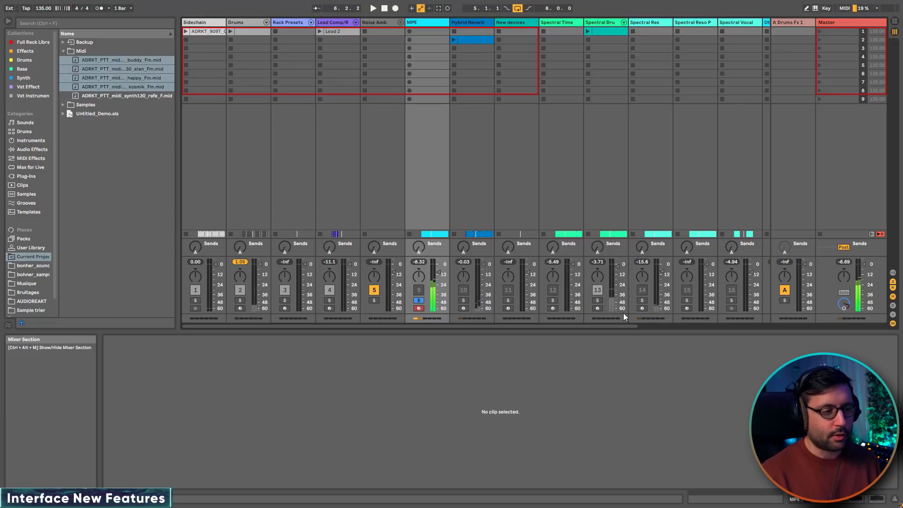
click(419, 300)
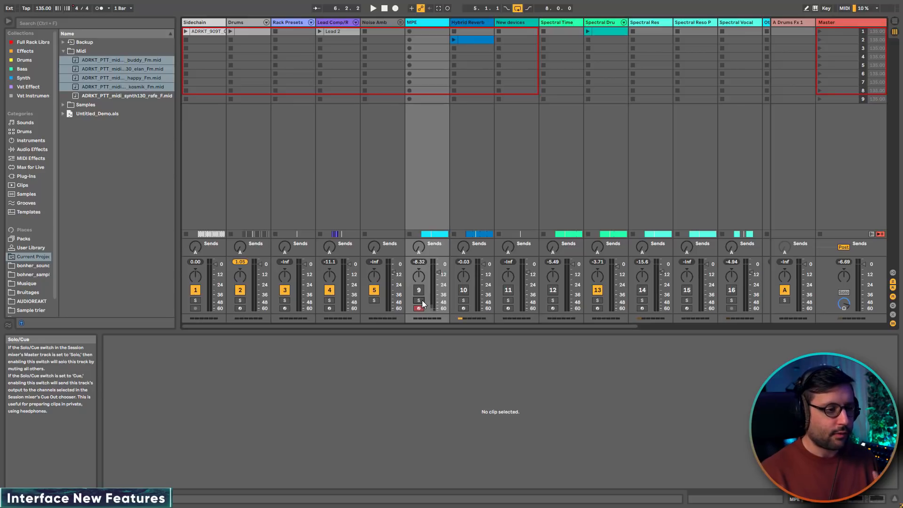
click(893, 324)
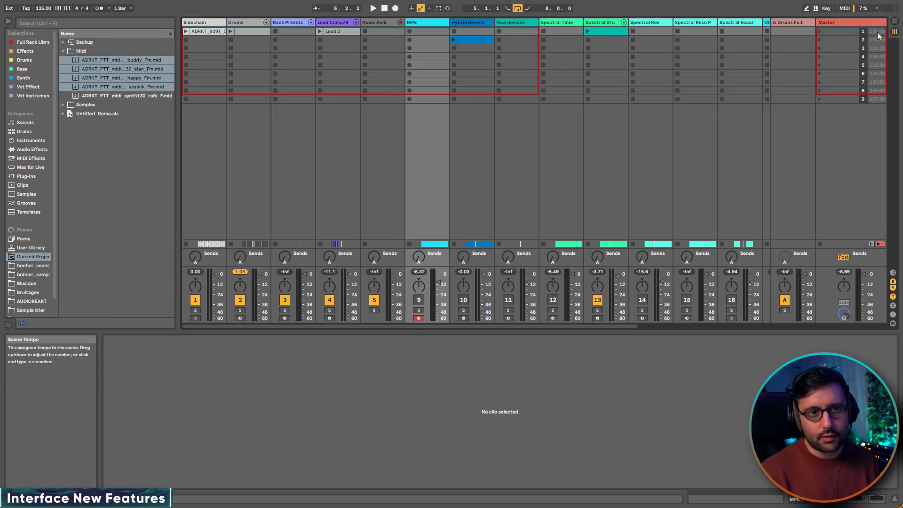
Step: Try adjusting the tempo assigned to the second scene on the Master track
click(877, 43)
drag(877, 41, 877, 45)
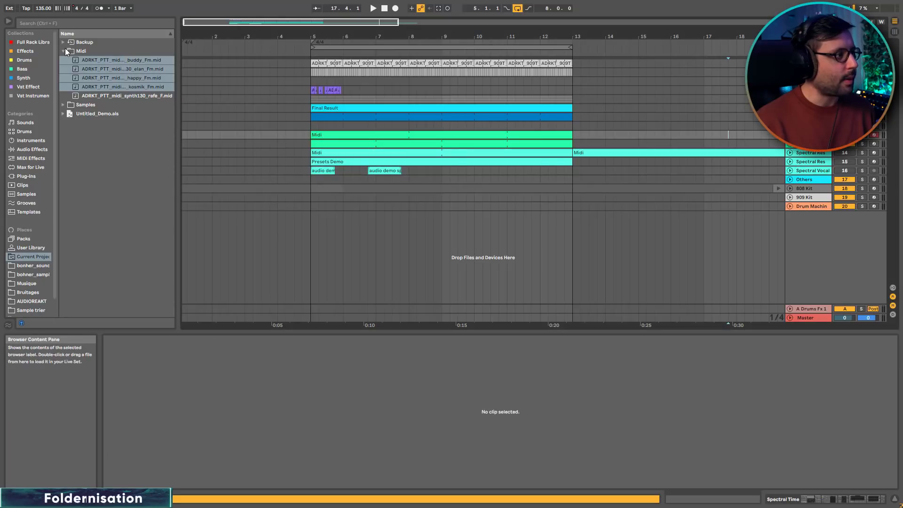
Step: Browse the Drum Synth folder among the instruments and play the Drums track to hear its Drum Rack
click(13, 143)
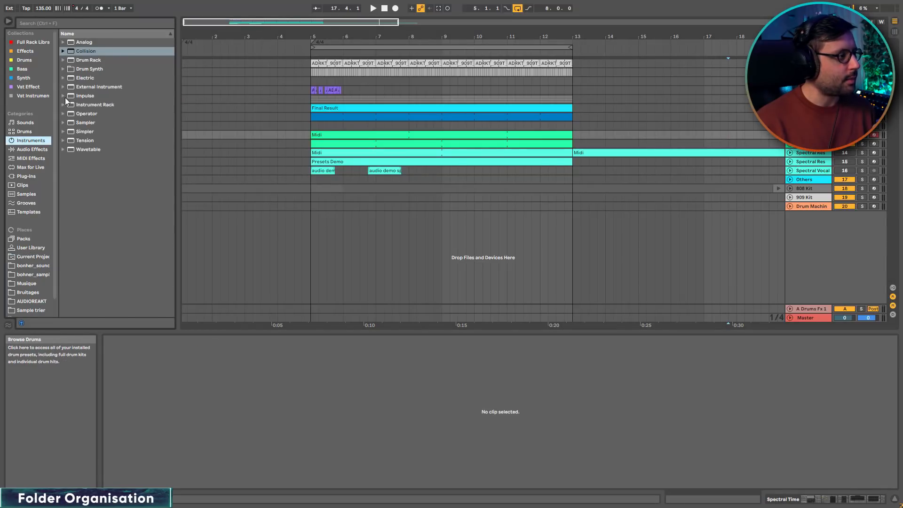
click(63, 66)
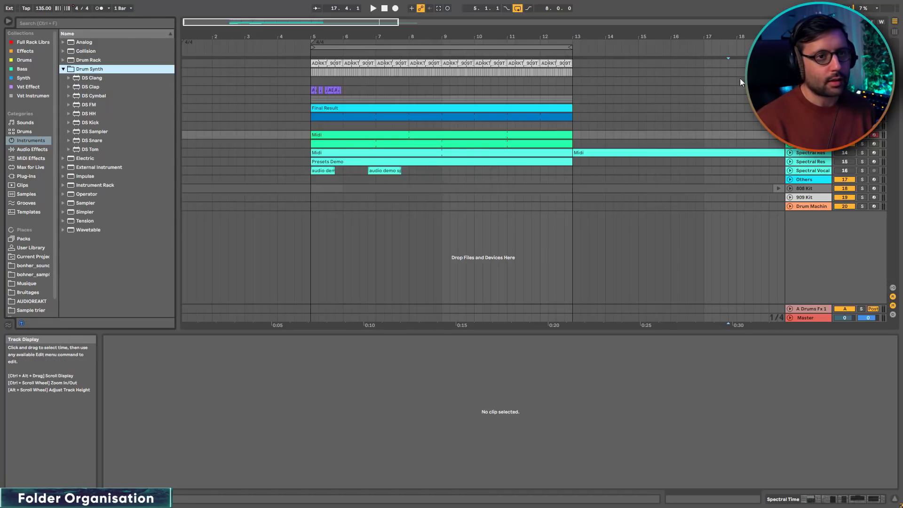
click(808, 72)
key(space)
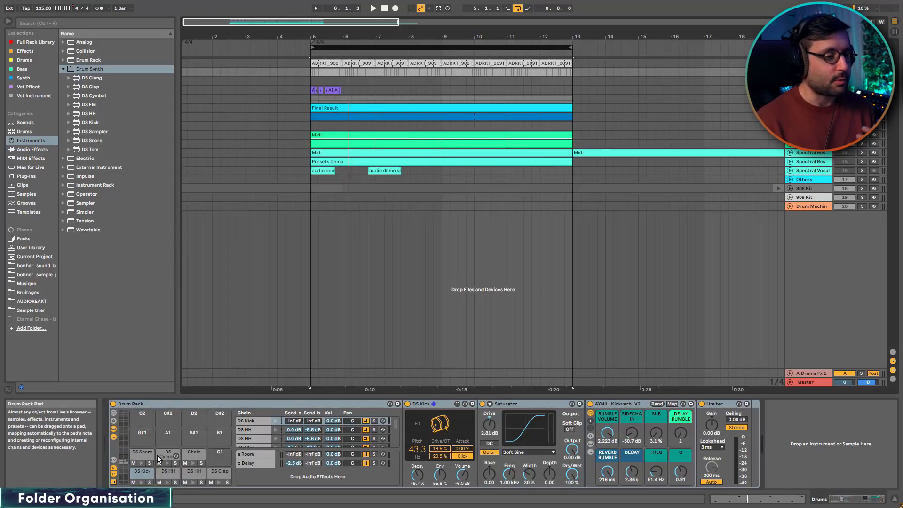
click(66, 70)
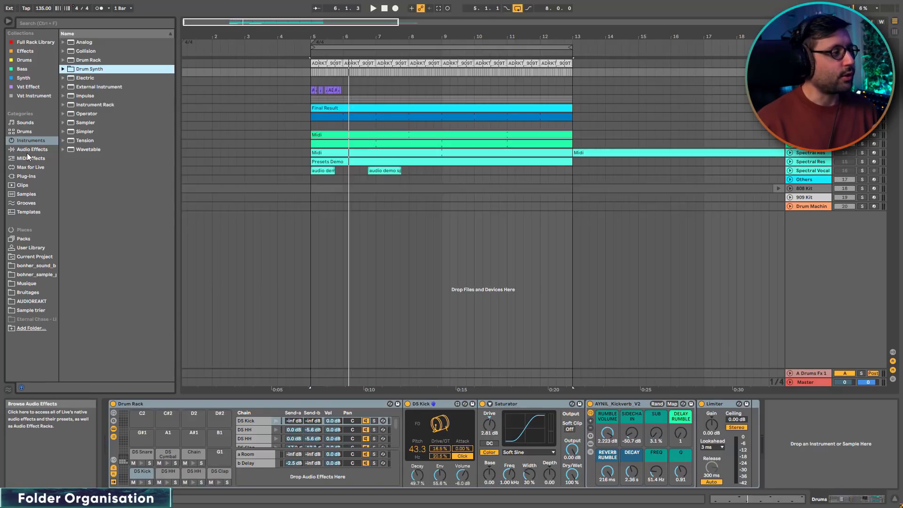
Step: Browse the Audio Effects categories, examining the devices in the Drive folder, including Redux and Saturator, and the Dynamics folder
click(28, 151)
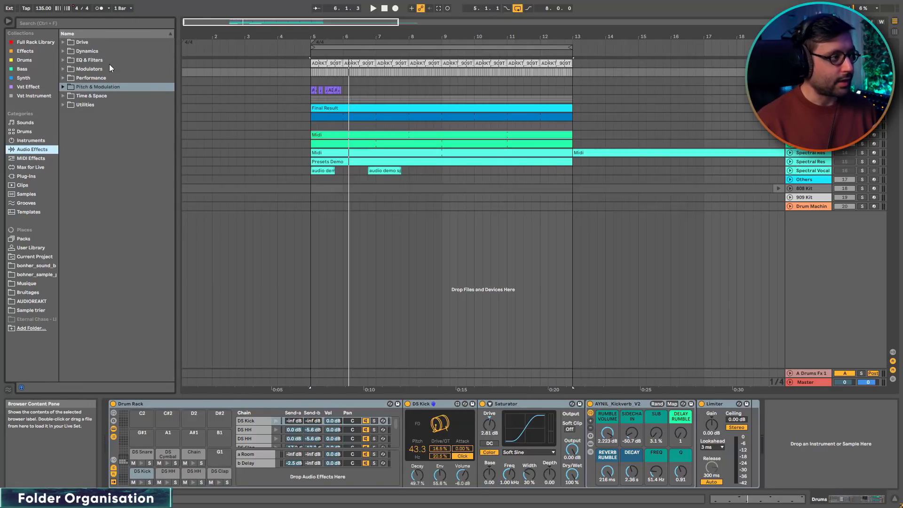
click(66, 42)
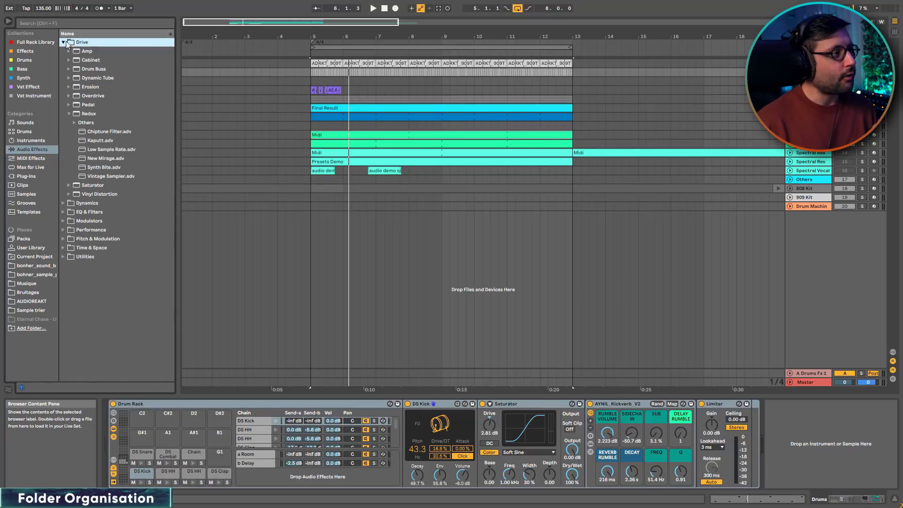
click(75, 115)
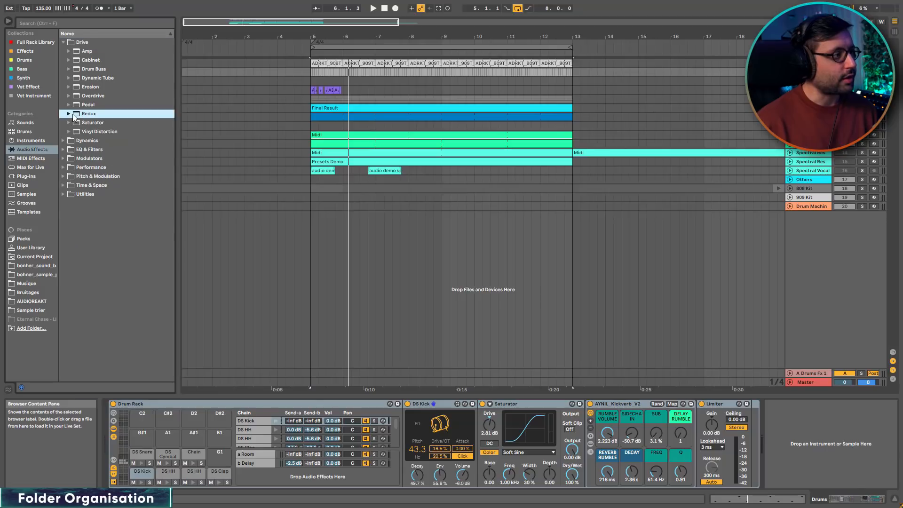
click(62, 42)
click(64, 52)
click(64, 51)
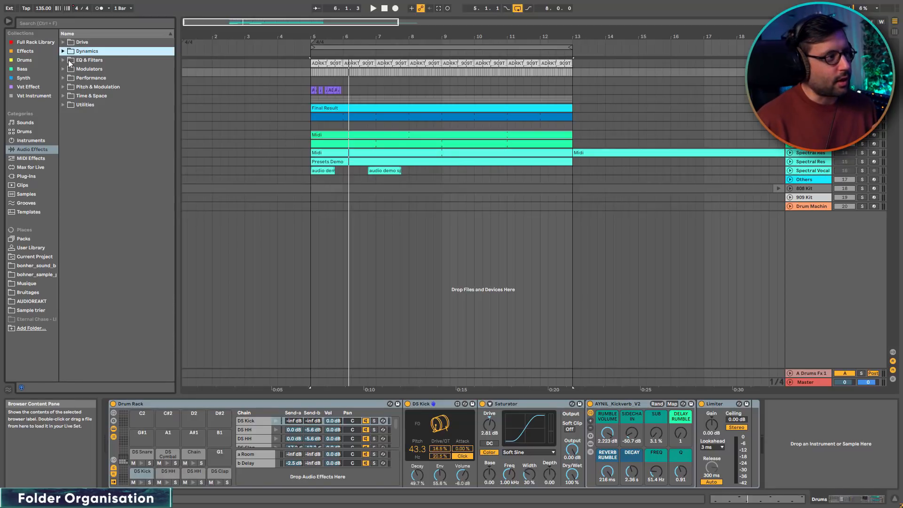
click(66, 42)
click(87, 125)
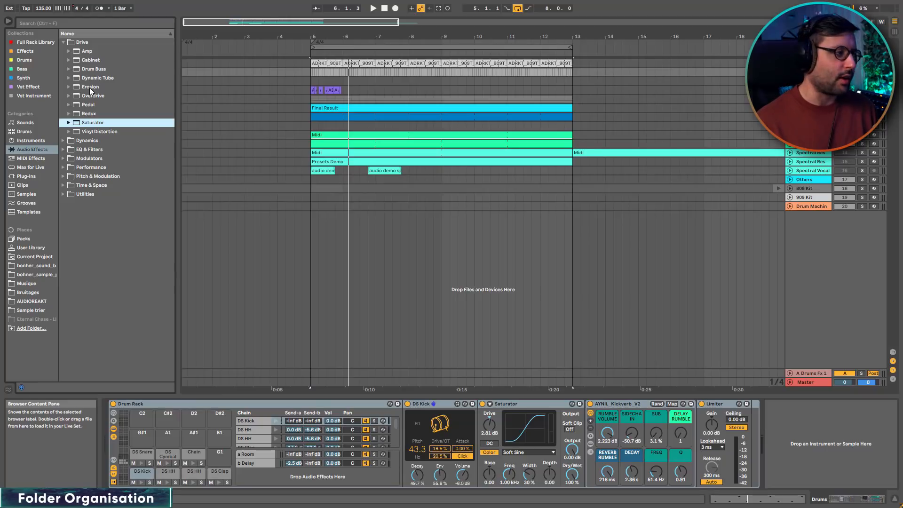
click(66, 42)
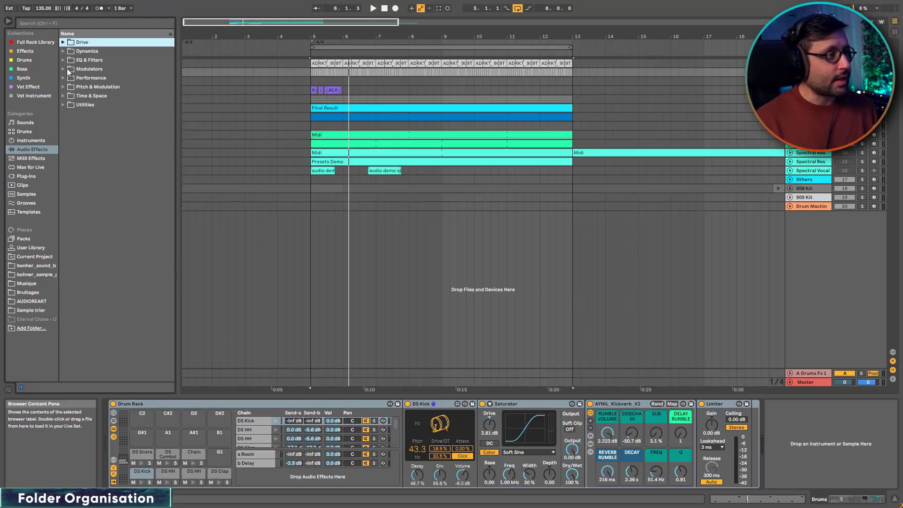
Step: Look through the Modulators folder and the Time & Space folder of the audio effects
click(68, 71)
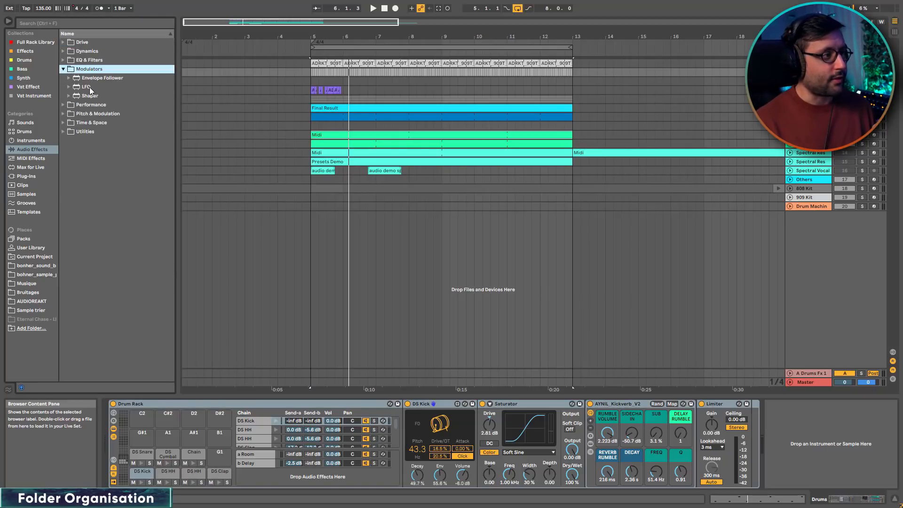
click(63, 71)
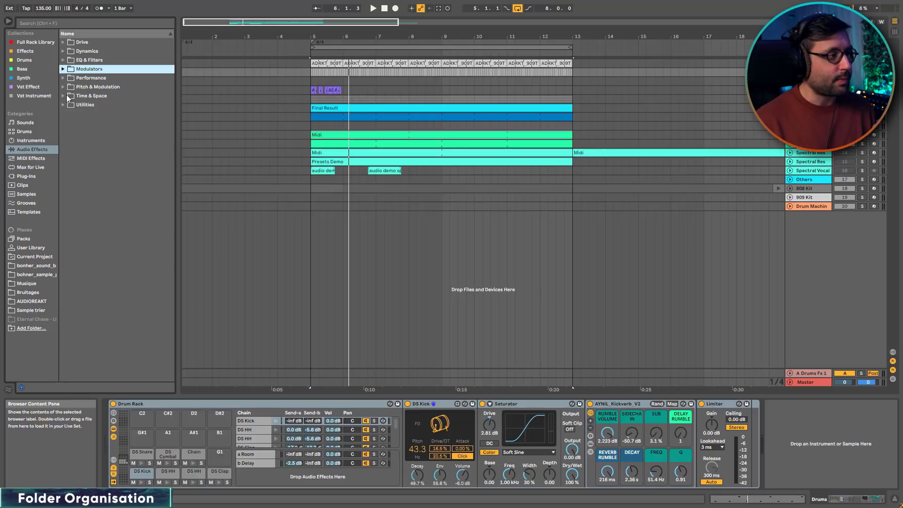
click(69, 97)
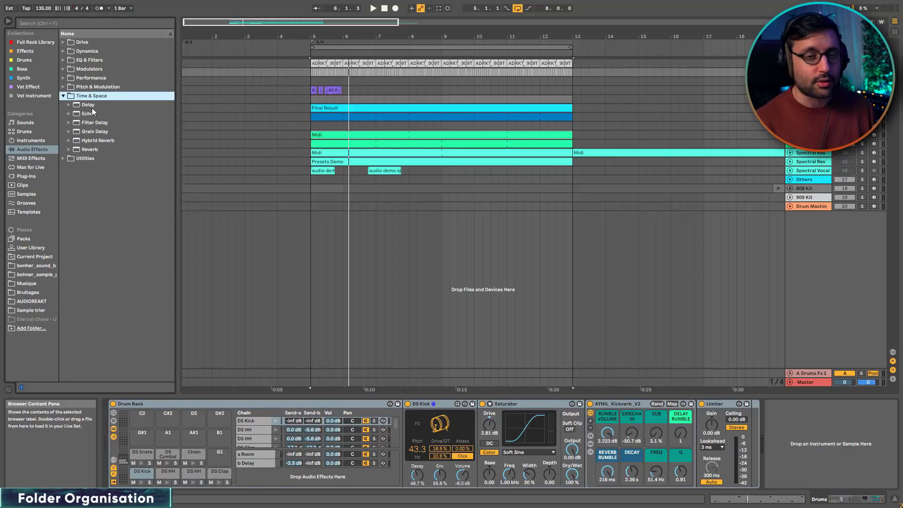
Step: Expand the Drive, Dynamics, EQ & Filters, Modulators and Performance effect folders to compare their devices, and collapse folders again
click(62, 42)
click(63, 141)
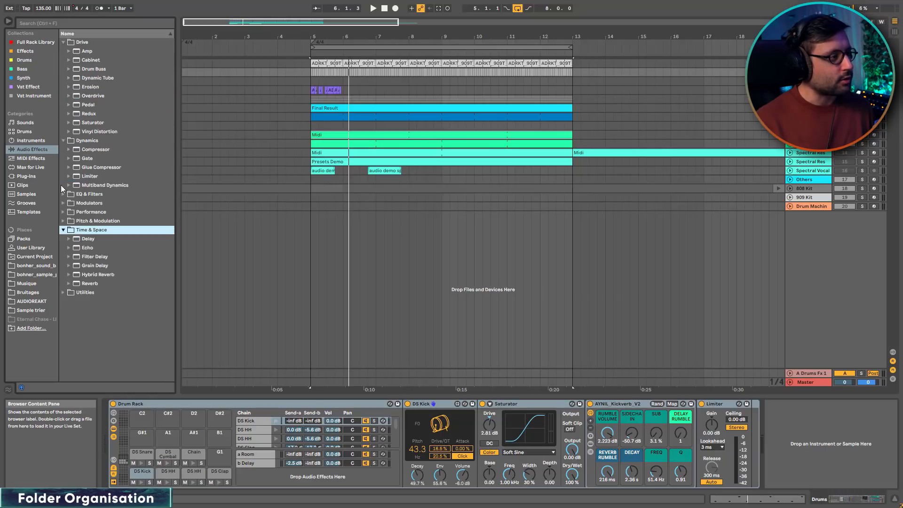
click(63, 194)
click(63, 239)
click(63, 274)
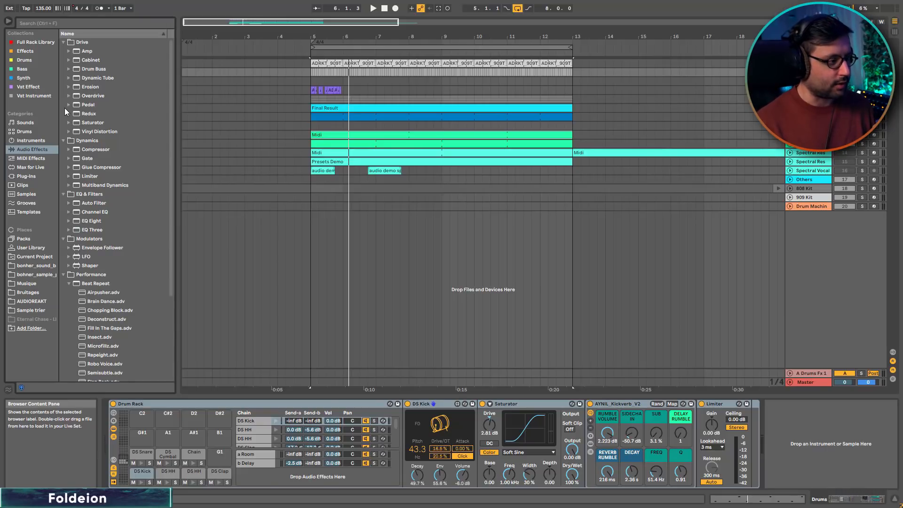
click(80, 42)
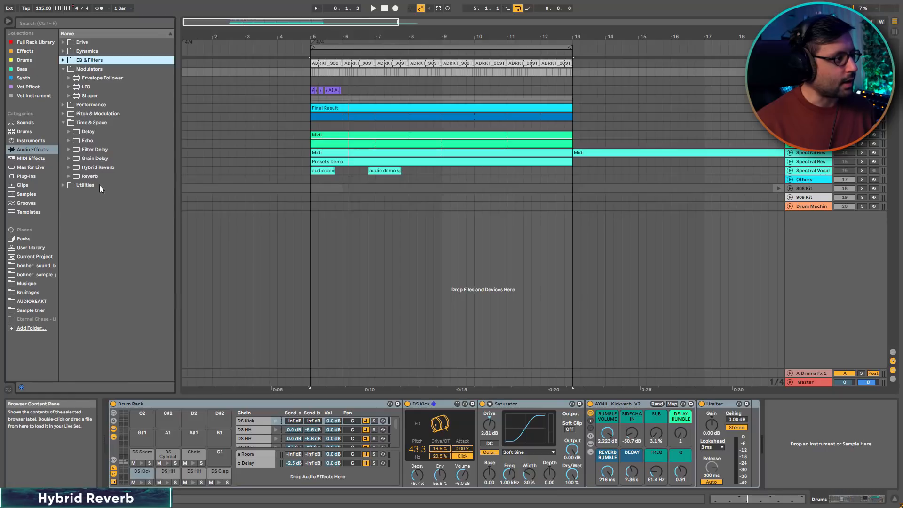
Step: Select Hybrid Reverb in the Time & Space folder, check the reverb's convolution IR choices and sweep its Blend during playback
click(89, 167)
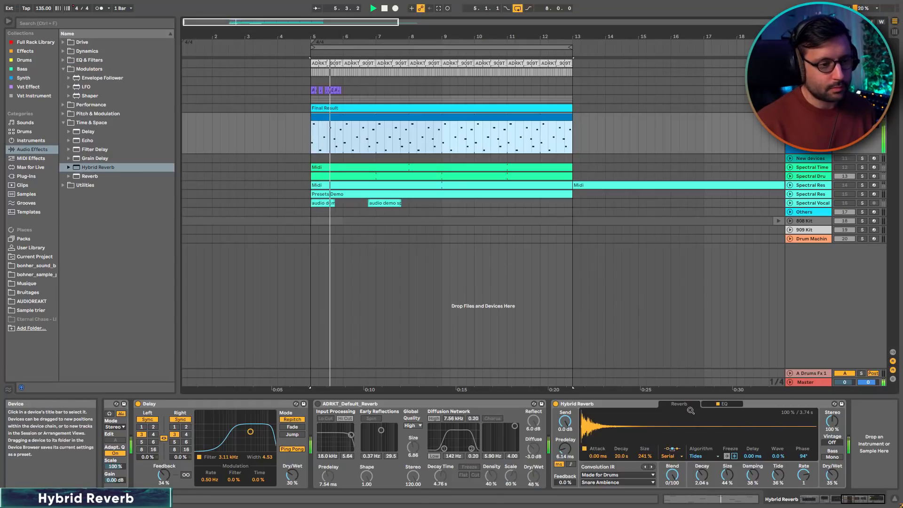
key(space)
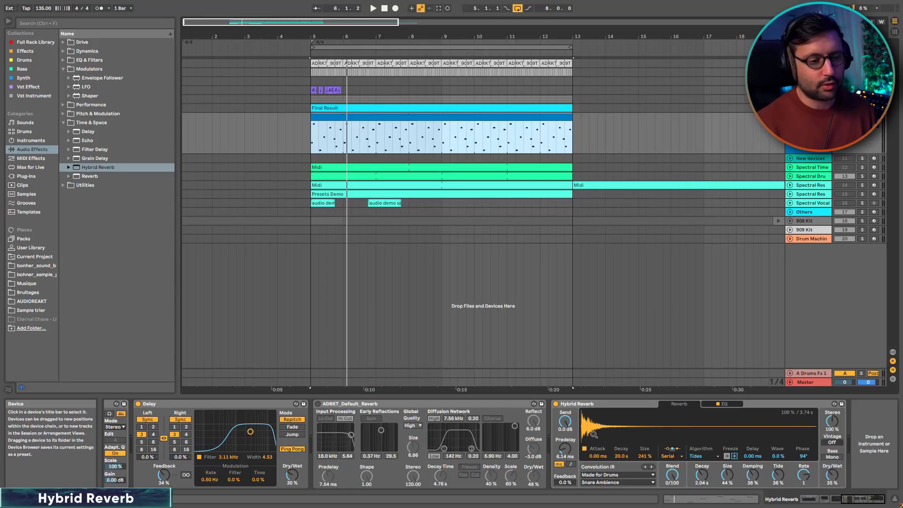
click(623, 475)
click(622, 475)
drag(672, 475, 672, 432)
key(space)
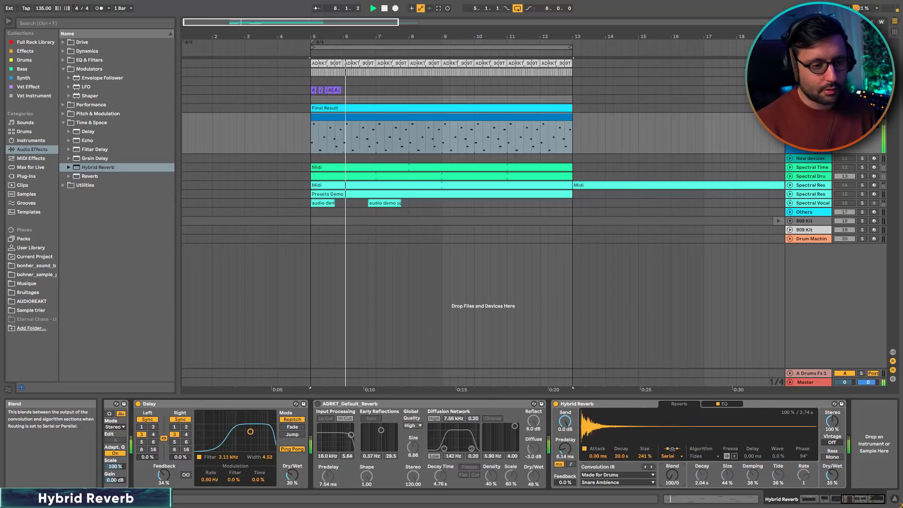
drag(672, 475, 673, 414)
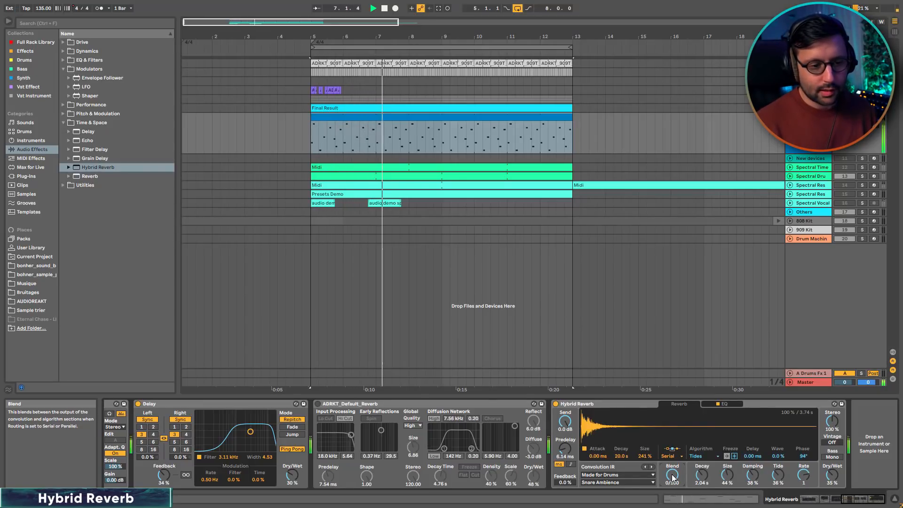
Step: Switch the Hybrid Reverb algorithm to Dark Hall with the track playing
click(707, 456)
key(space)
click(701, 420)
Step: Hot-swap the Hybrid Reverb through the presets AYNIL_Medium, AYNIL_Prism and AYNIL_Shimmer, ending on AYNIL_Tides
click(834, 405)
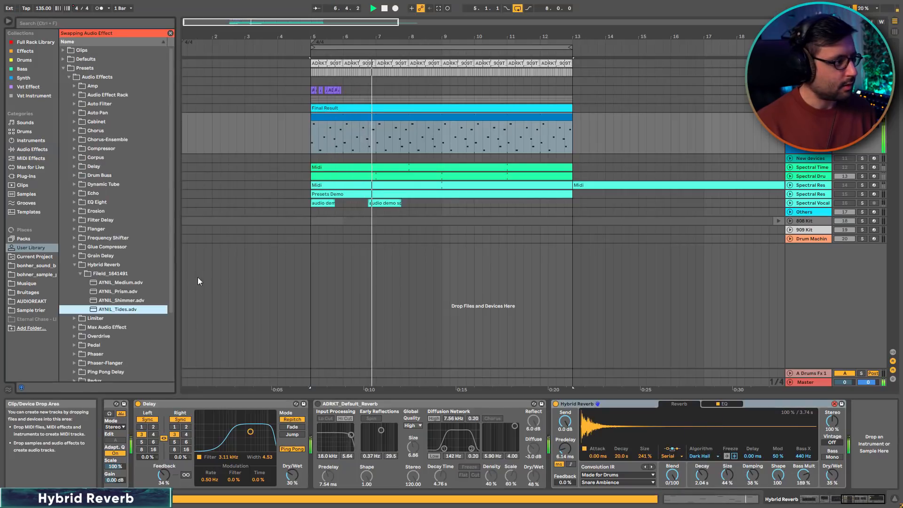
click(121, 283)
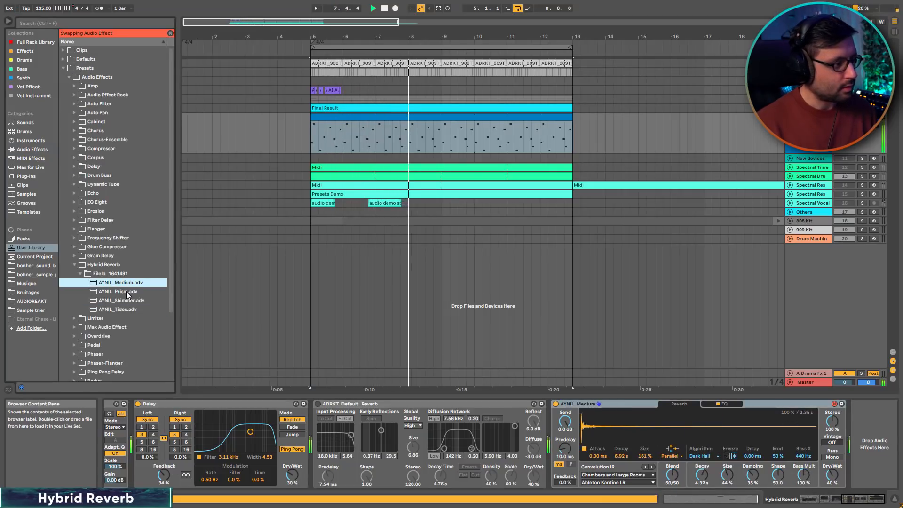
click(126, 291)
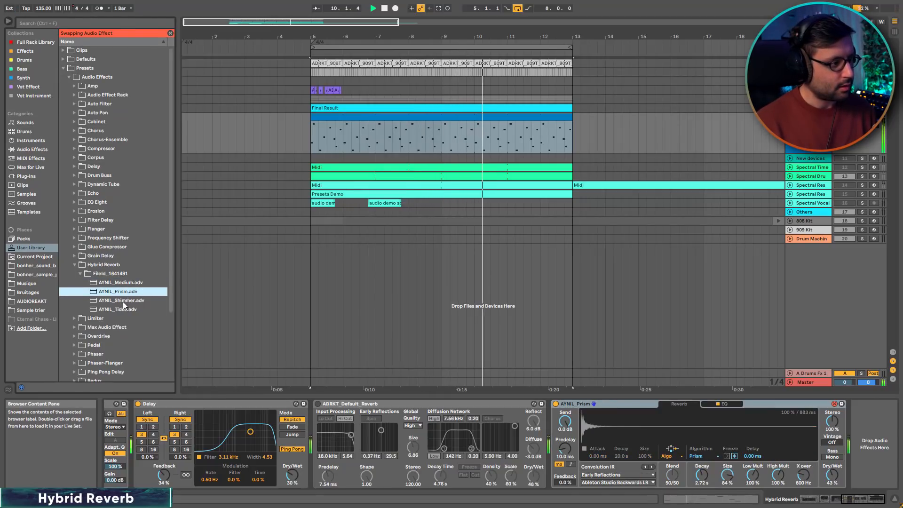
click(123, 302)
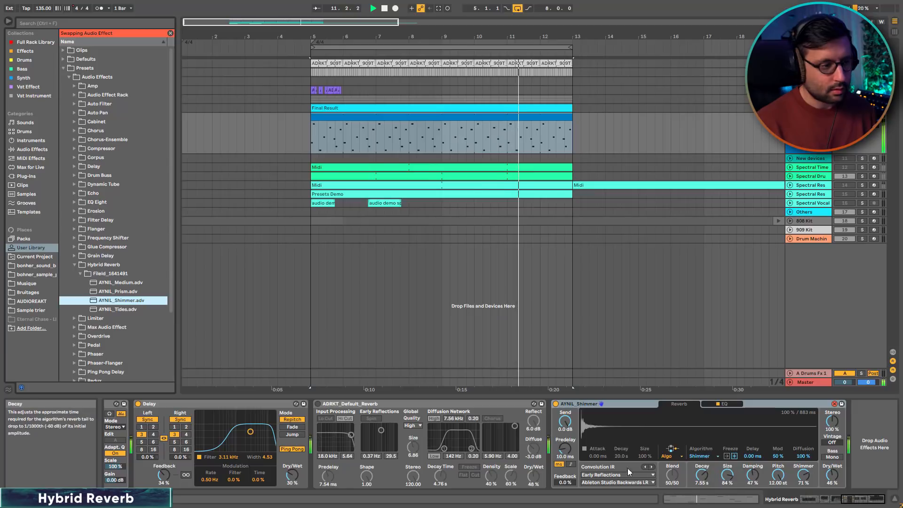
click(120, 312)
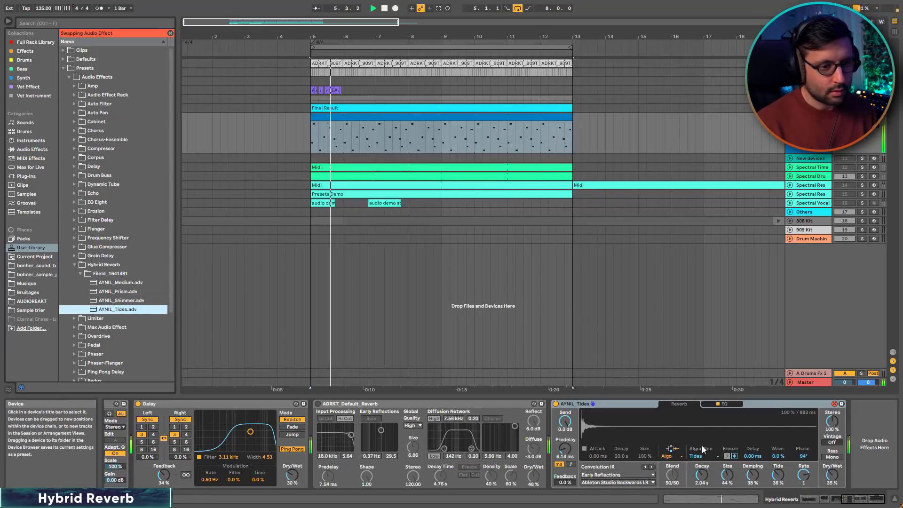
click(835, 404)
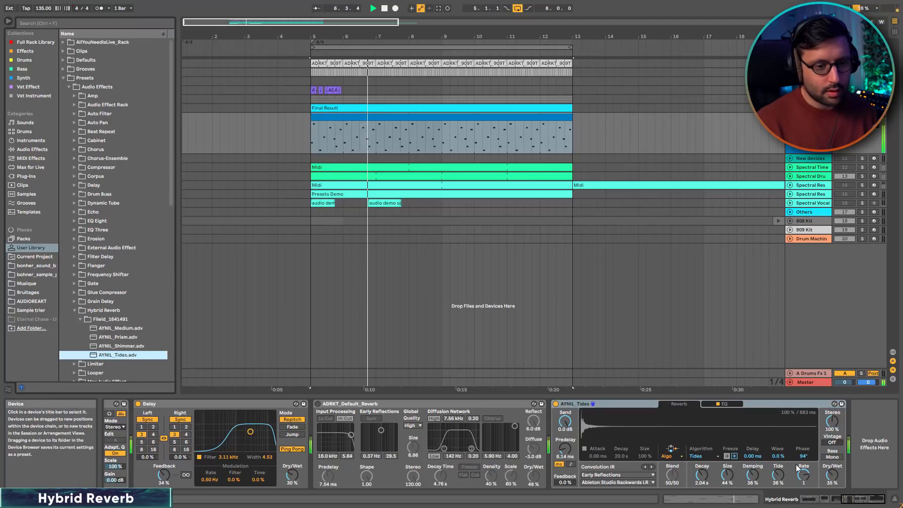
Step: Examine the Hybrid Reverb's available algorithms and its EQ page, returning to the Reverb page
click(701, 457)
click(703, 458)
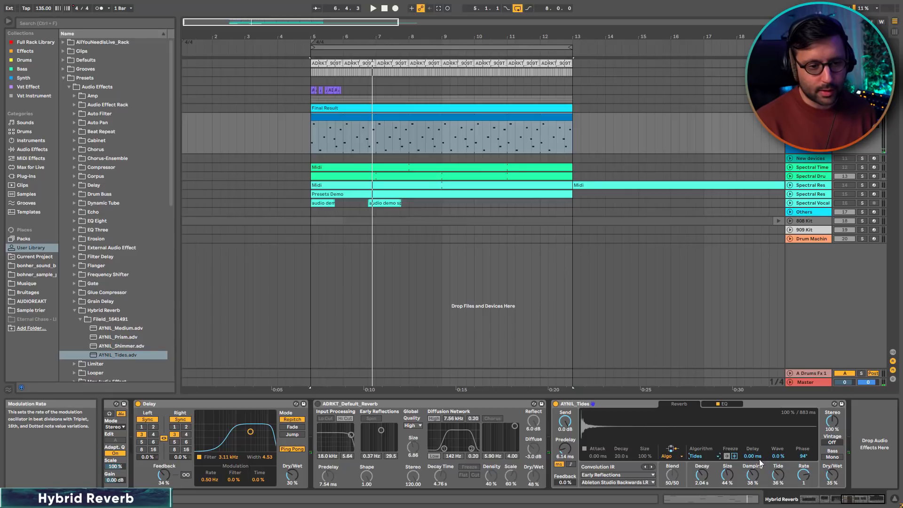
click(700, 457)
click(700, 458)
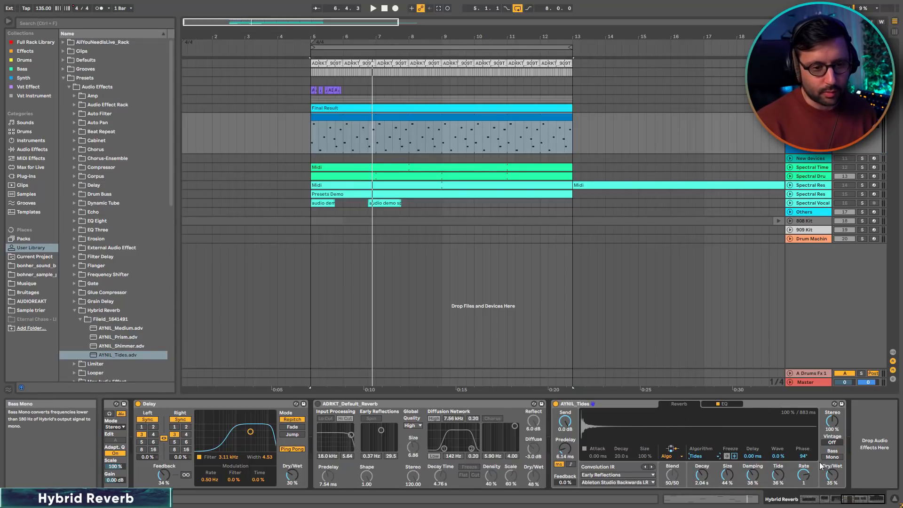
click(723, 404)
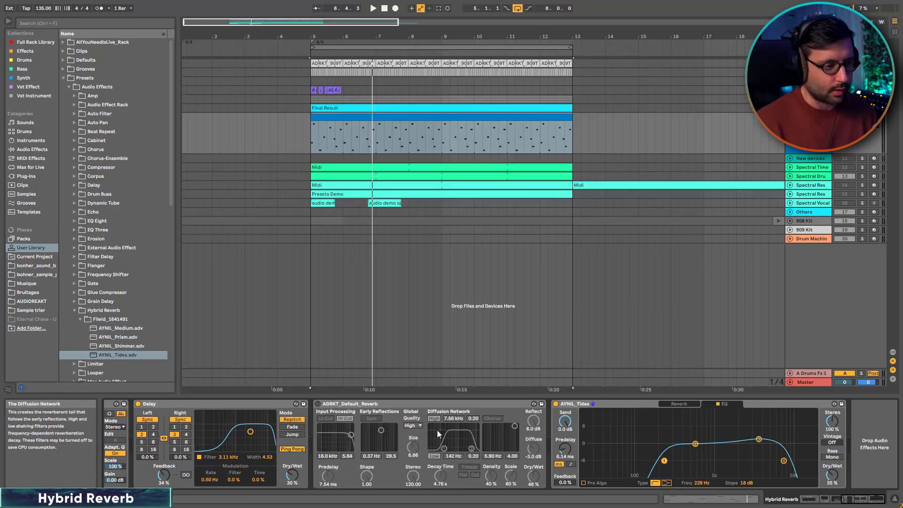
click(678, 404)
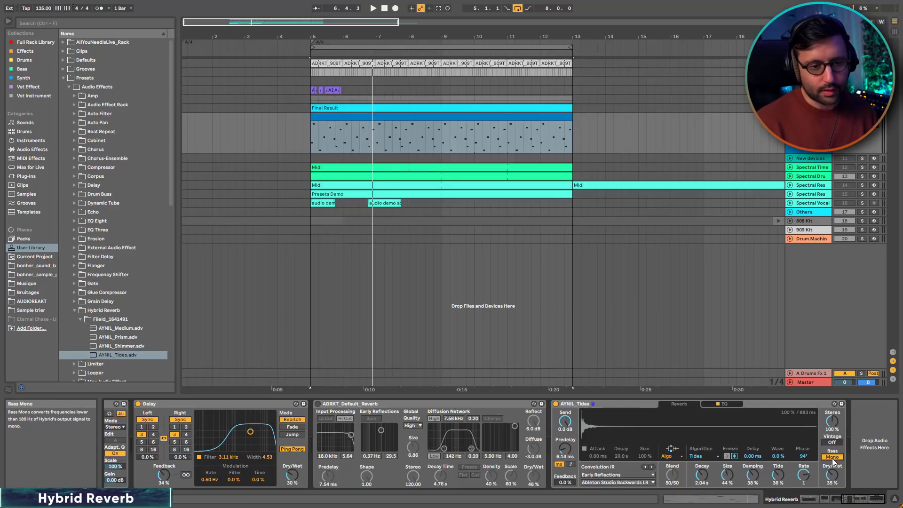
Step: Try the reverb's Vintage setting at Old, restore it to Off and switch the predelay to beat-synced time
click(831, 443)
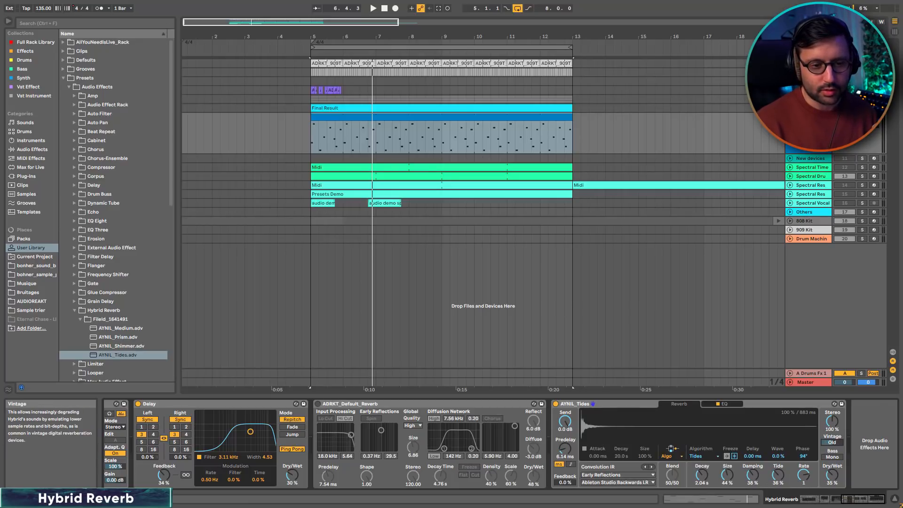
drag(831, 443, 831, 459)
key(space)
key(space)
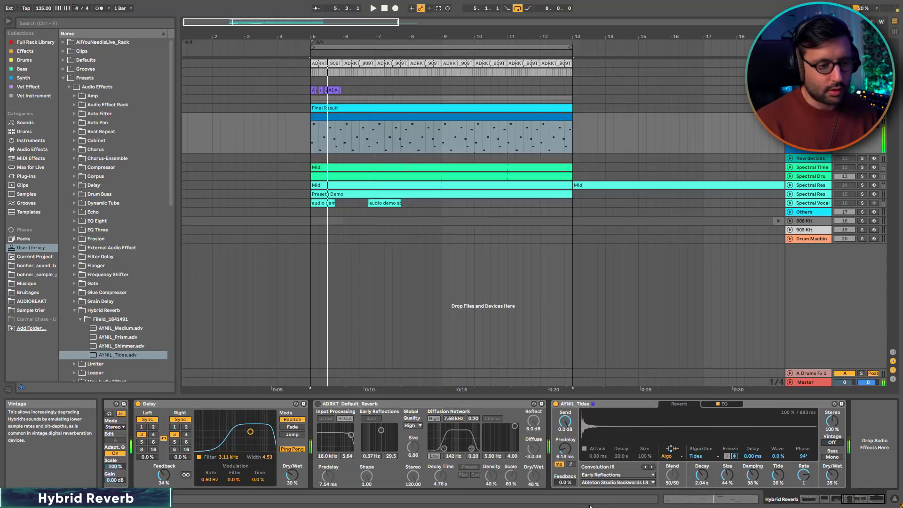
click(572, 464)
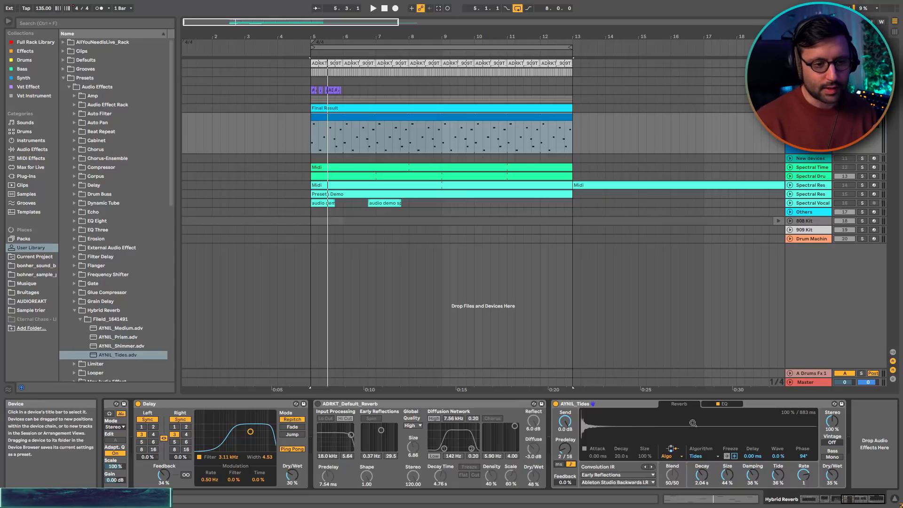
Step: Activate and solo the New devices track and turn on its Chorus-Ensemble effect
click(835, 162)
click(863, 159)
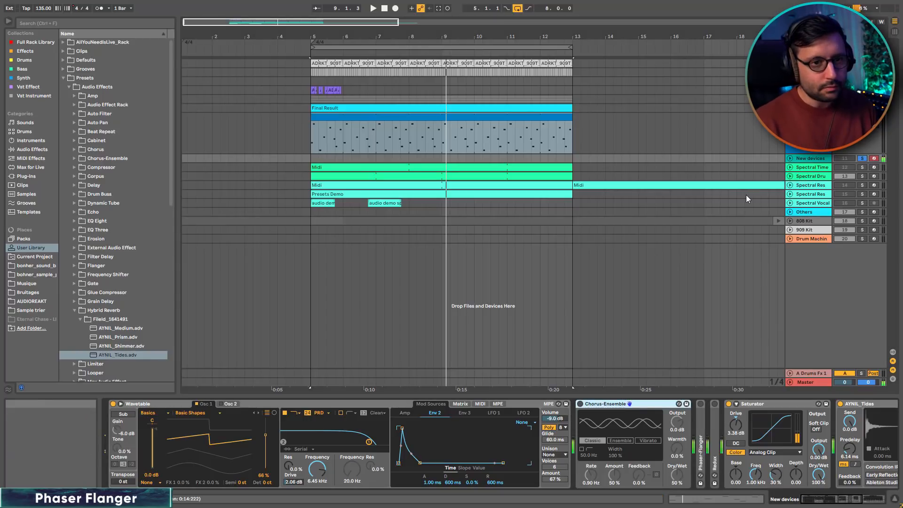
click(582, 404)
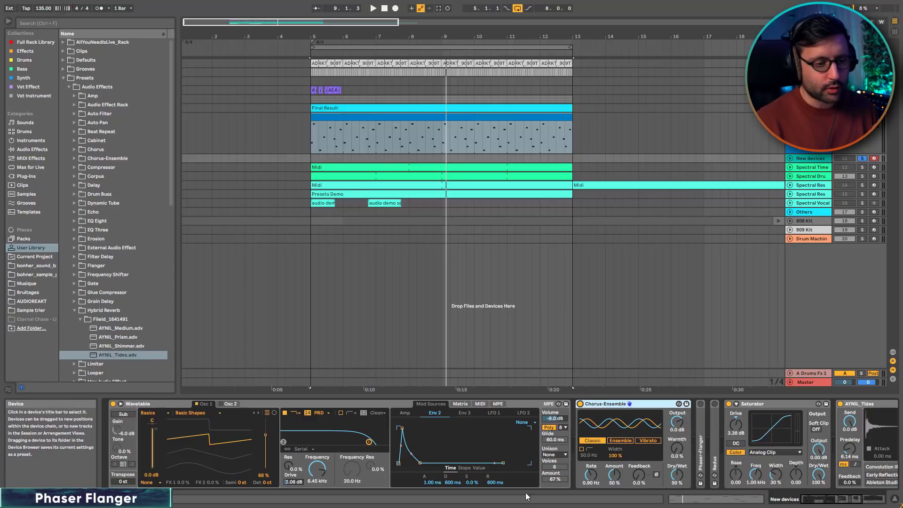
Step: Switch Chorus-Ensemble to Ensemble mode with 3.96 Hz rate, 61% amount, 65% feedback, 200% width and 93% dry/wet
drag(676, 484, 677, 505)
drag(591, 479, 614, 490)
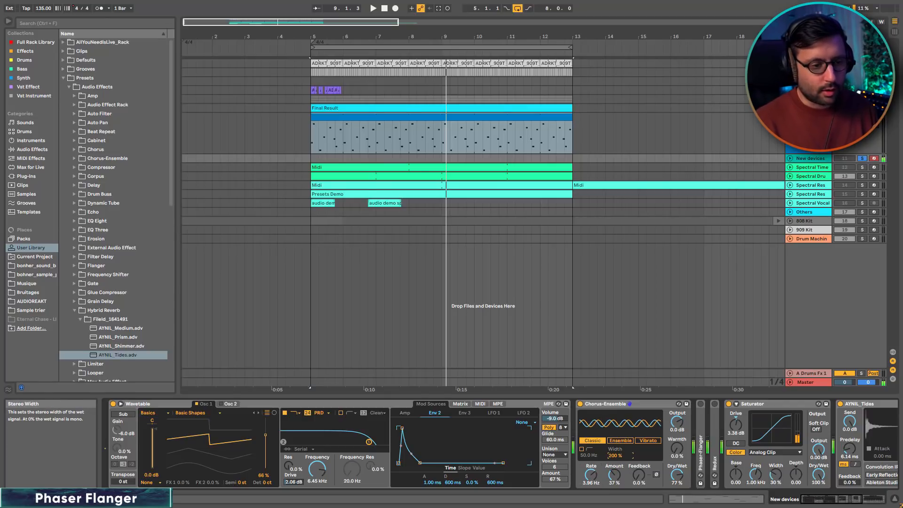
click(619, 440)
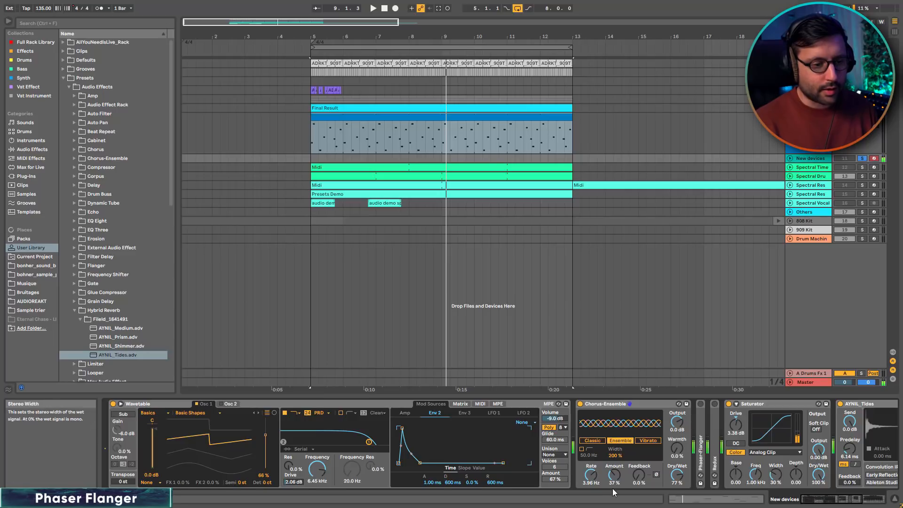
mouse_move(611, 478)
mouse_down()
mouse_move(611, 465)
mouse_move(612, 475)
mouse_up()
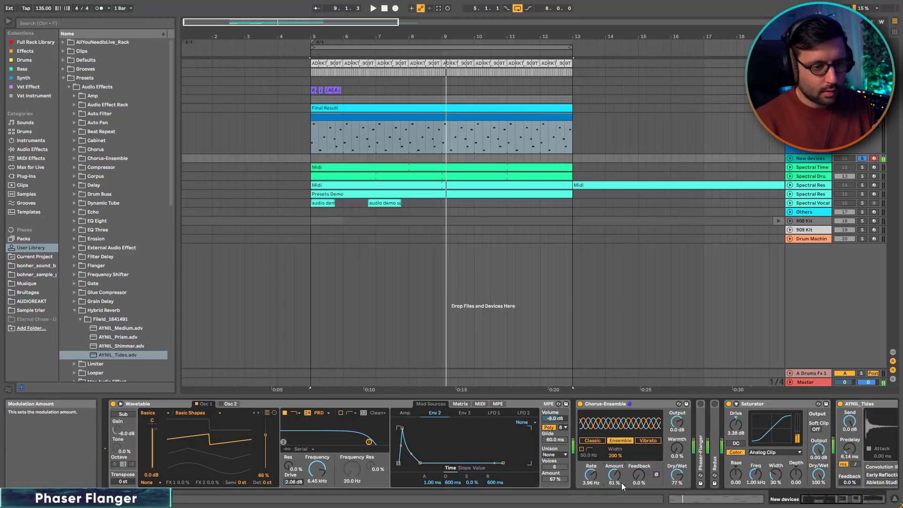
drag(681, 480, 636, 468)
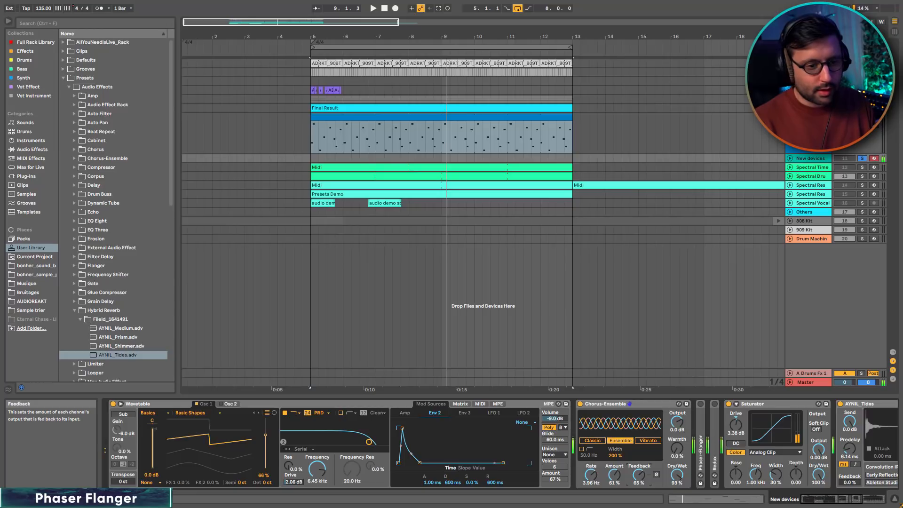
Step: Switch Chorus-Ensemble to Vibrato mode with a 180° offset, 1.16 Hz rate and 18% amount
click(646, 440)
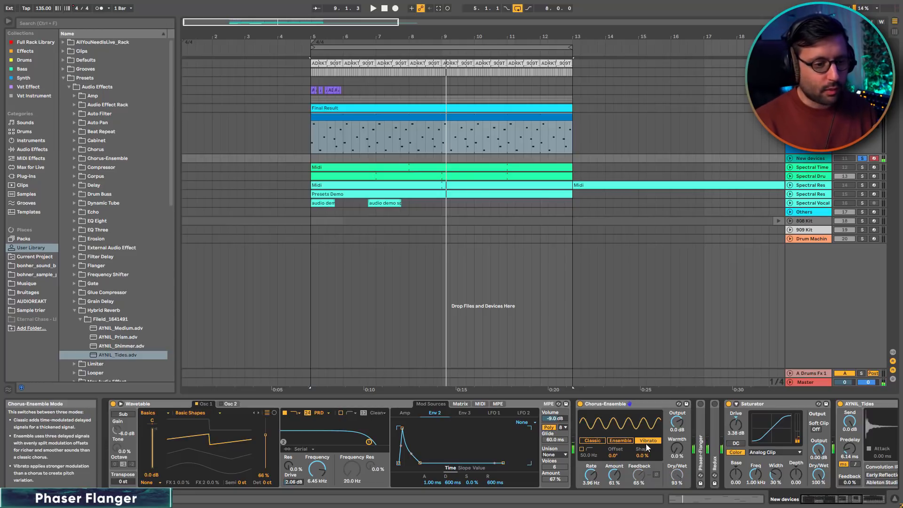
drag(600, 480, 614, 494)
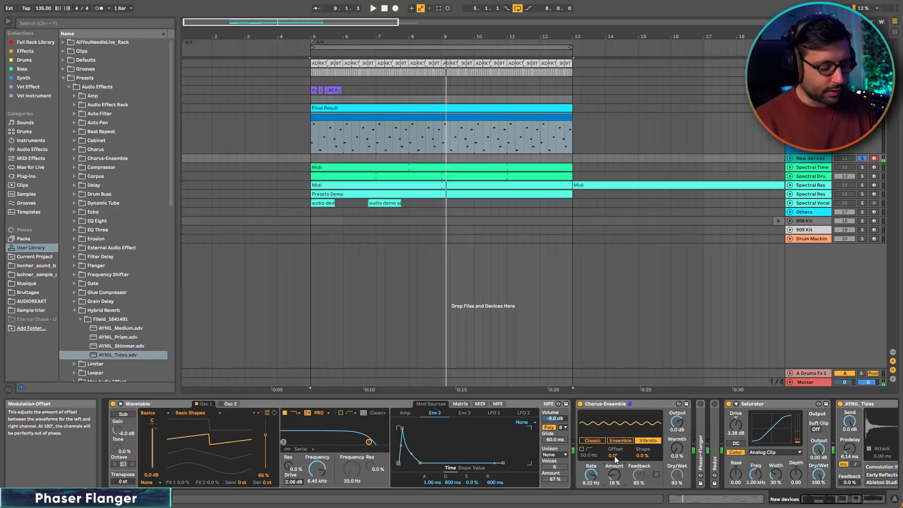
drag(613, 456, 613, 423)
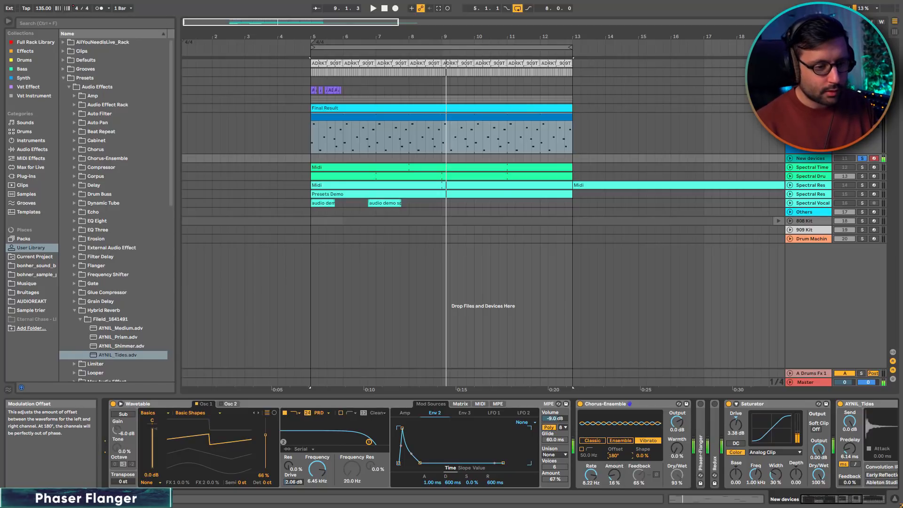
drag(593, 475, 594, 447)
drag(614, 477, 615, 483)
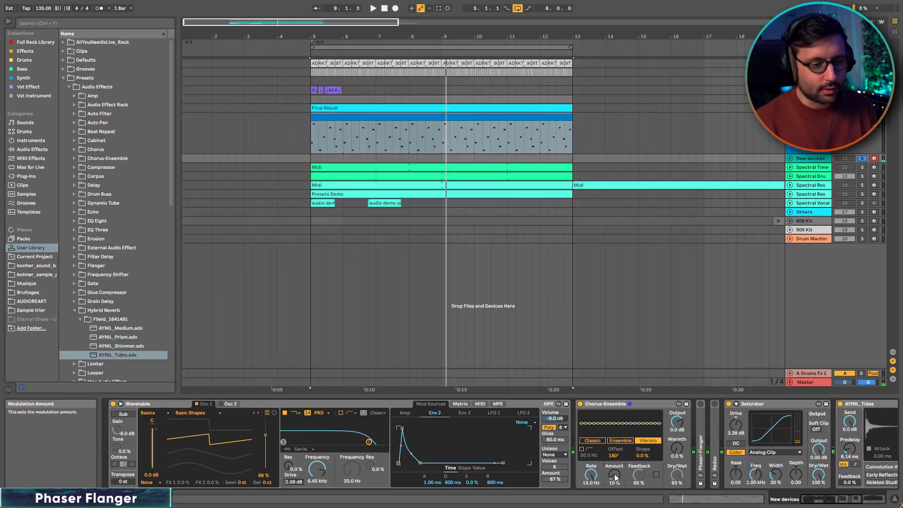
drag(591, 475, 591, 489)
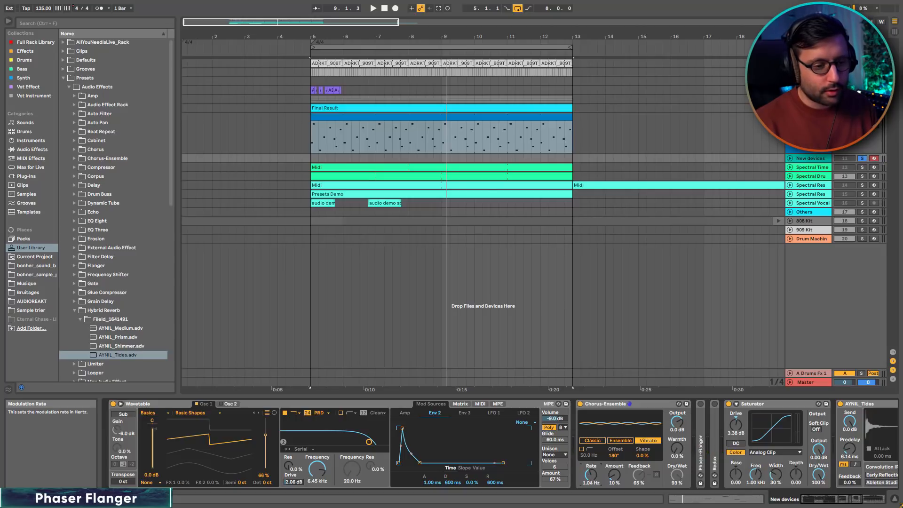
drag(592, 476, 608, 466)
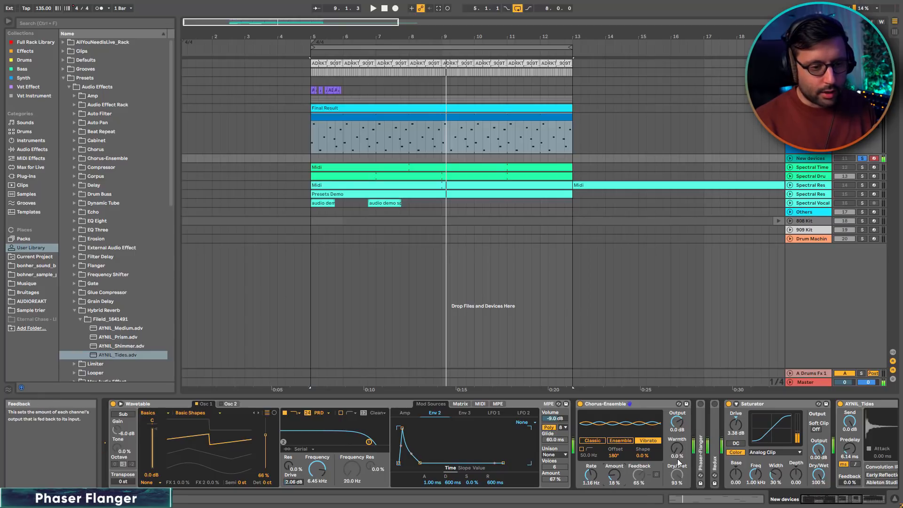
Step: Raise the Chorus-Ensemble warmth to 32% and compare the sound with the effect bypassed
drag(676, 449, 677, 446)
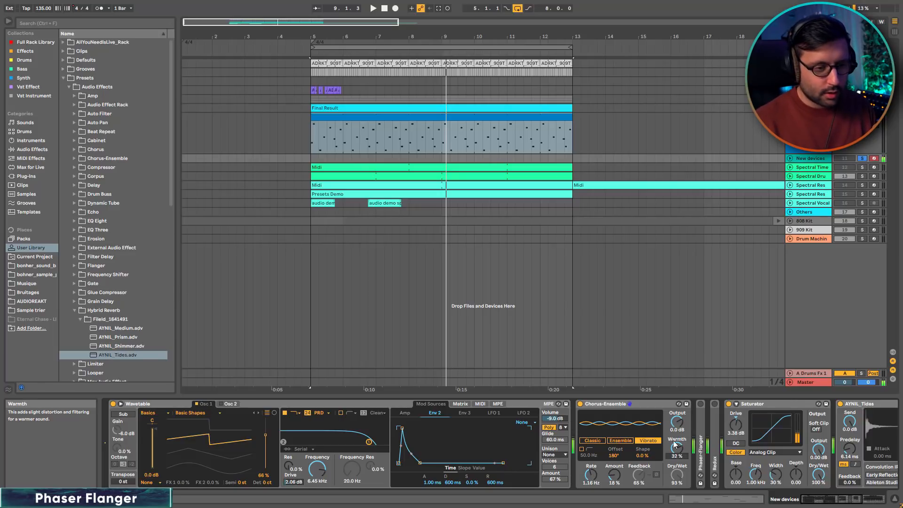
click(580, 404)
click(580, 404)
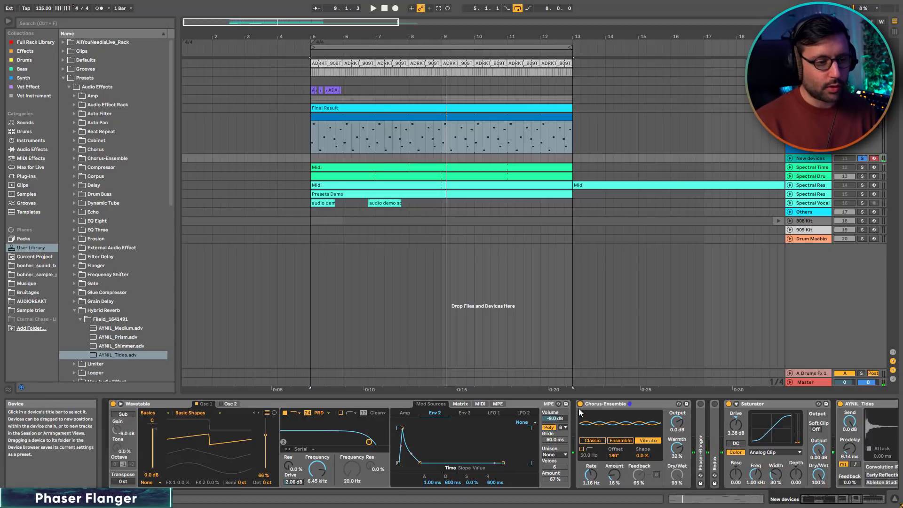
Step: Collapse Chorus-Ensemble, then unfold the Phaser-Flanger device and turn it on
double_click(583, 405)
double_click(594, 404)
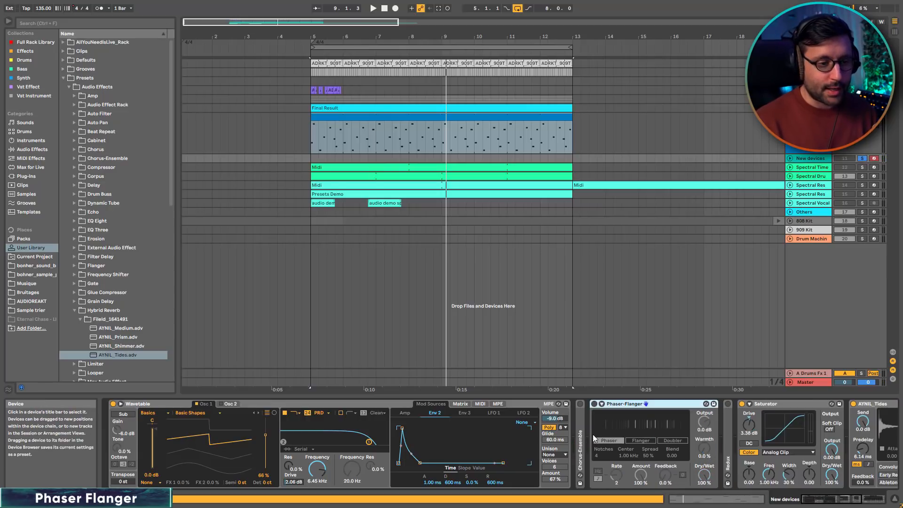
click(595, 404)
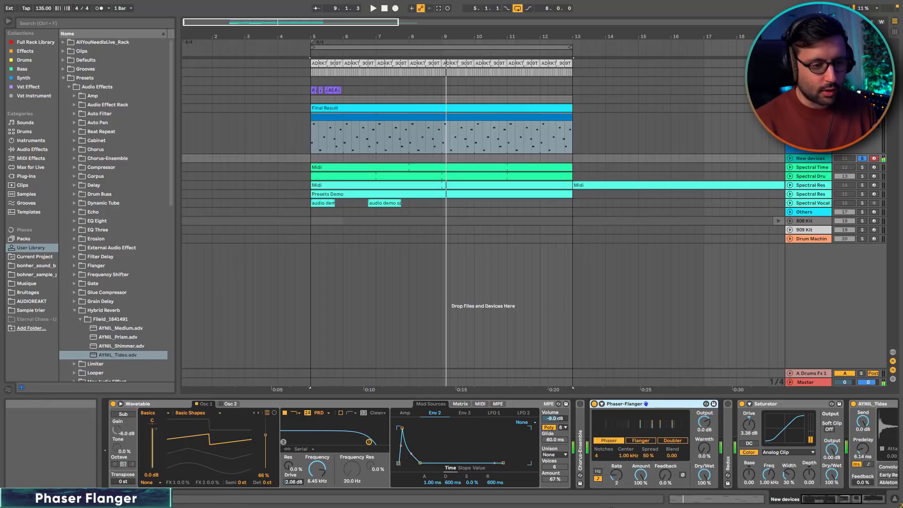
Step: Try the Phaser-Flanger in Flanger mode, return it to Phaser mode and open its preset hot-swap browser
click(640, 440)
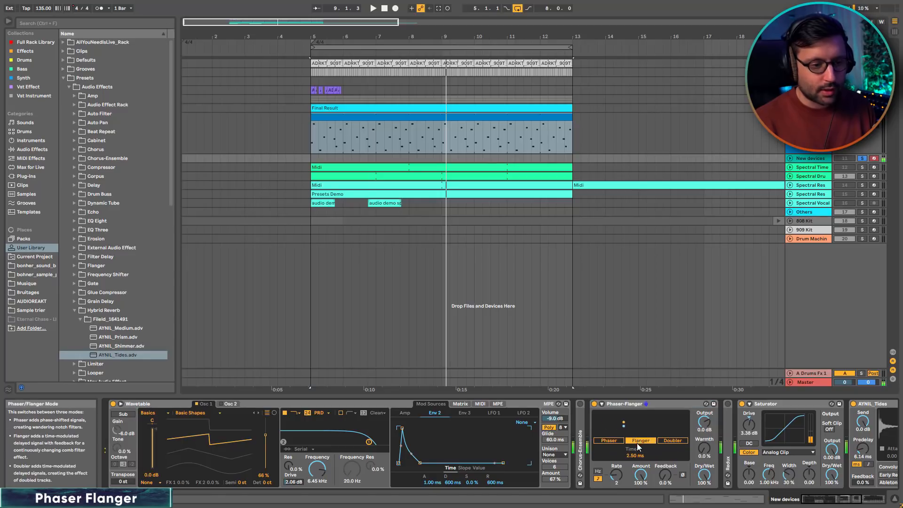
click(608, 439)
click(705, 404)
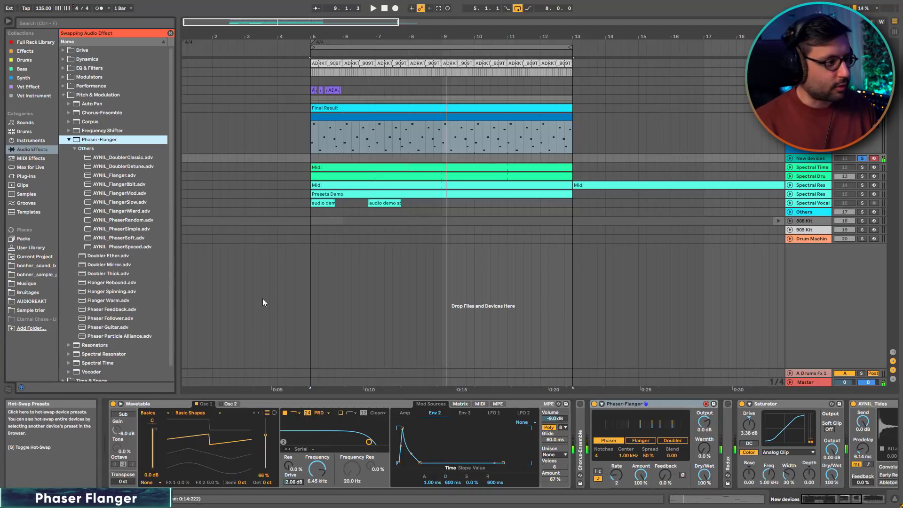
Step: Try the Phaser-Flanger presets AYNIL_DoublerClassic, AYNIL_DoublerDetune, AYNIL_Flanger, AYNIL_Flanger8bit and AYNIL_FlangerMod in turn
double_click(115, 160)
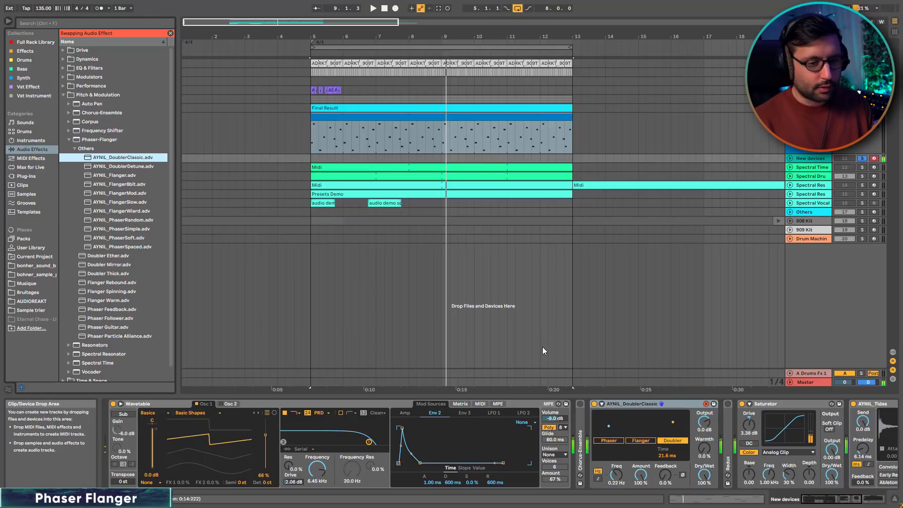
key(Down)
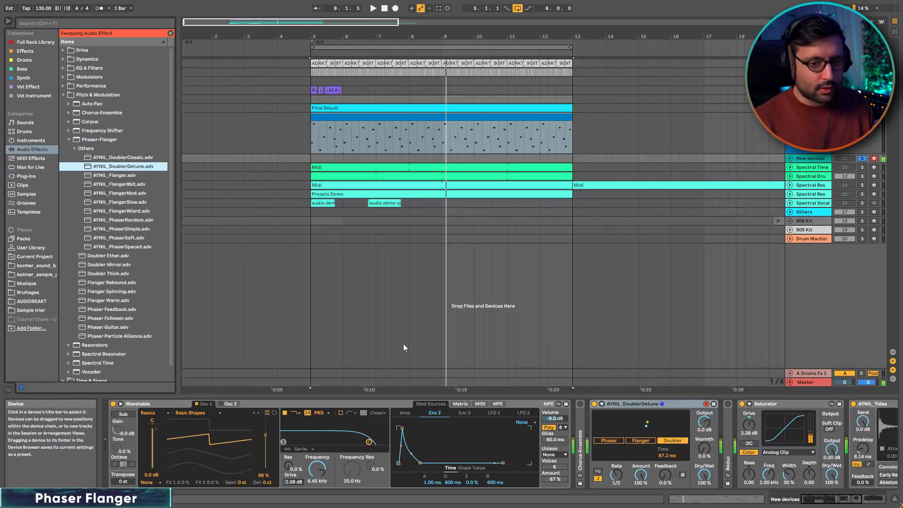
key(Down)
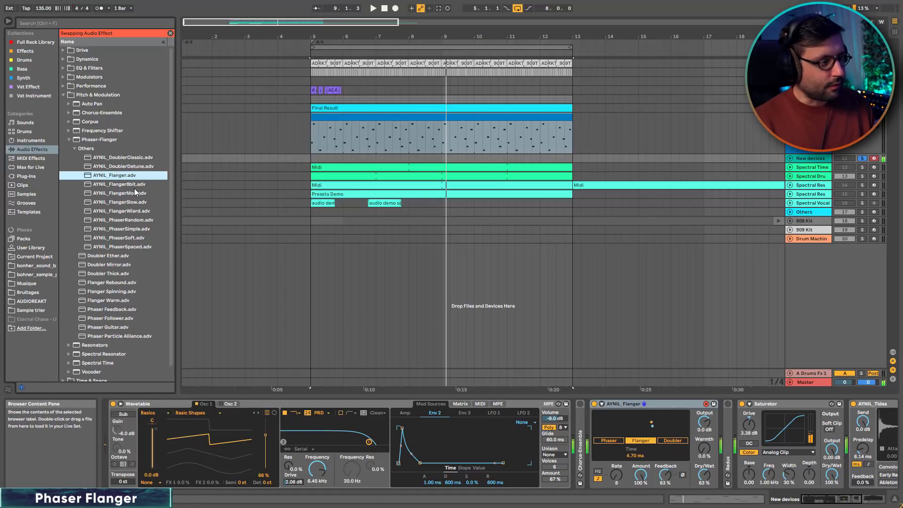
key(Down)
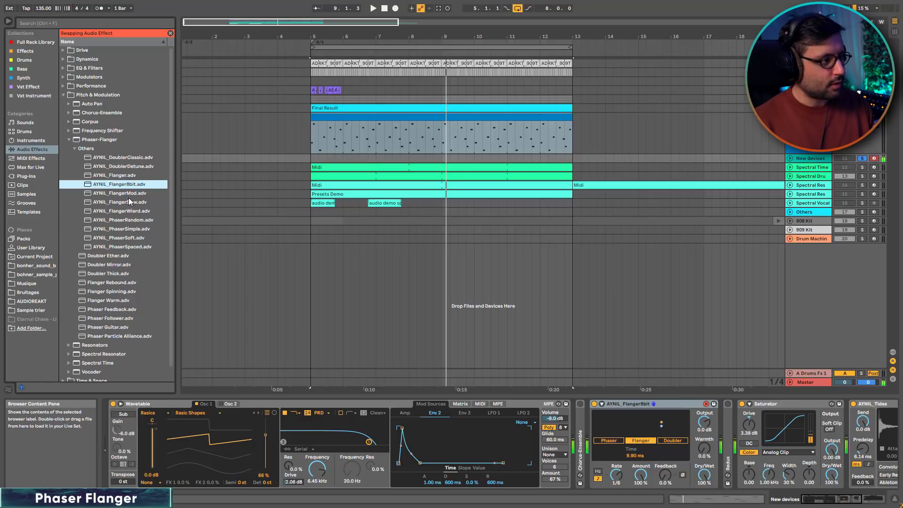
key(Down)
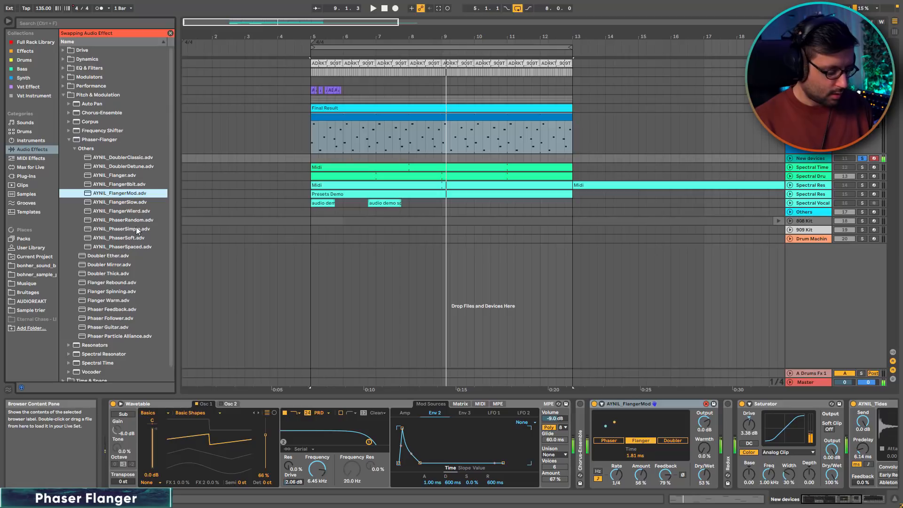
Step: Audition AYNIL_FlangerSlow, AYNIL_FlangerWierd and the PhaserRandom, PhaserSimple and PhaserSoft presets, ending with AYNIL_PhaserSpaced loaded
click(139, 203)
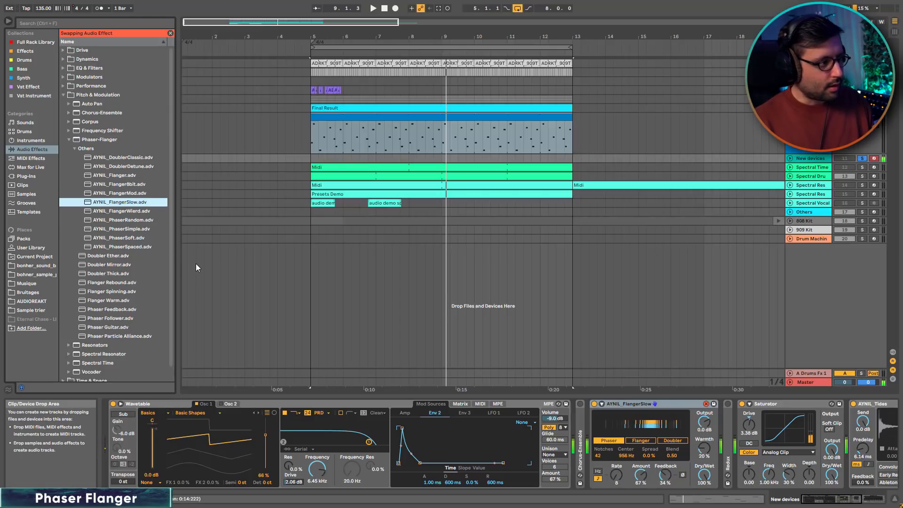
click(143, 212)
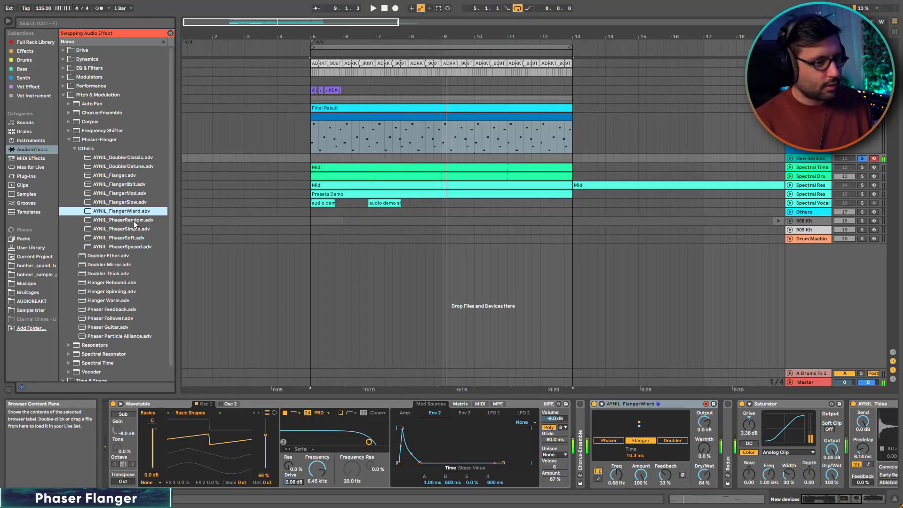
click(133, 221)
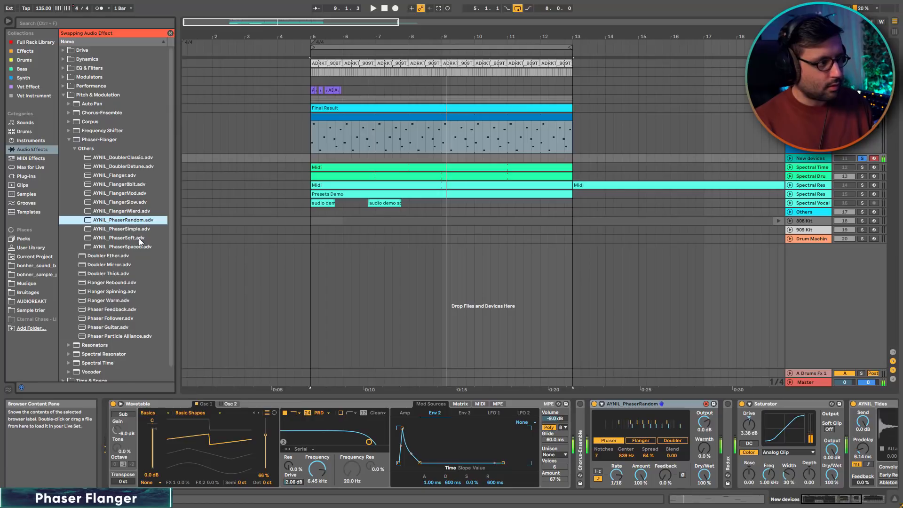
click(130, 230)
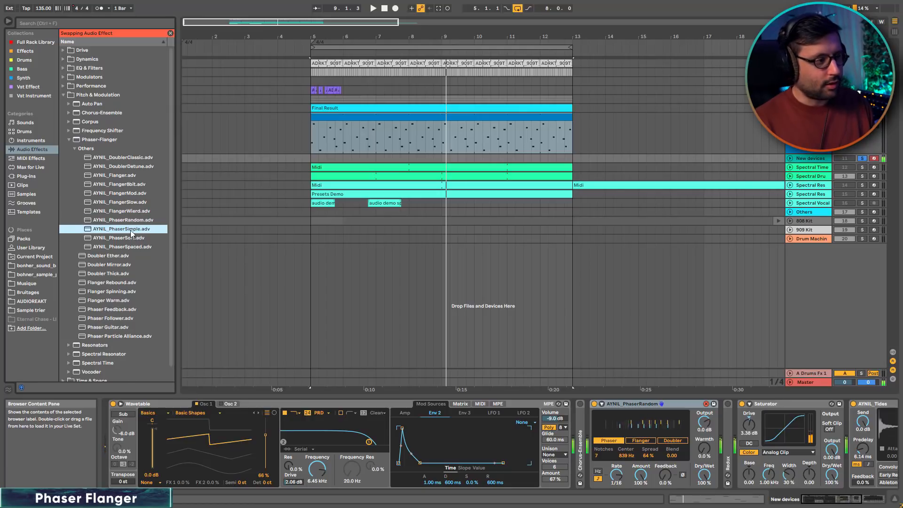
click(129, 238)
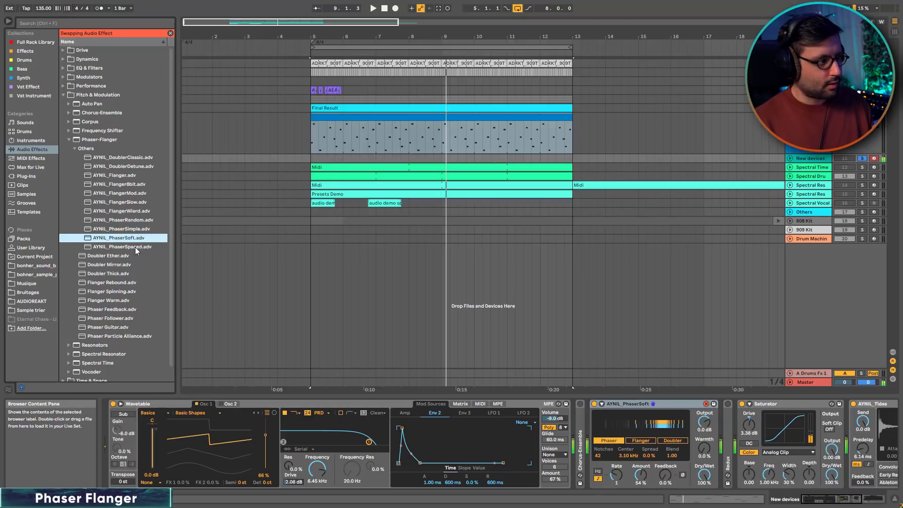
click(134, 246)
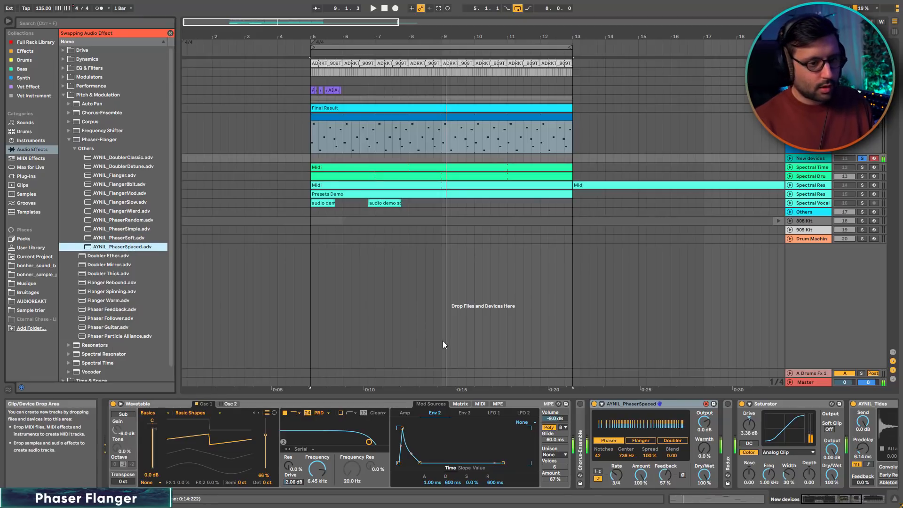
Step: Expand the Phaser-Flanger's LFO and envelope settings, set Duty Cycle to -6.3 % and leave preset hot-swapping
click(602, 404)
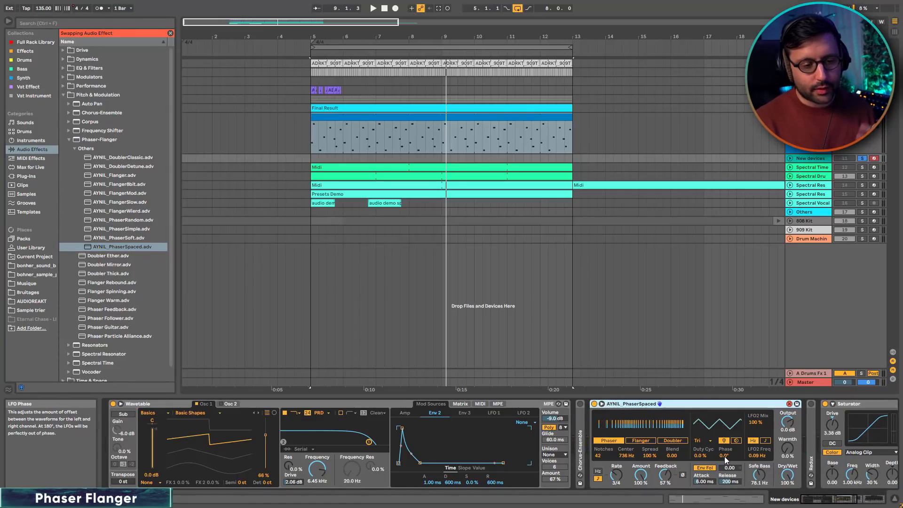
mouse_move(704, 456)
mouse_down()
mouse_move(704, 443)
mouse_move(704, 458)
mouse_up()
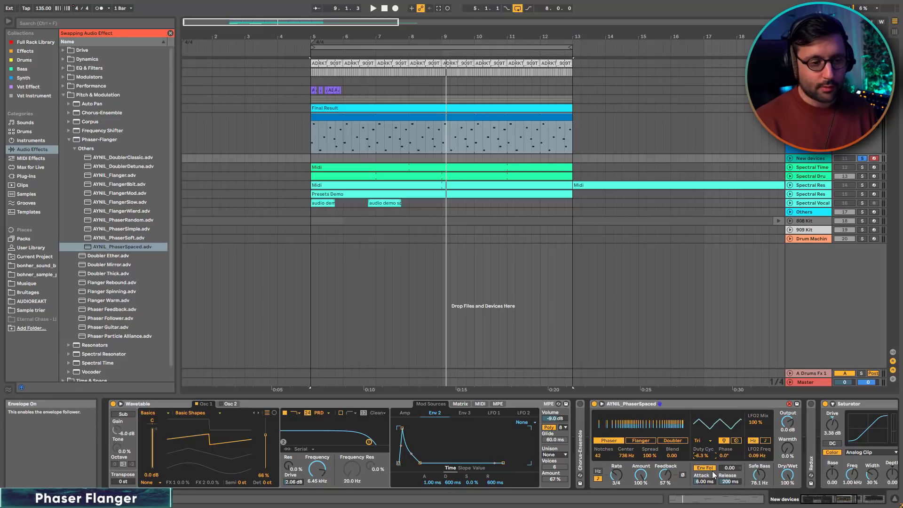
click(789, 405)
Step: Collapse and turn off the AYNIL_PhaserSpaced device, then unfold Redux and turn it on
click(631, 405)
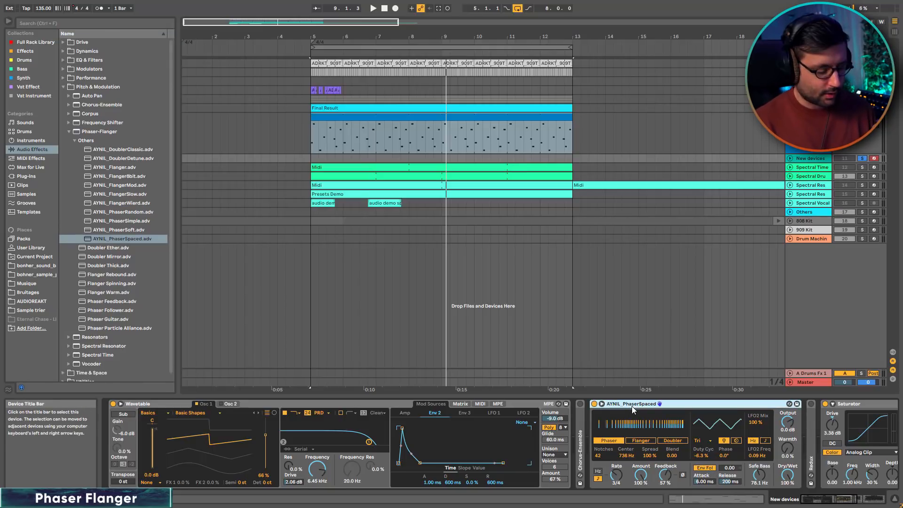
click(602, 404)
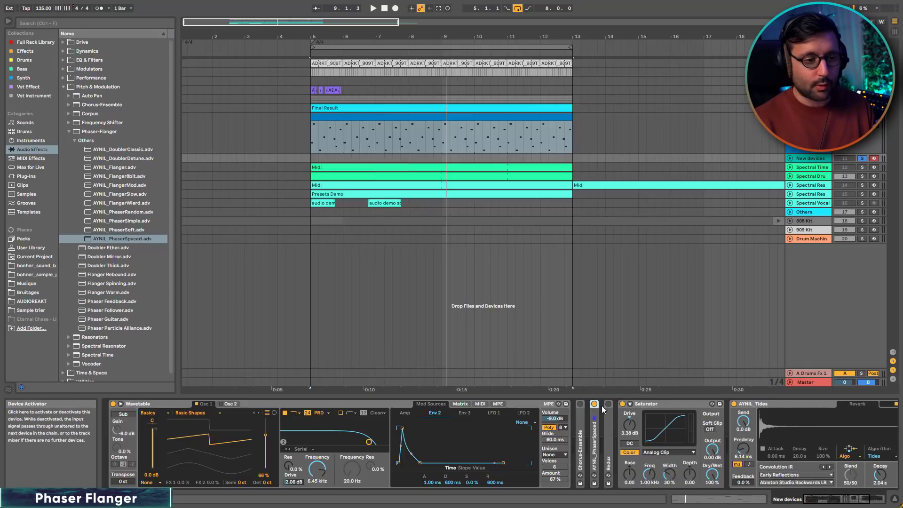
double_click(605, 432)
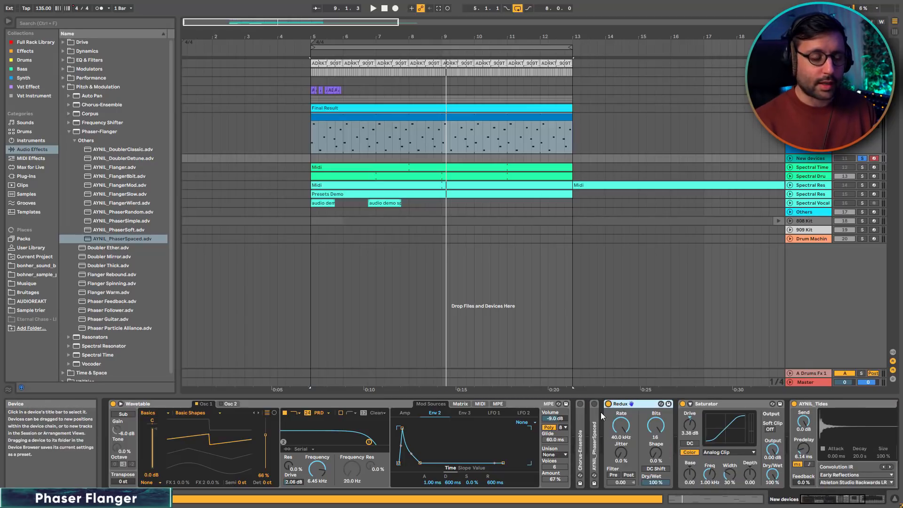
Step: Set Redux to a 10.4 kHz rate, 67 % jitter and 4 bits, with Dry/Wet at 50 %
drag(621, 426, 621, 444)
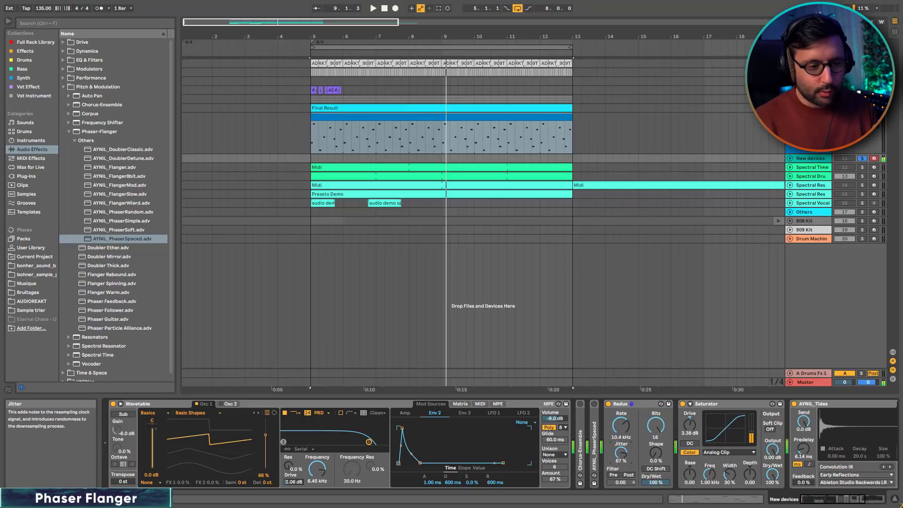
drag(656, 482, 655, 506)
drag(656, 425, 656, 444)
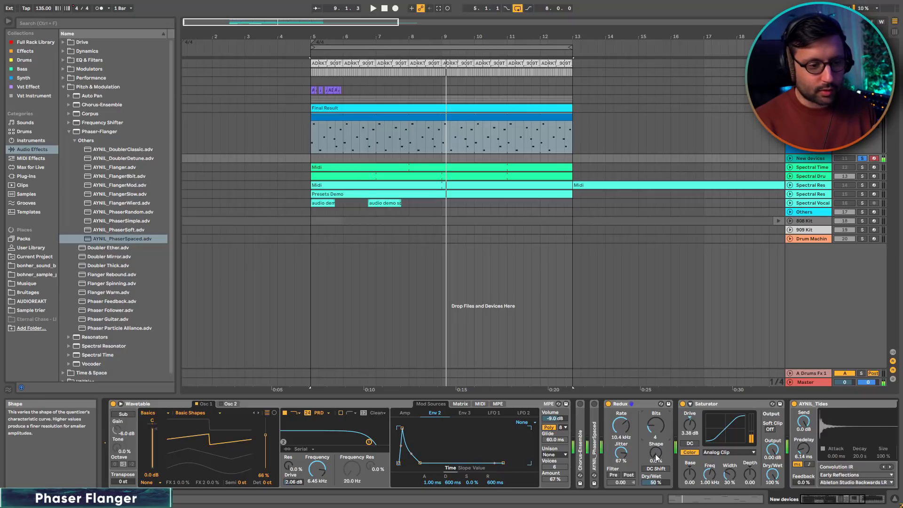
Step: Set Redux Shape to 75 % and Dry/Wet to 66 % with DC Shift on, and compare the sound with Redux bypassed
drag(656, 453, 656, 442)
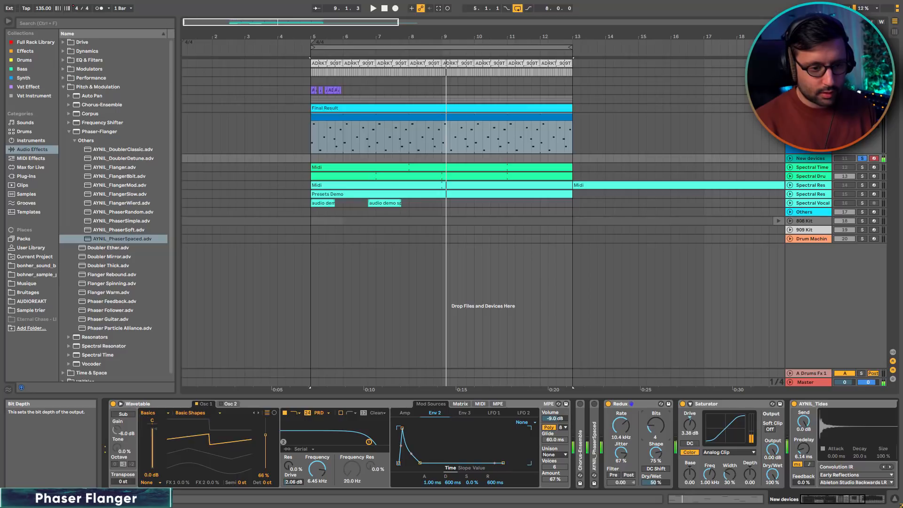
drag(654, 482, 654, 476)
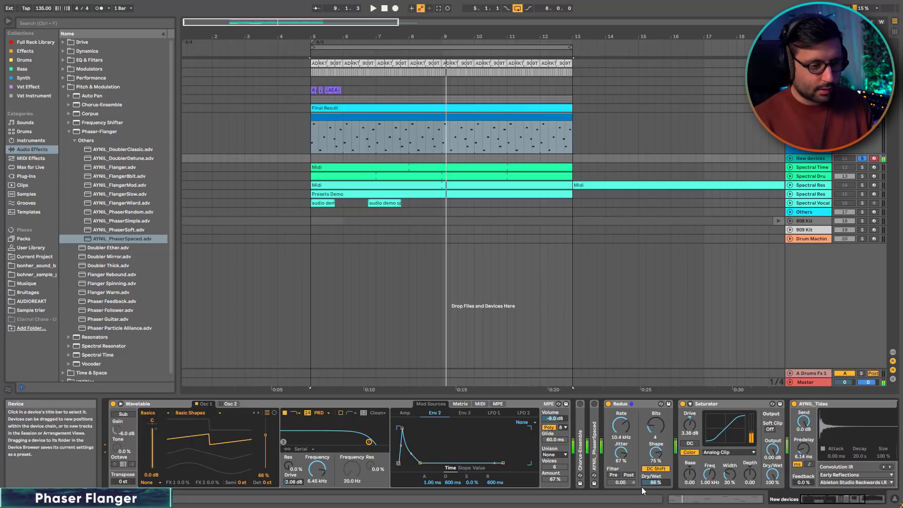
click(608, 404)
click(608, 405)
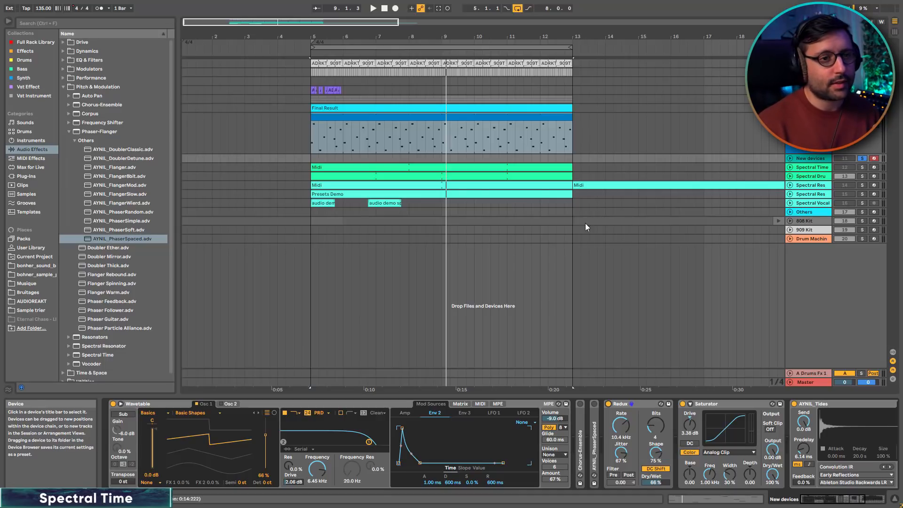
Step: On the Spectral Time track, set the Spectral Time delay to 16th mode at 1 sixteenth, with 42 % feedback and 100 % stereo
click(823, 169)
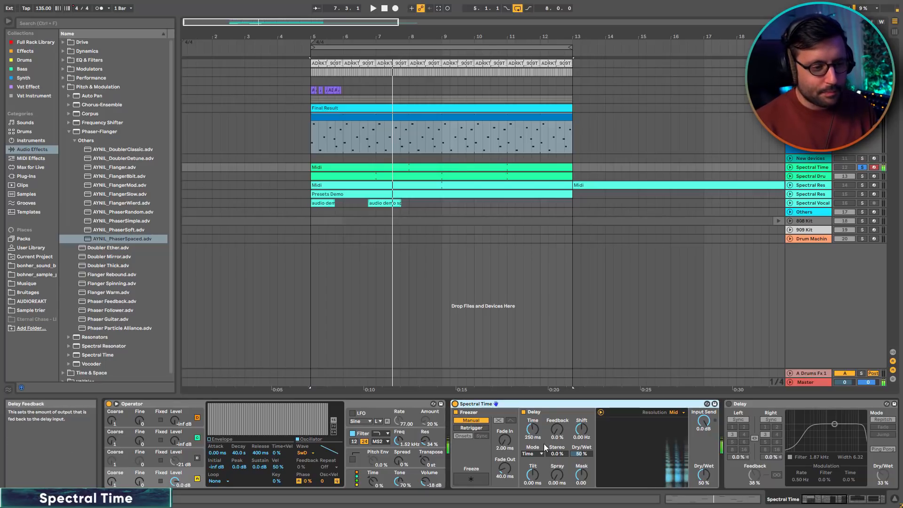
click(537, 454)
click(538, 433)
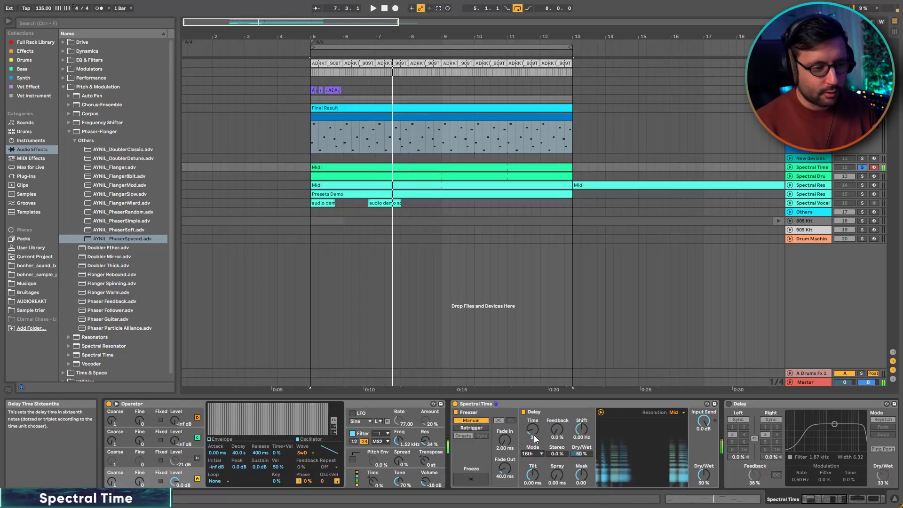
drag(557, 429, 557, 409)
drag(556, 453, 556, 407)
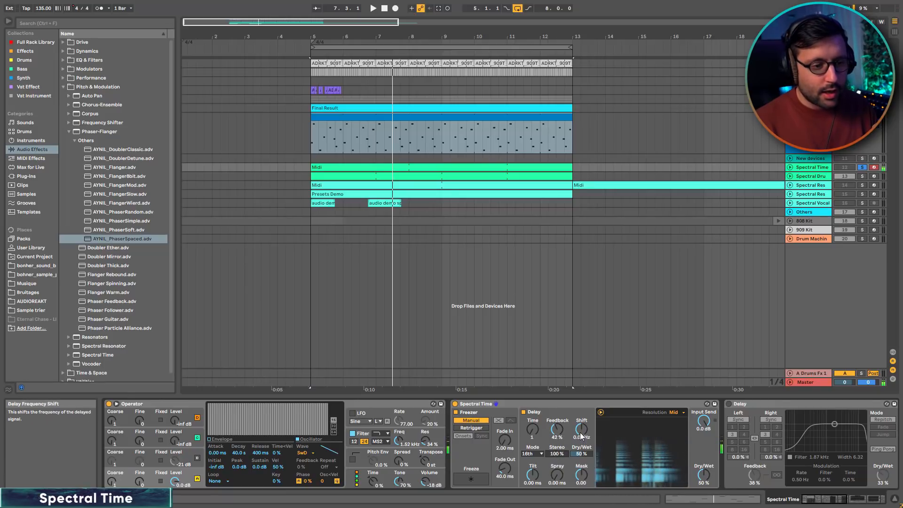
Step: Set the Spectral Time delay's feedback to 56 %, tilt to -179 ms, spray to 110 ms and mask to 0.63, and raise the frequency shift
drag(557, 437, 582, 422)
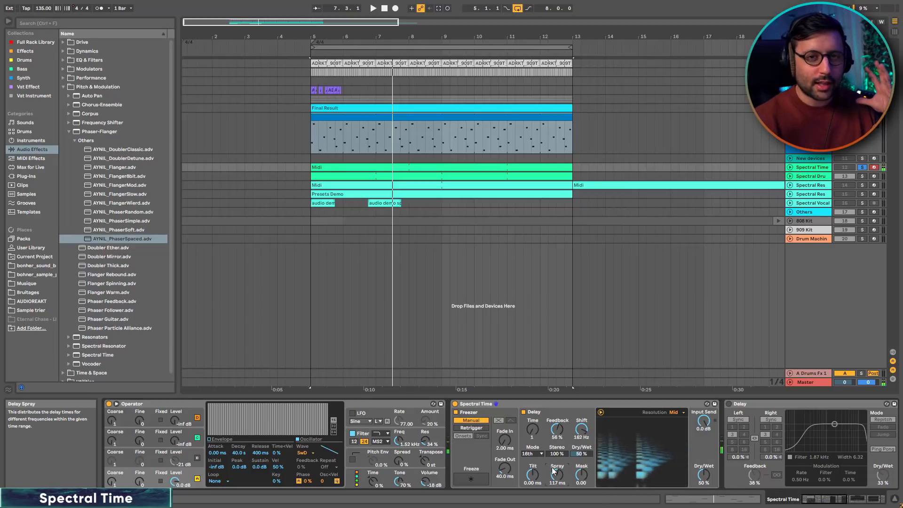
drag(552, 467, 552, 471)
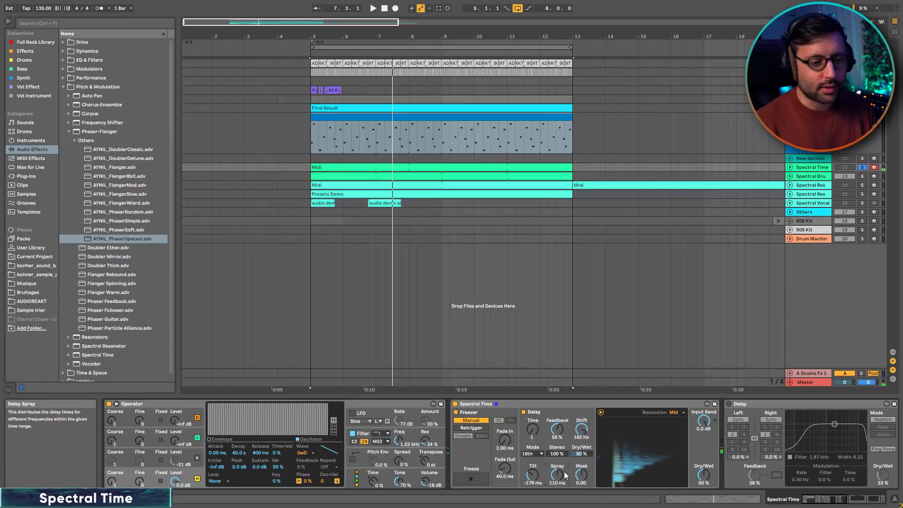
drag(583, 476, 583, 465)
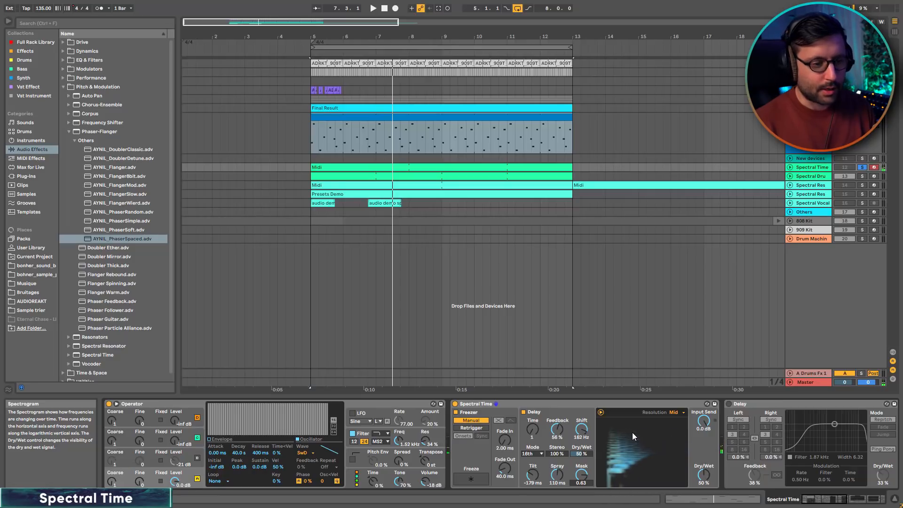
Step: Load the AYNIL_Blur preset in Spectral Time with the following Delay device turned on, and compare it with Spectral Time bypassed
click(707, 404)
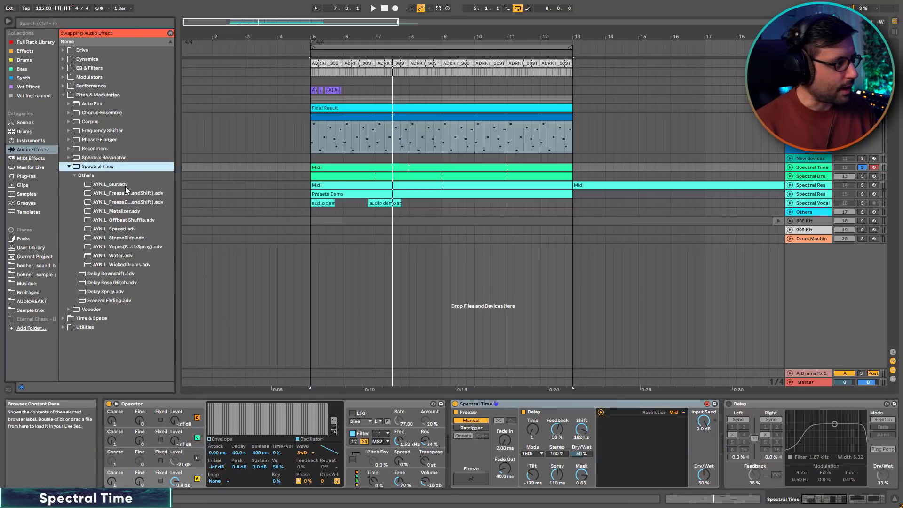
key(Down)
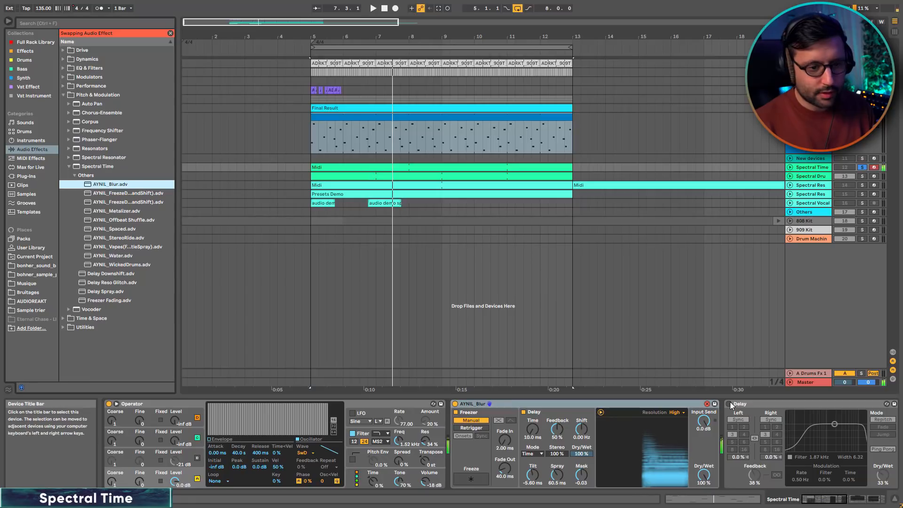
click(830, 500)
mouse_move(830, 500)
mouse_down()
mouse_move(838, 501)
mouse_move(824, 500)
mouse_up()
click(744, 404)
click(459, 404)
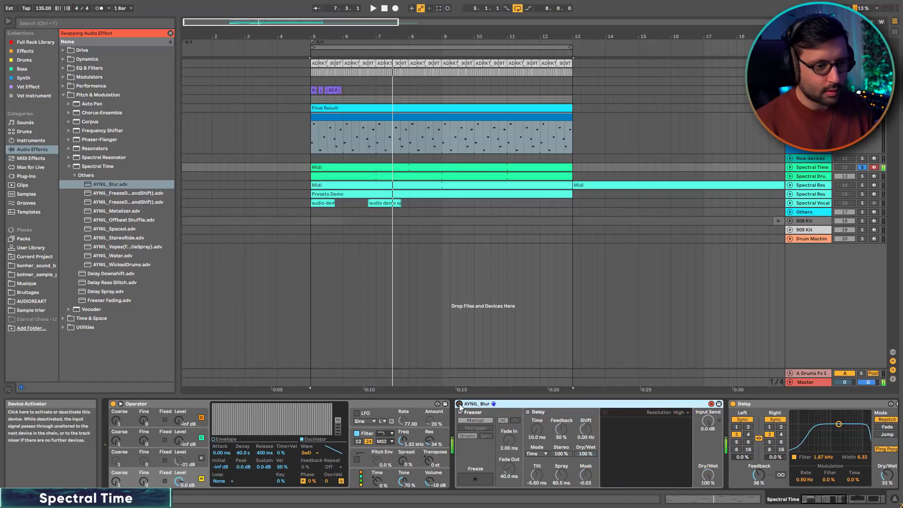
click(460, 404)
Step: Audition the second AYNIL_FreezeDelay preset and AYNIL_Offbeat Shuffle, then load AYNIL_Metalizer and compare it with Spectral Time bypassed
double_click(128, 202)
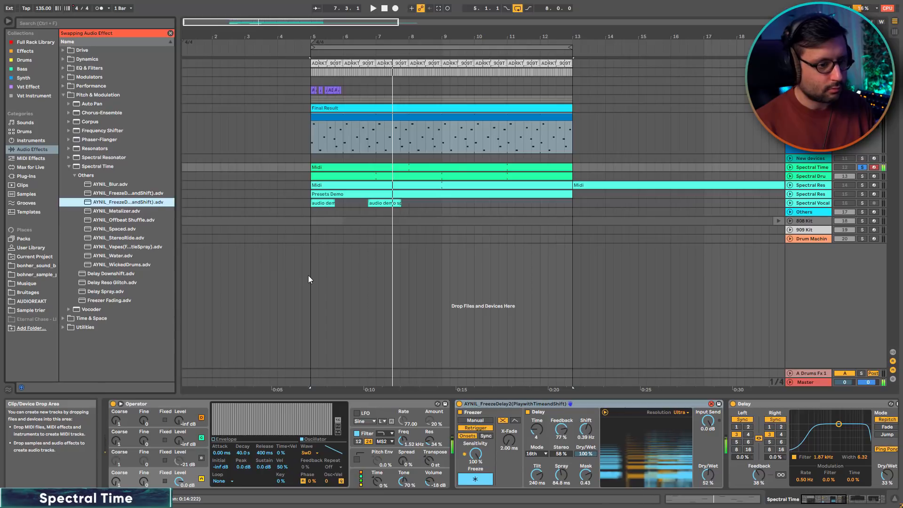
double_click(134, 218)
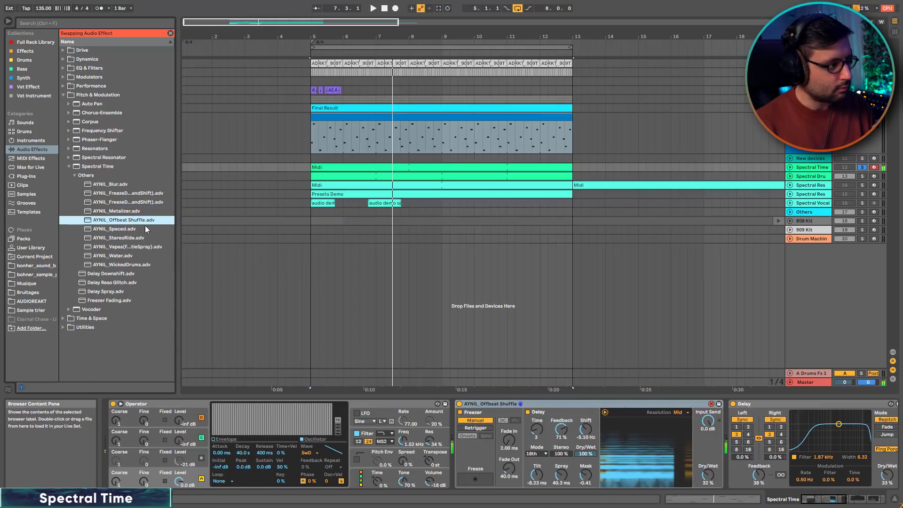
double_click(139, 212)
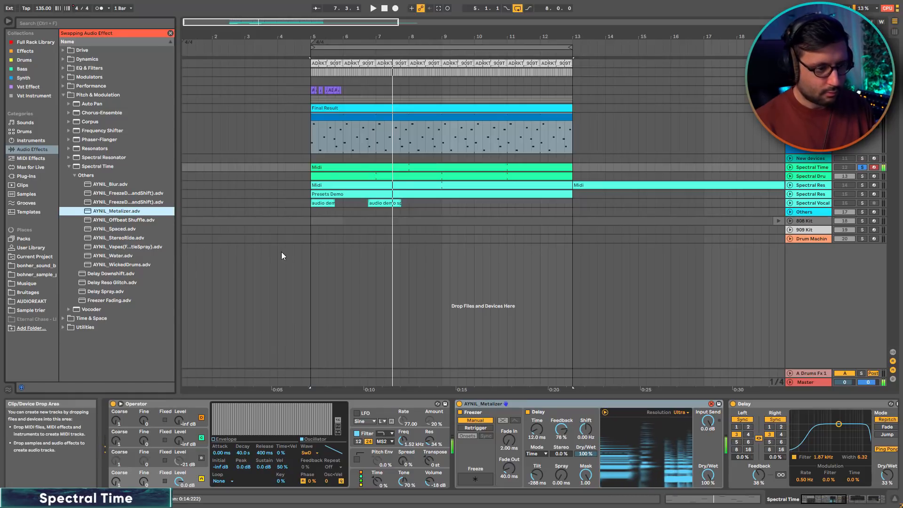
click(460, 404)
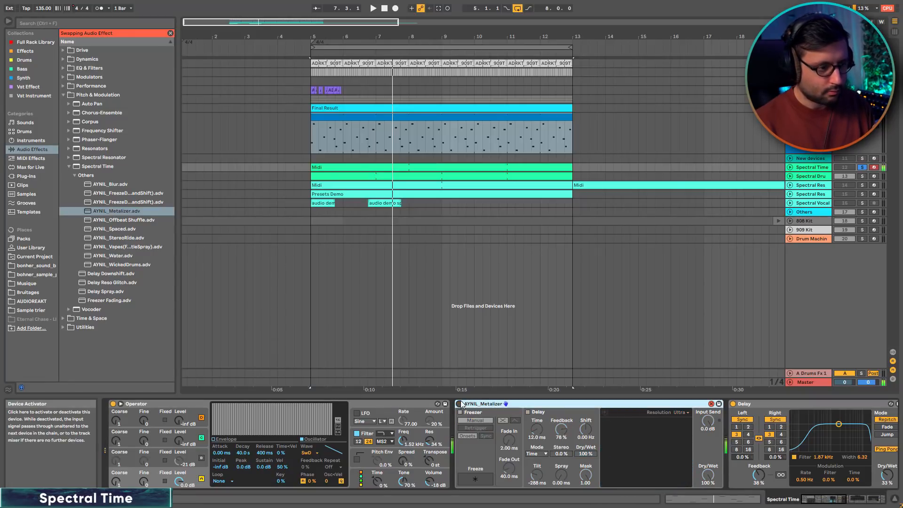
click(460, 404)
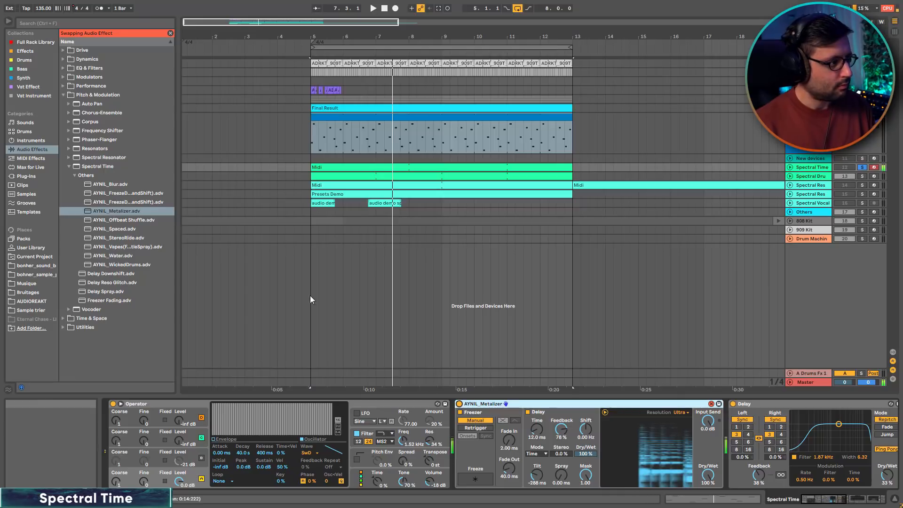
Step: Audition the AYNIL_Spaced and AYNIL_Water presets, then load the AYNIL_Vapes preset in Spectral Time
double_click(120, 230)
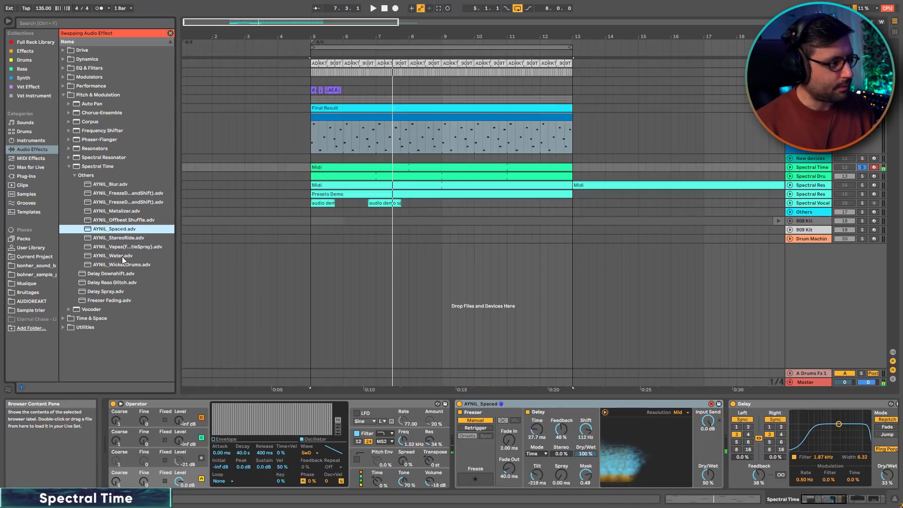
double_click(122, 256)
double_click(124, 247)
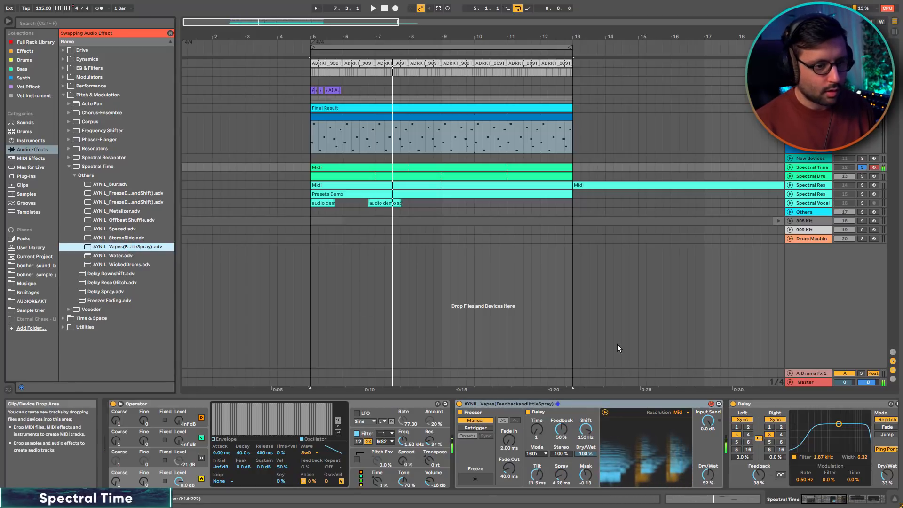
Step: Set the Vapes preset's overall dry/wet to 100 %, compare it with Spectral Time bypassed during playback, and end preset swapping
drag(709, 474, 708, 424)
key(space)
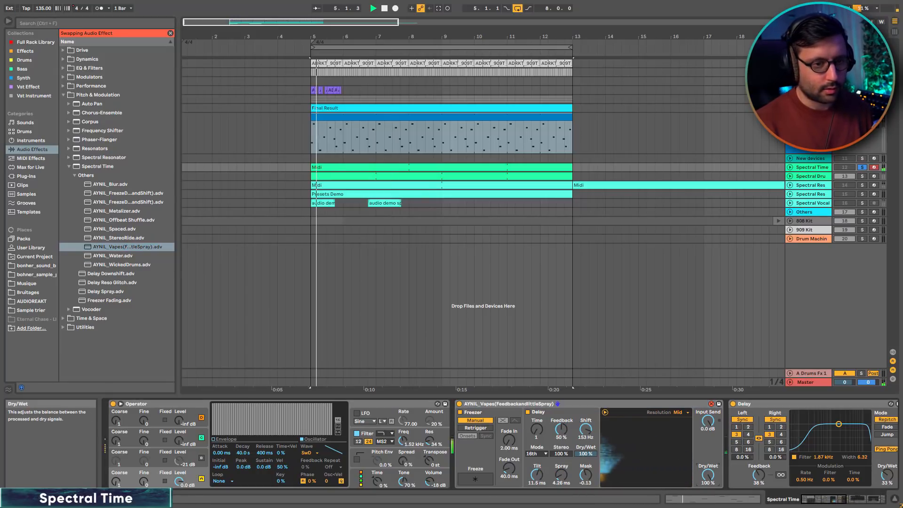
click(458, 403)
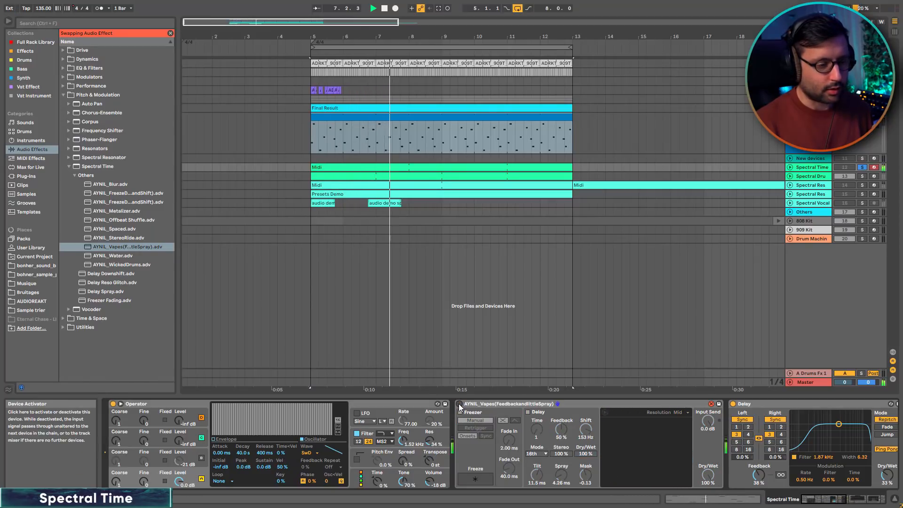
click(458, 404)
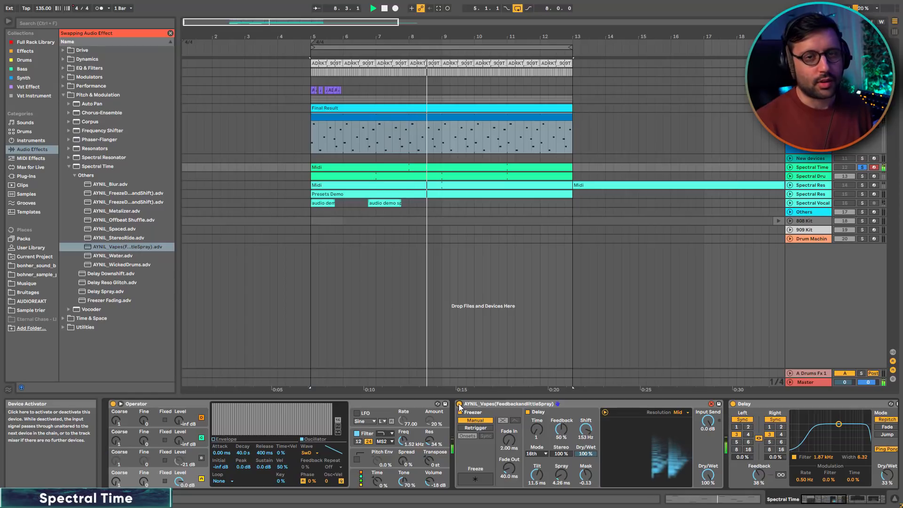
key(space)
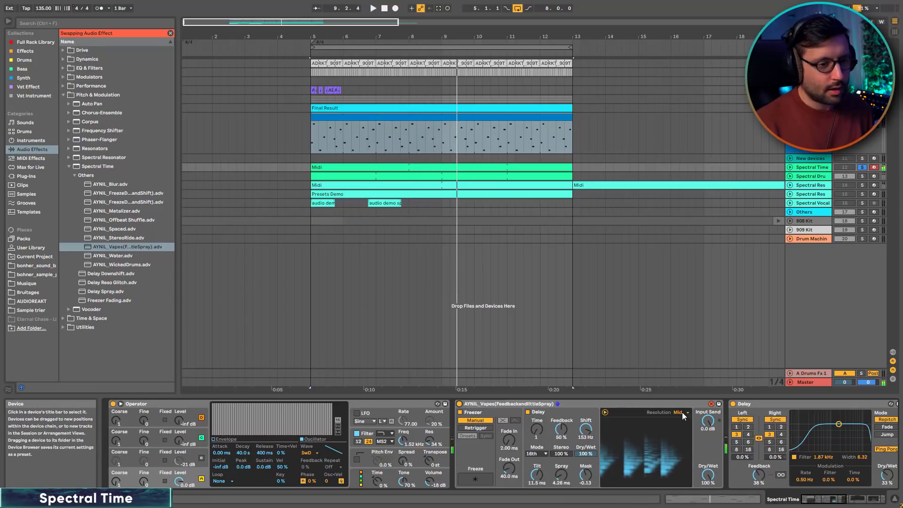
click(711, 403)
Step: Play the Spectral Drums track and compare the AYNIL_WickedDrums Spectral Time with the device bypassed
click(821, 168)
click(809, 177)
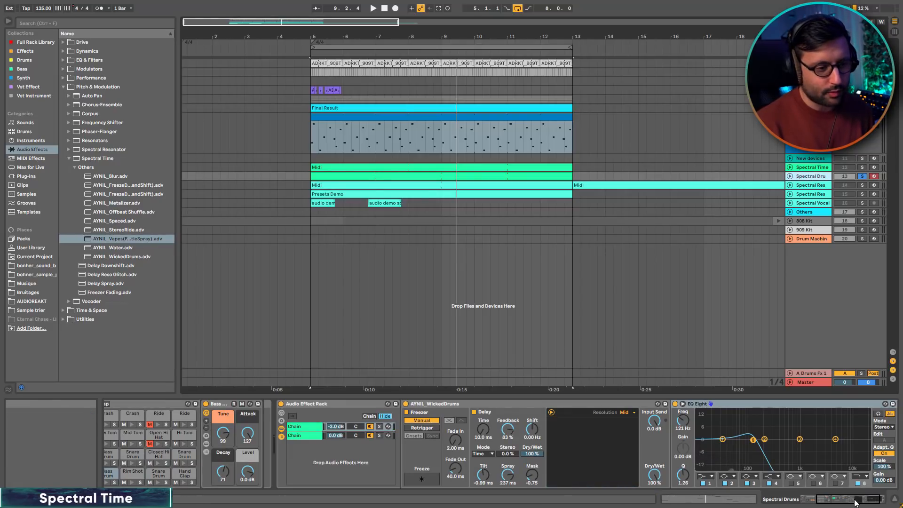
drag(855, 499, 835, 500)
key(space)
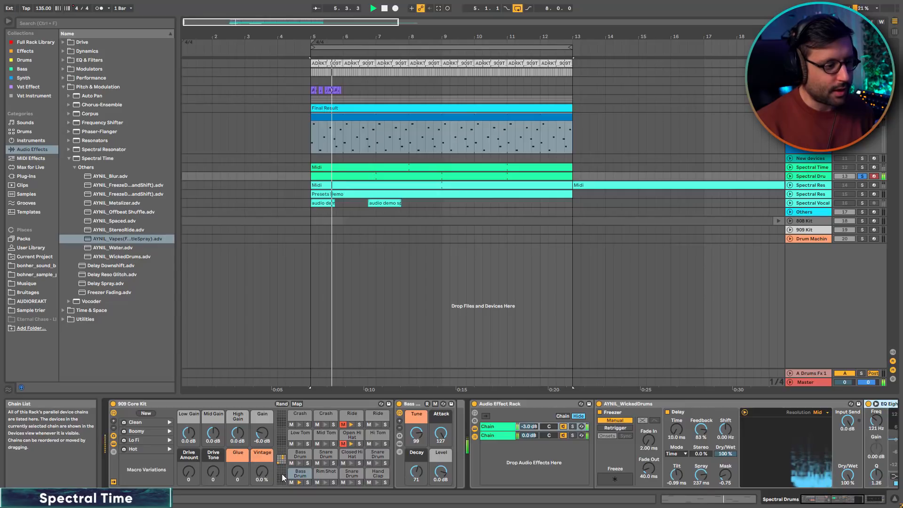
click(600, 404)
click(599, 404)
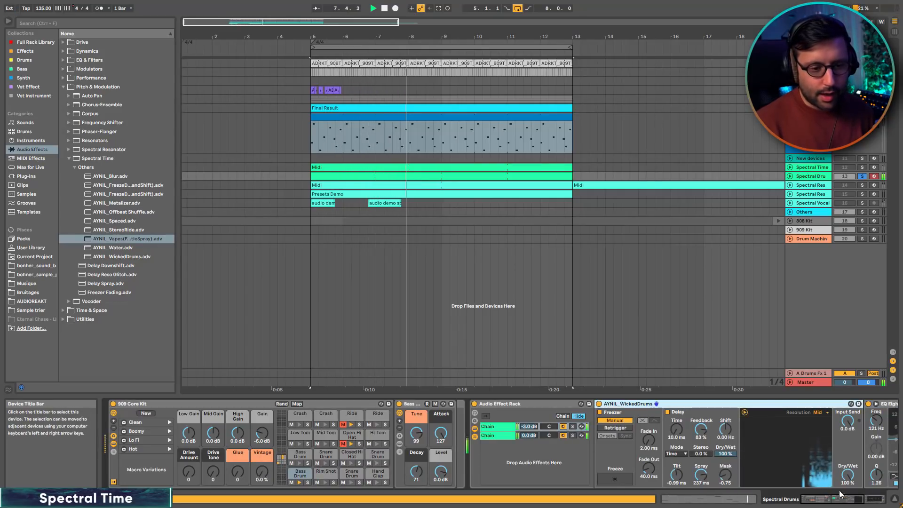
scroll(650, 412, down, 5)
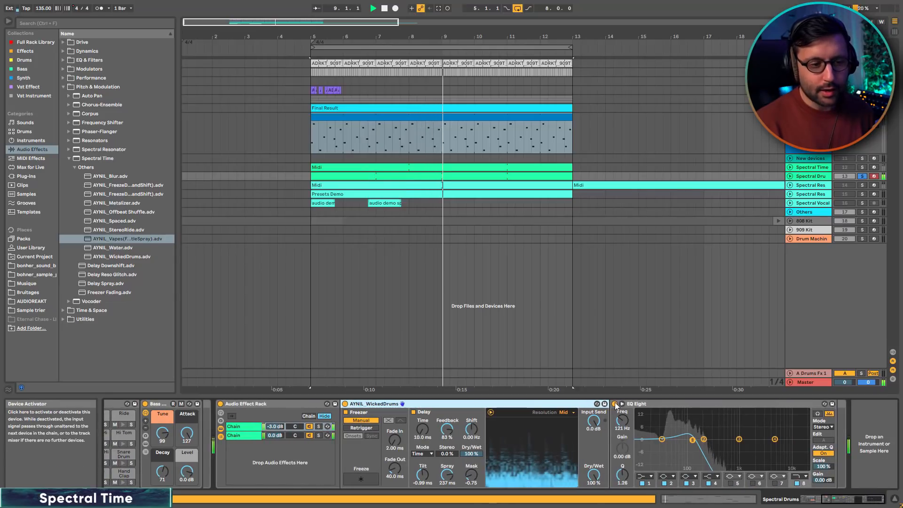
Step: Isolate the Open Hi Hat by turning off the Audio Effect Rack, muting Bass Drum and unmuting the hat, and play it
drag(876, 497, 852, 498)
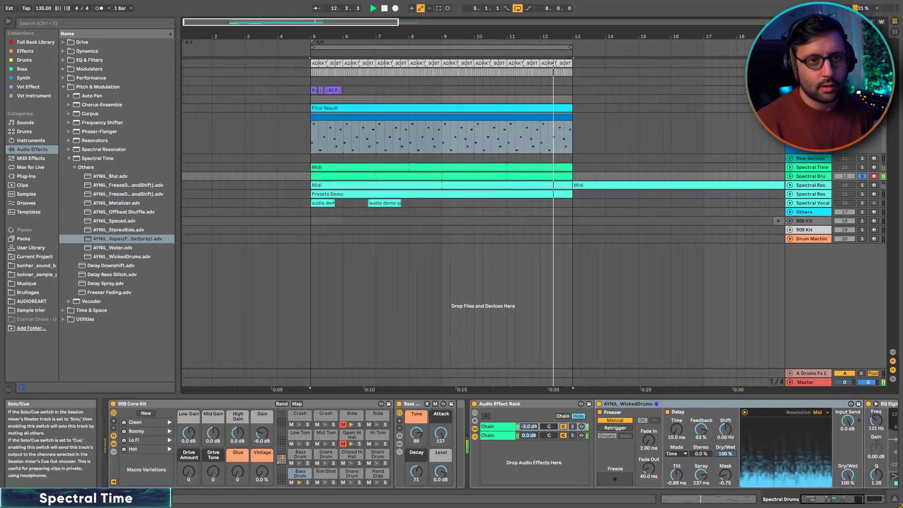
click(475, 404)
click(292, 481)
click(344, 443)
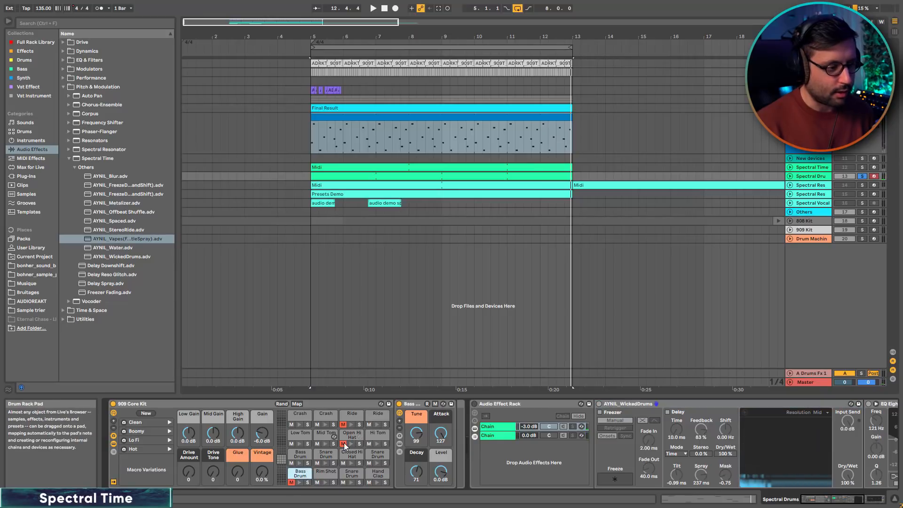
click(352, 436)
key(space)
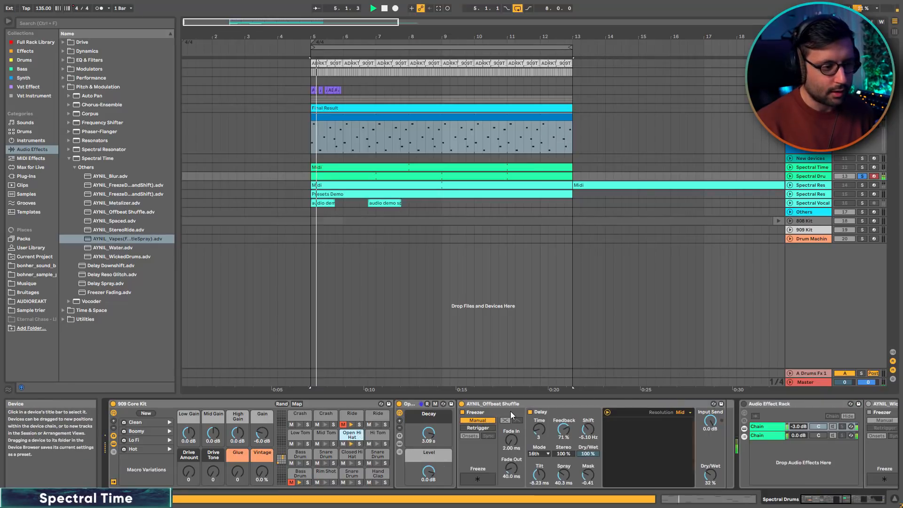
Step: Compare the hi-hat's AYNIL_Offbeat Shuffle with the device bypassed, and set its shift to 46.4 Hz and tilt to 3.55 ms
click(462, 404)
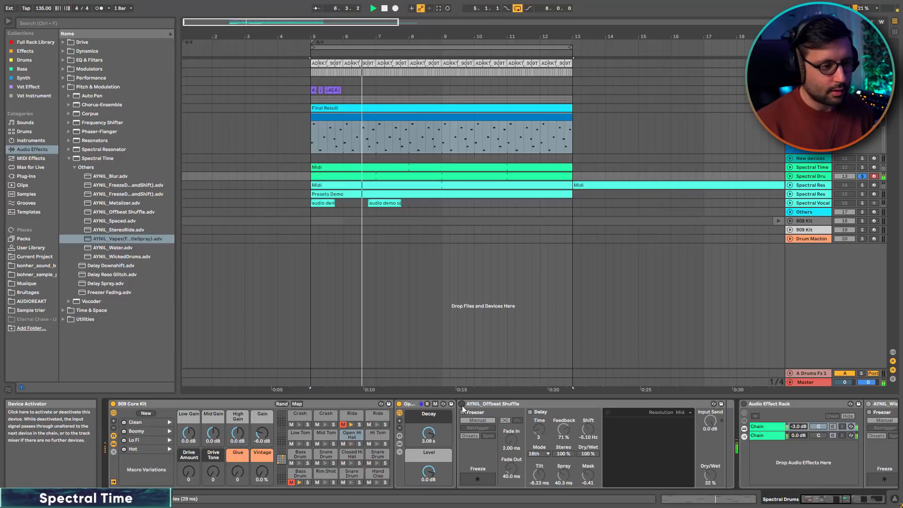
click(462, 405)
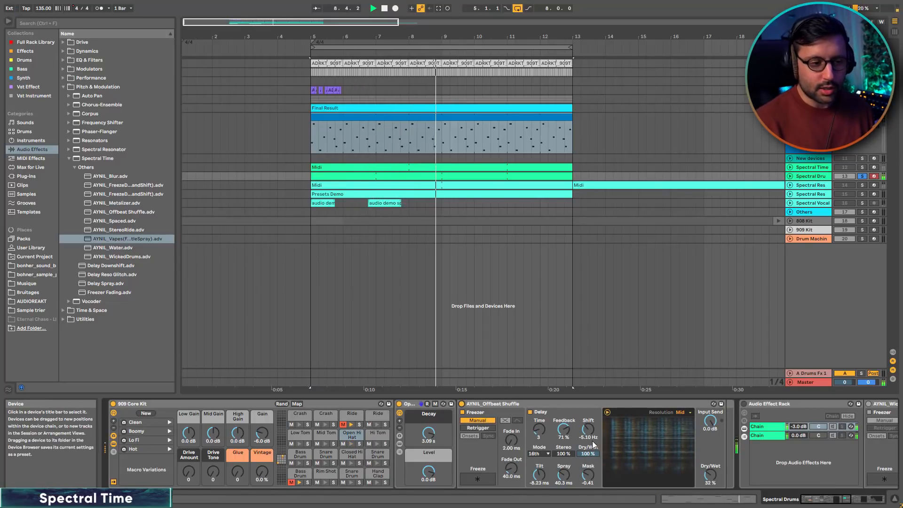
drag(587, 430, 587, 408)
mouse_move(539, 480)
mouse_down()
mouse_move(543, 451)
mouse_move(543, 490)
mouse_up()
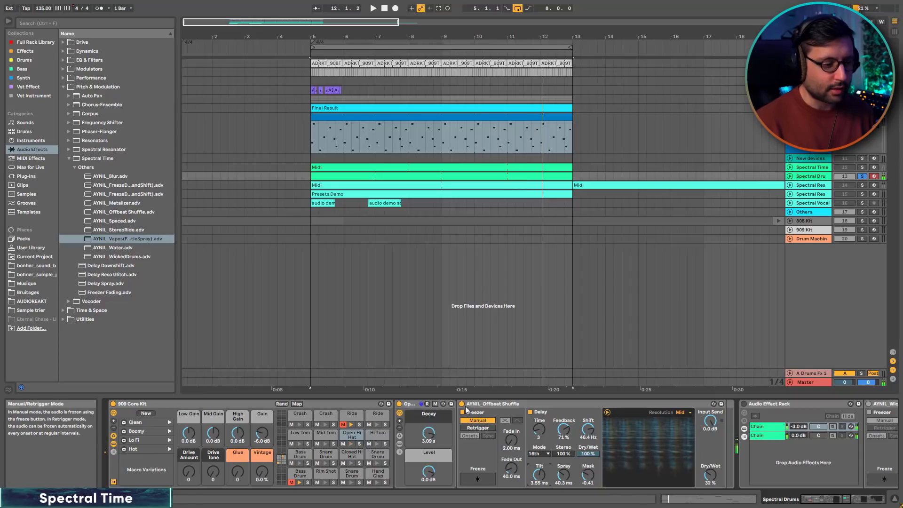
Step: Mute the Open Hi Hat pad, unmute the Ride pad, and play the ride with its device chain shown
click(343, 444)
click(344, 425)
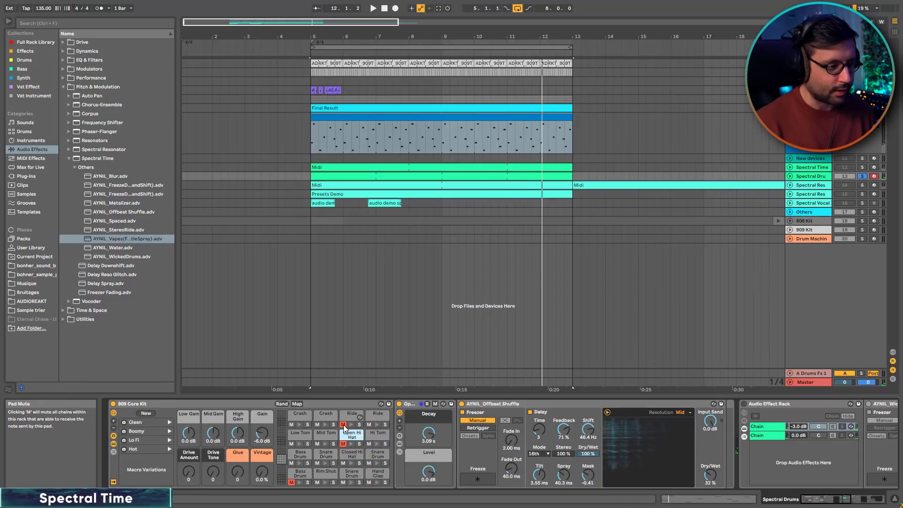
click(352, 415)
key(space)
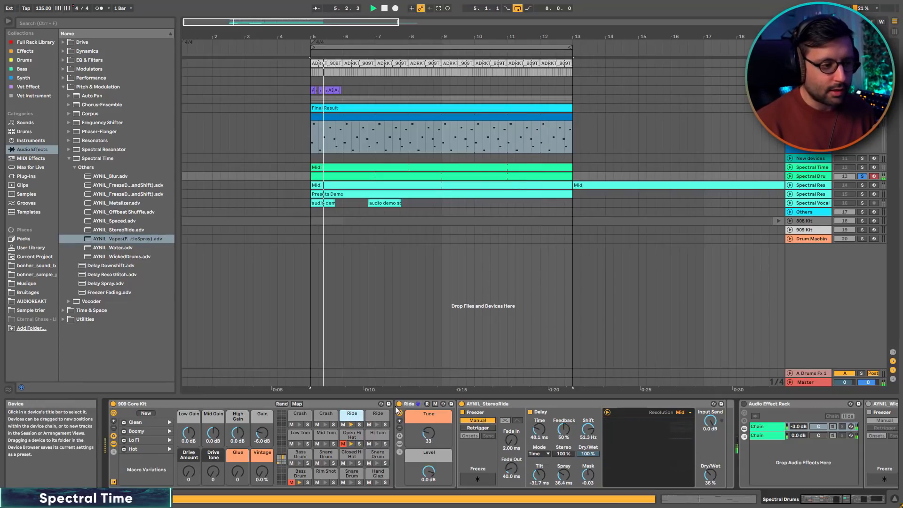
Step: Set the ride's AYNIL_StereoRide frequency shift to -227 Hz and its overall dry/wet to 52 %
click(709, 475)
drag(710, 475, 710, 467)
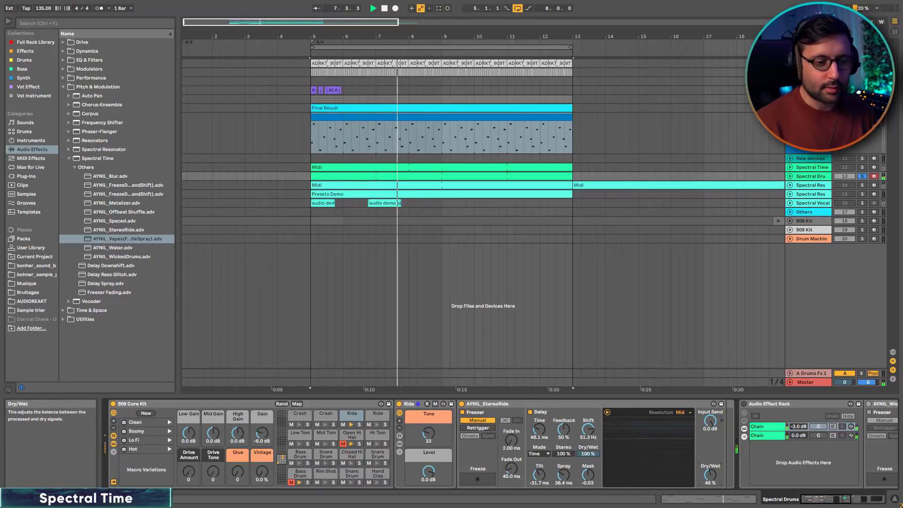
mouse_move(588, 429)
mouse_down()
mouse_move(588, 416)
mouse_move(588, 437)
mouse_up()
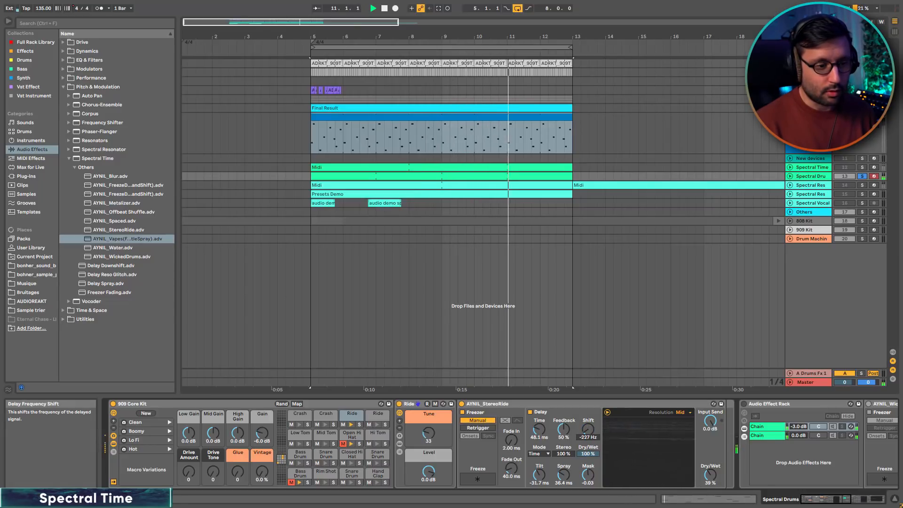
drag(710, 475, 710, 459)
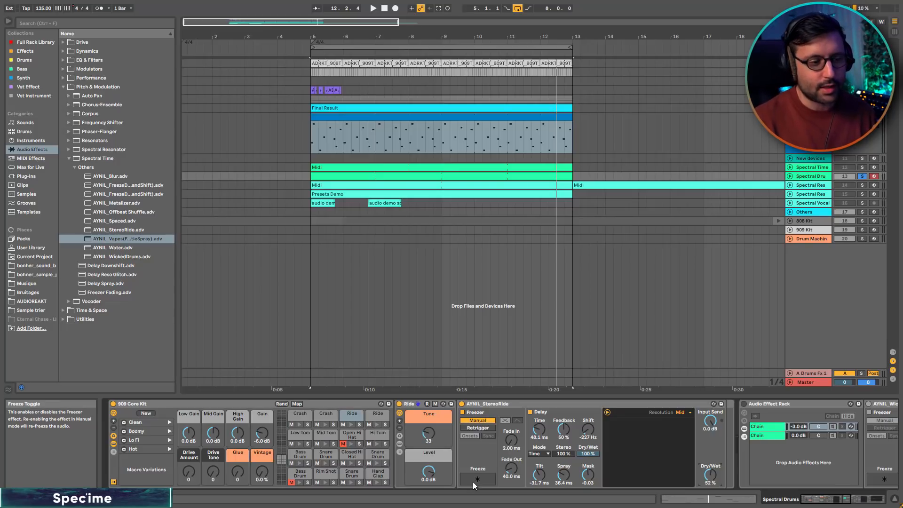
Step: Turn on Spectral Resonator on the first Spectral Resonator track and on the Spectral Reso Preset demo track
click(810, 185)
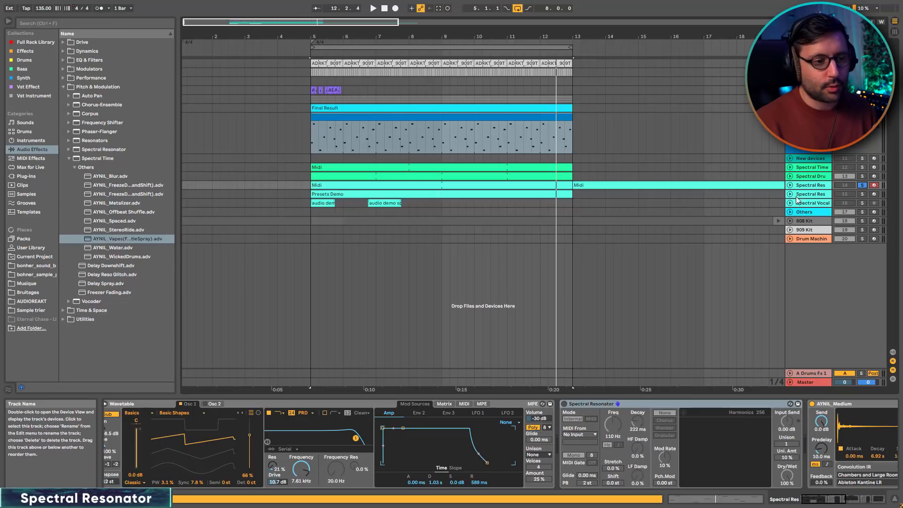
click(595, 404)
click(564, 404)
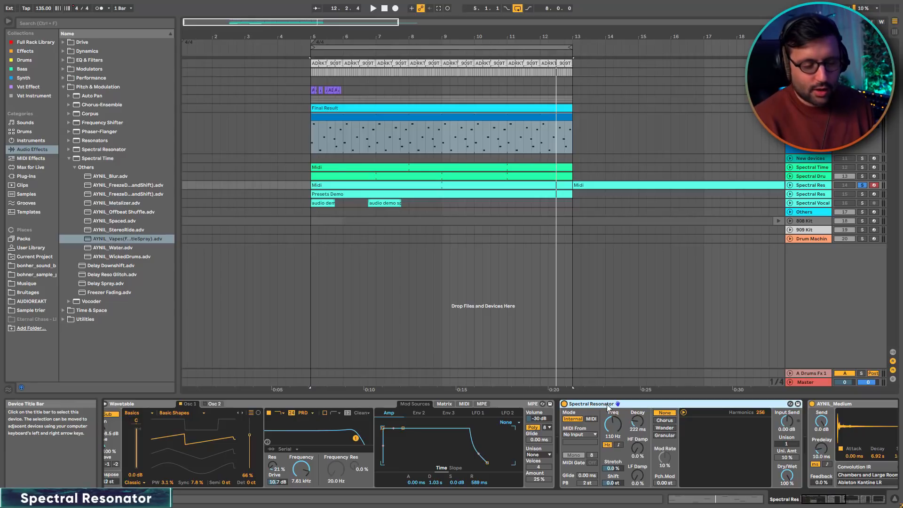
key(Down)
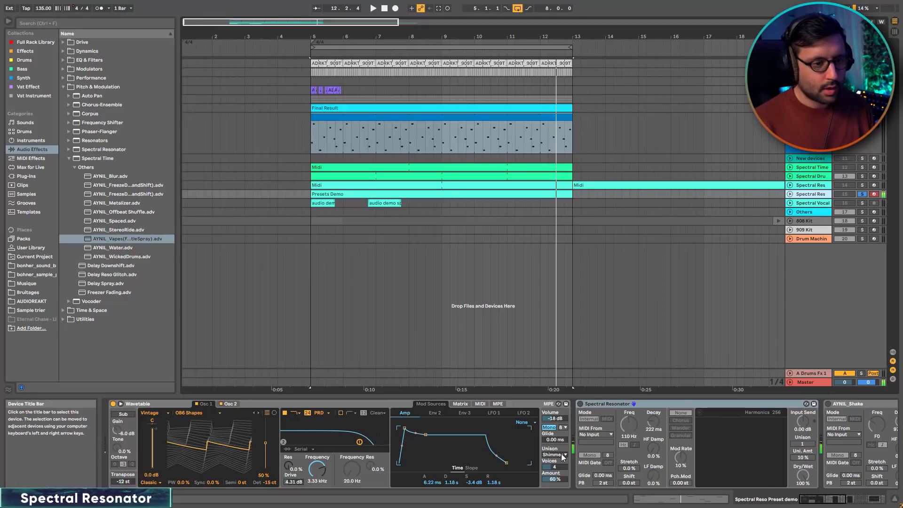
click(580, 403)
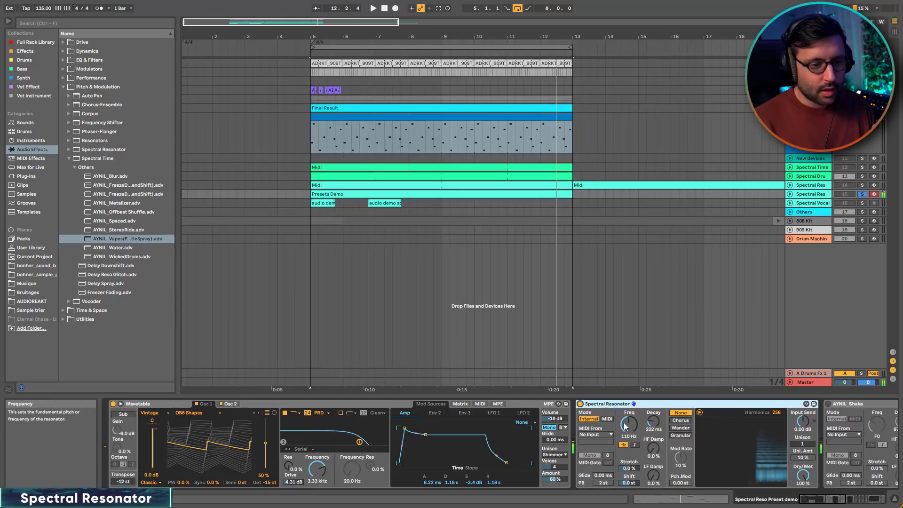
Step: Try Spectral Resonator at 43.0 Hz with 100 % stretch and -26.3 st shift, comparing it with the device bypassed
mouse_move(628, 424)
mouse_down()
mouse_move(629, 444)
mouse_move(628, 435)
mouse_up()
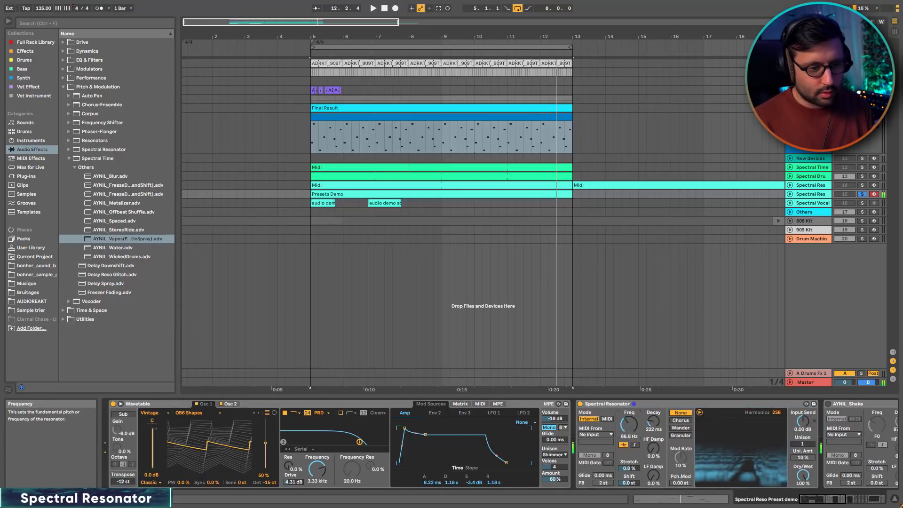
click(582, 404)
click(581, 404)
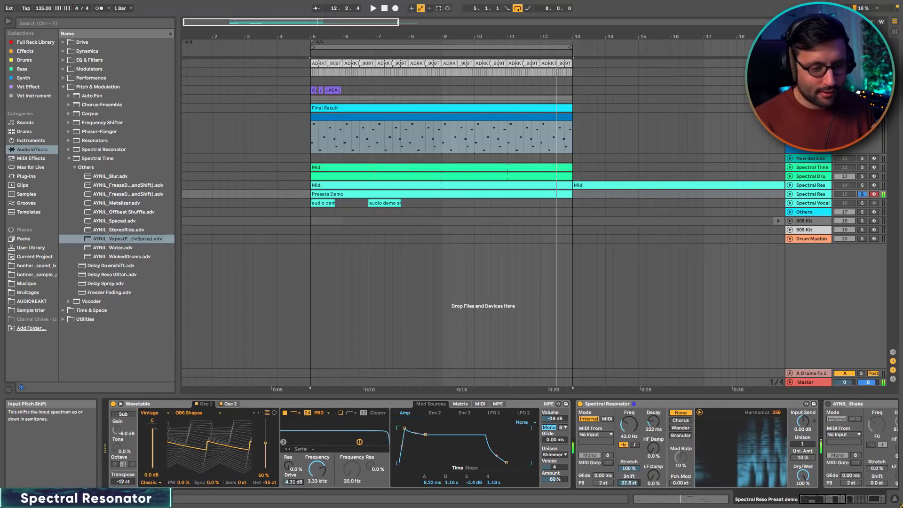
drag(629, 483, 629, 496)
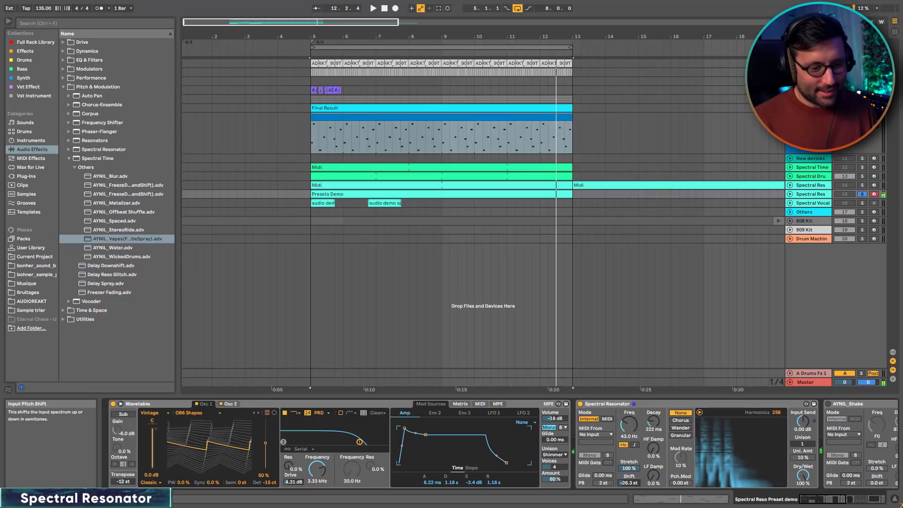
Step: Reset Spectral Resonator's stretch and shift to zero, and set its frequency to 257 Hz, decay to 3.73 s and HF damp to 6.3 %
double_click(630, 467)
drag(624, 429, 623, 427)
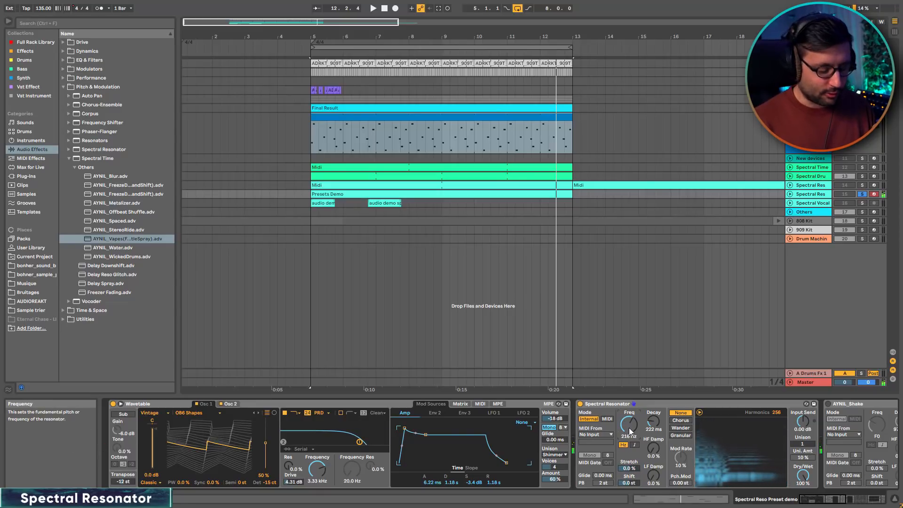
drag(629, 428, 628, 424)
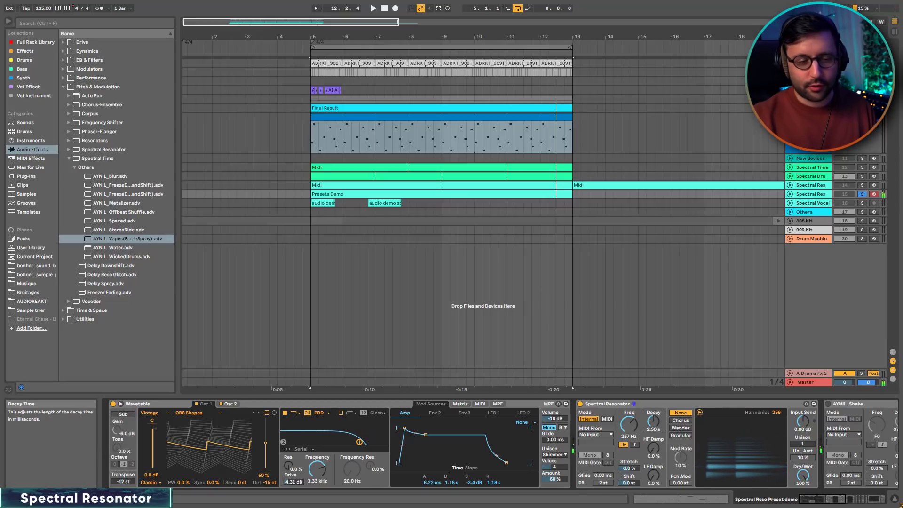
drag(653, 421, 653, 416)
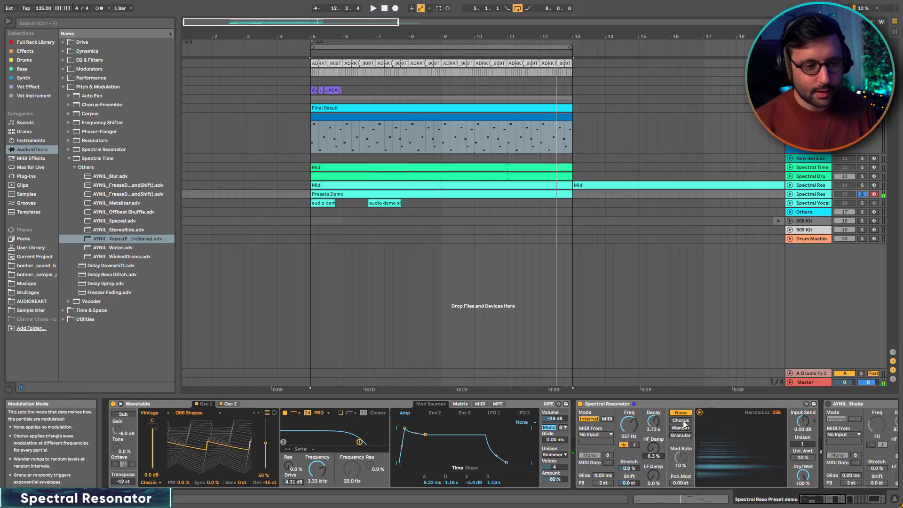
Step: Try Chorus modulation at a 43 % rate with 0.49 st pitch modulation, vary the harmonics, and switch Spectral Resonator to Wander modulation
click(680, 420)
drag(681, 458, 680, 443)
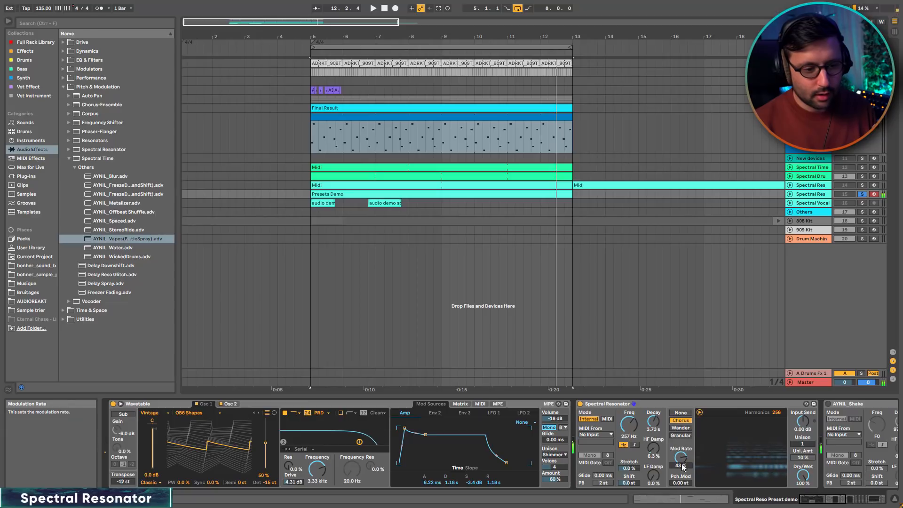
drag(681, 483, 681, 477)
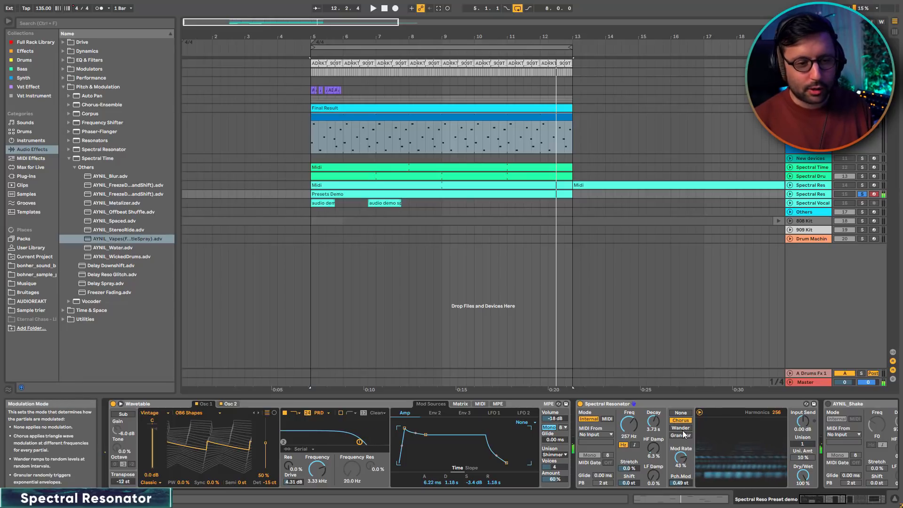
drag(775, 414, 775, 437)
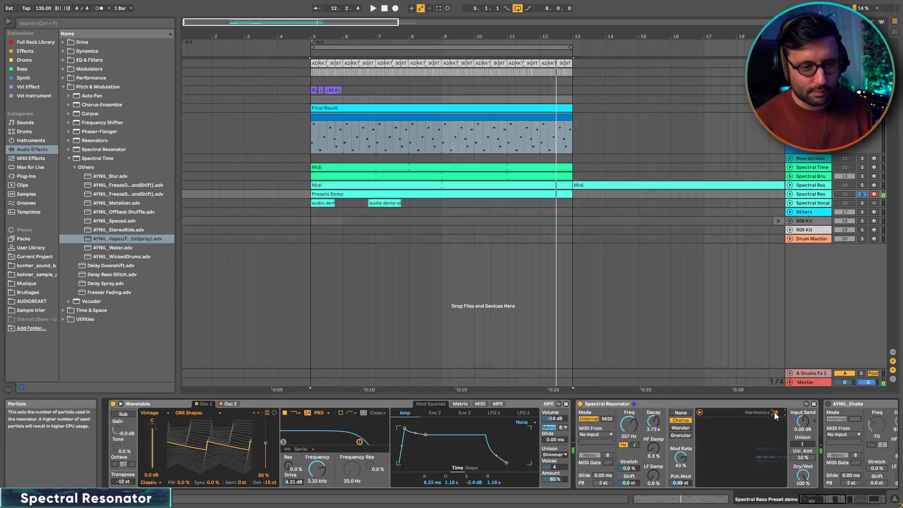
click(681, 428)
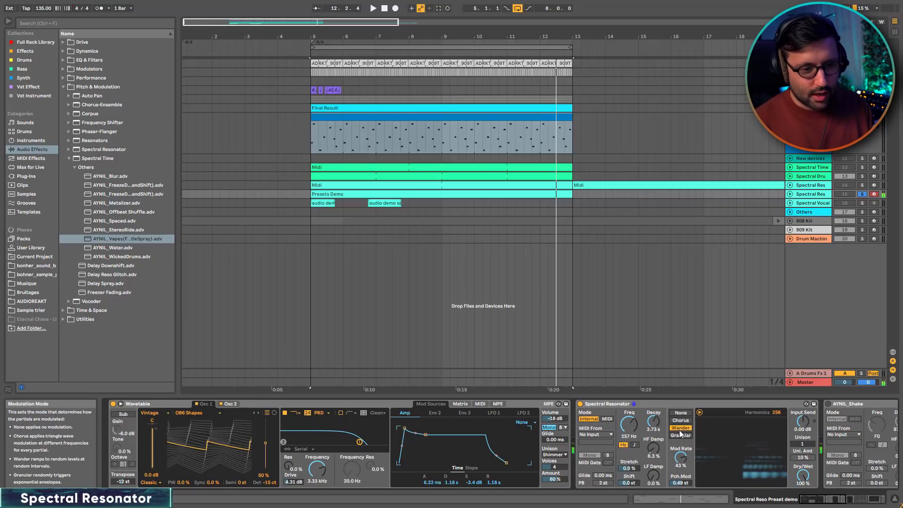
Step: Try Spectral Resonator at a 10 % rate with 0.65 st pitch modulation, 8-voice unison at 10 % and Granular modulation, comparing it with bypass
drag(680, 483, 684, 473)
drag(797, 445, 799, 463)
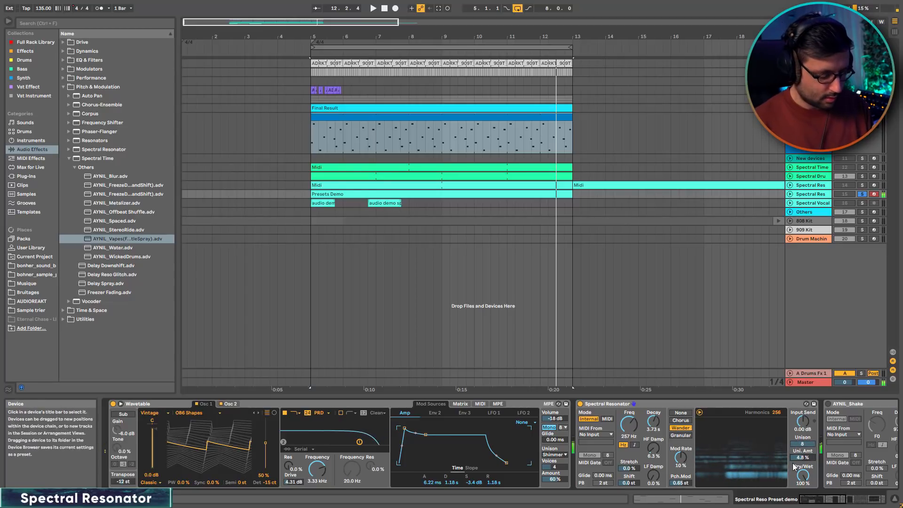
click(580, 404)
click(581, 404)
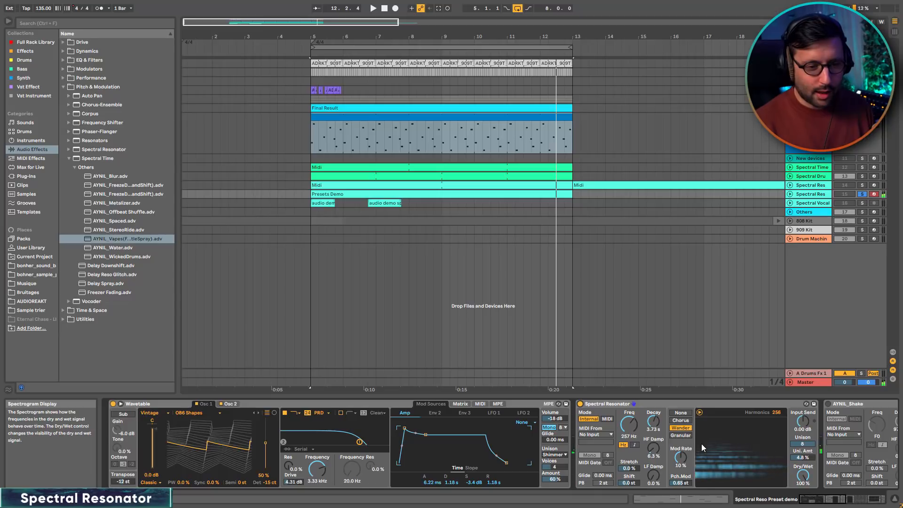
drag(803, 457, 802, 452)
click(685, 436)
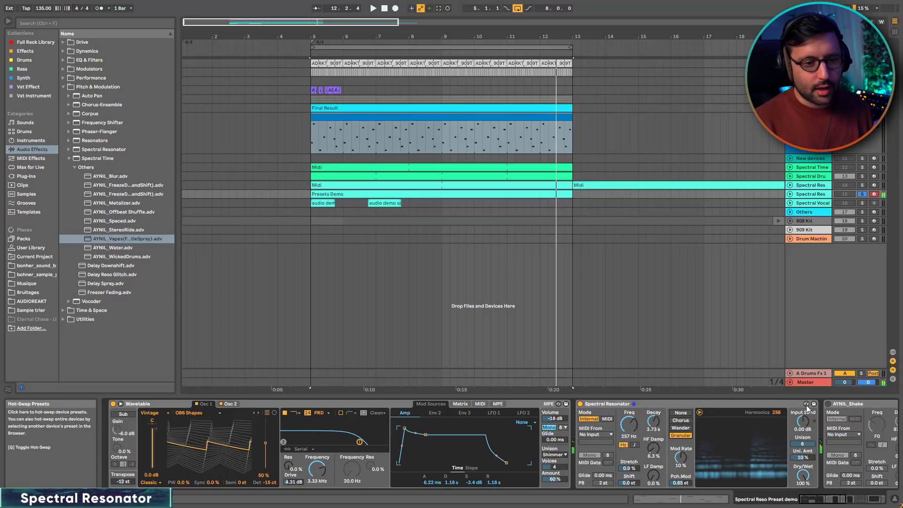
Step: Audition the AYNIL Rainstars, Pads, Texture and Rumble presets in Spectral Resonator, comparing Rainstars with the device bypassed
click(806, 404)
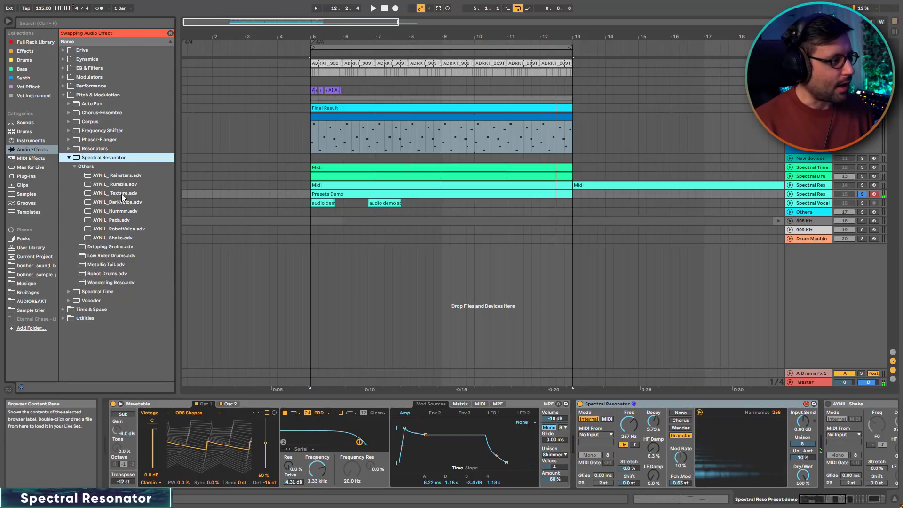
double_click(122, 176)
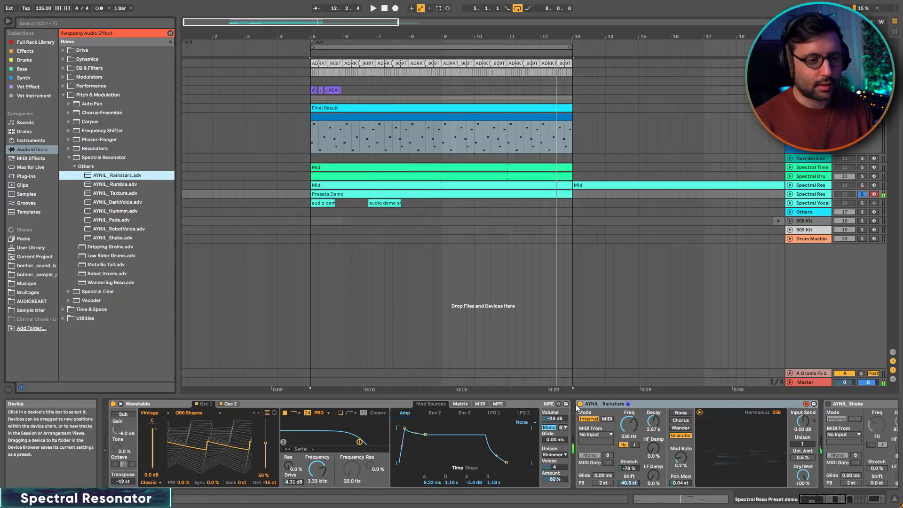
click(581, 404)
click(581, 404)
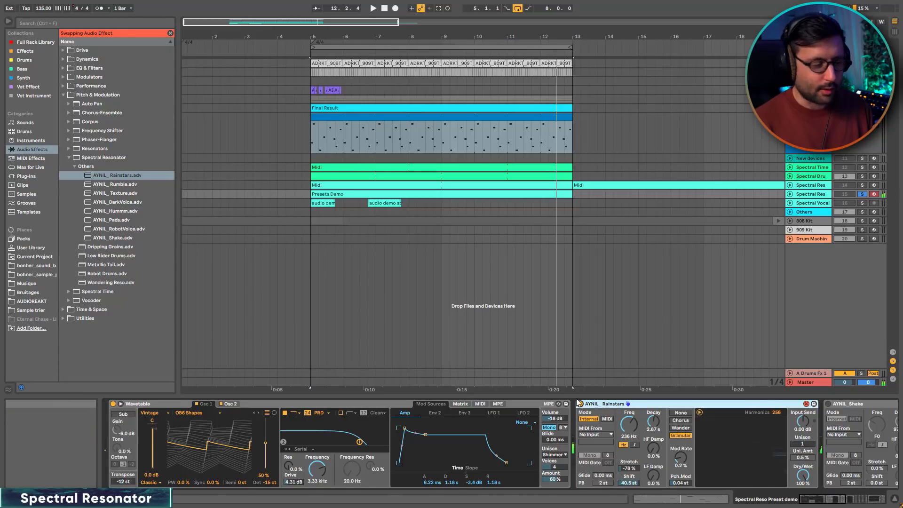
double_click(119, 221)
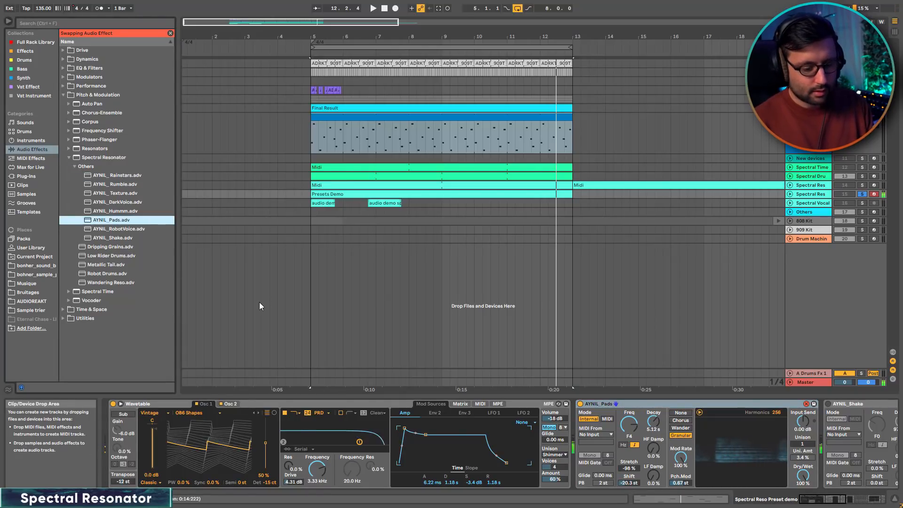
double_click(124, 193)
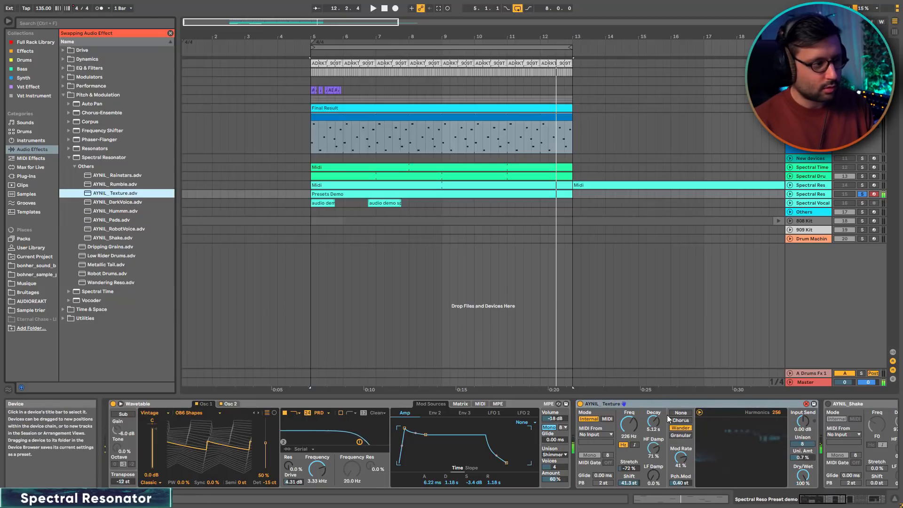
double_click(116, 184)
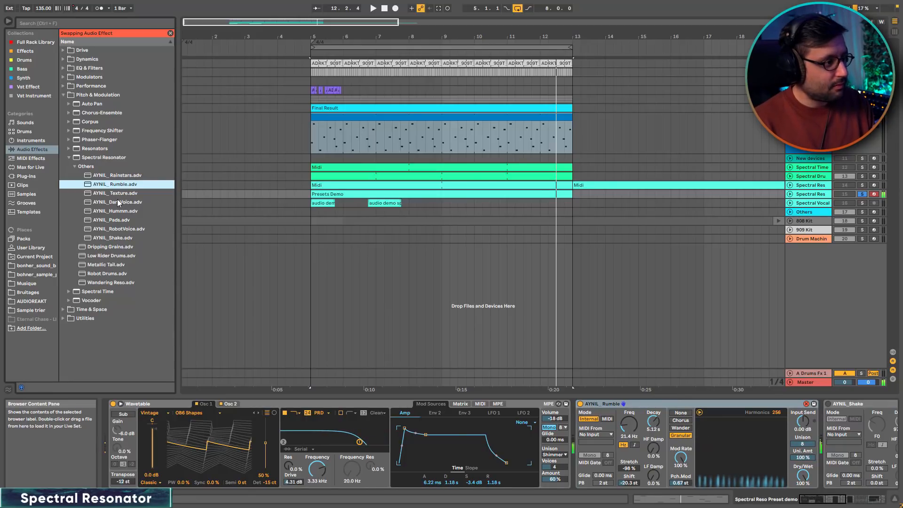
Step: Load the AYNIL_Shake preset into Spectral Resonator, set its dry/wet to 45 % and switch its pitch mode to MIDI
double_click(114, 239)
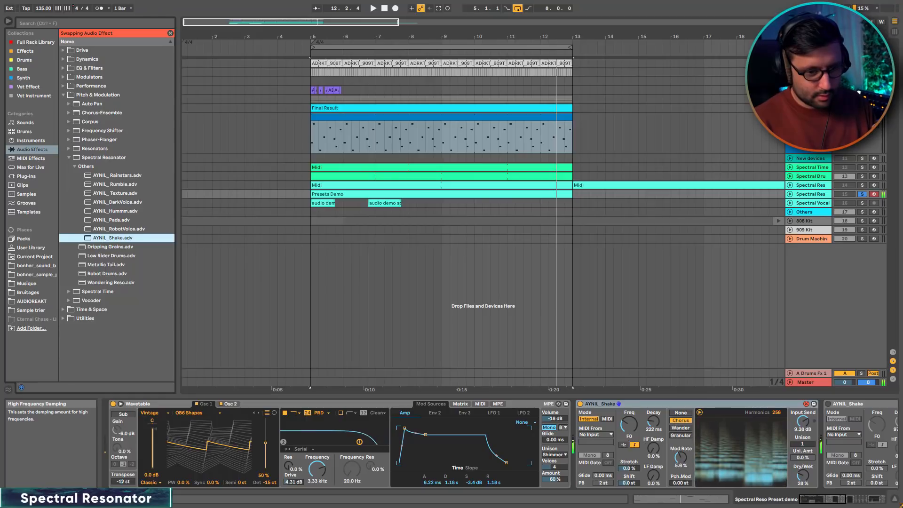
drag(803, 475, 803, 463)
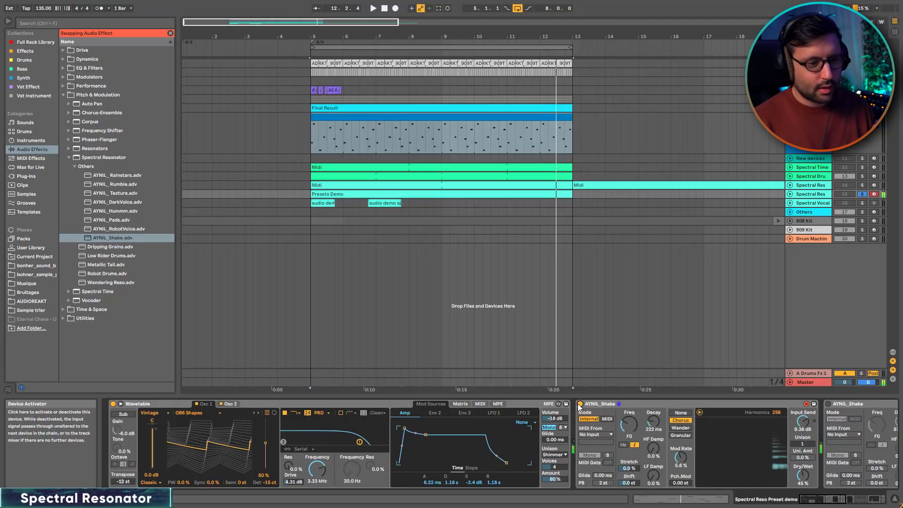
click(618, 406)
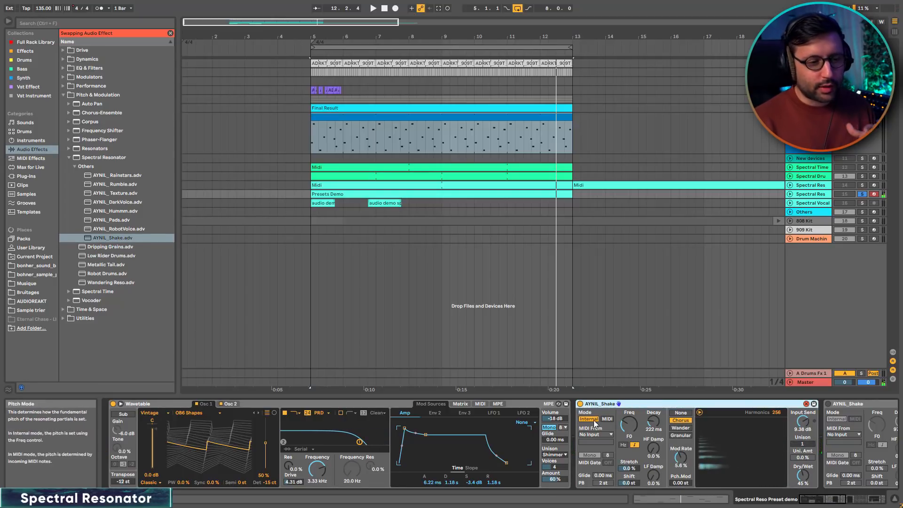
click(606, 419)
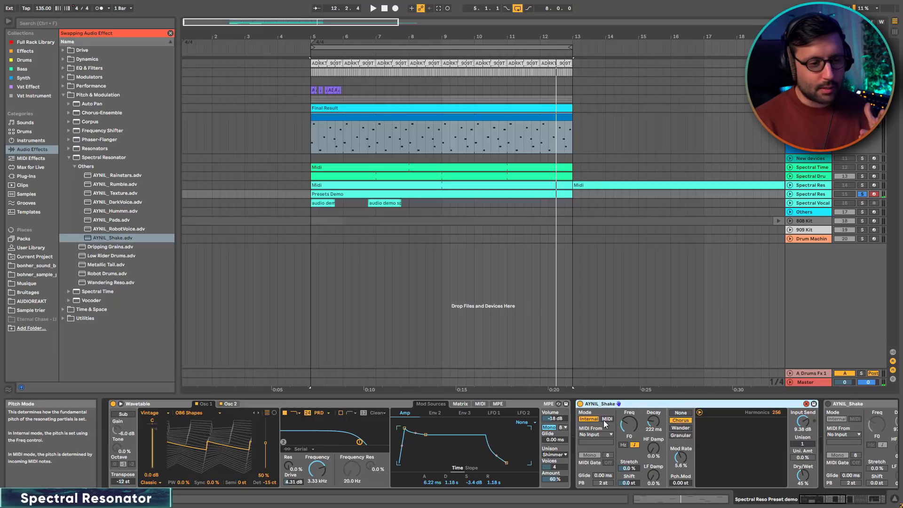
click(593, 435)
click(595, 436)
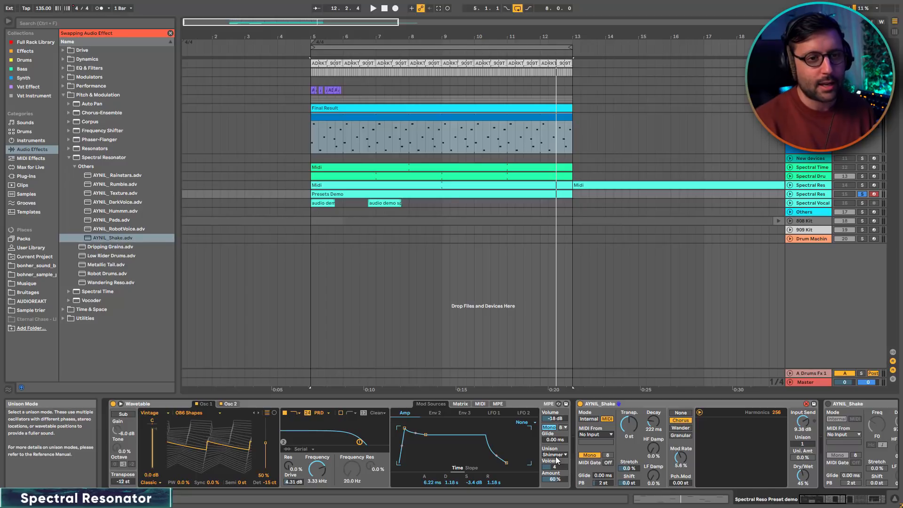
Step: Solo the Spectral Vocal track and play its first audio demo clip with AYNIL_DarkVoice bypassed and active
click(801, 204)
click(862, 203)
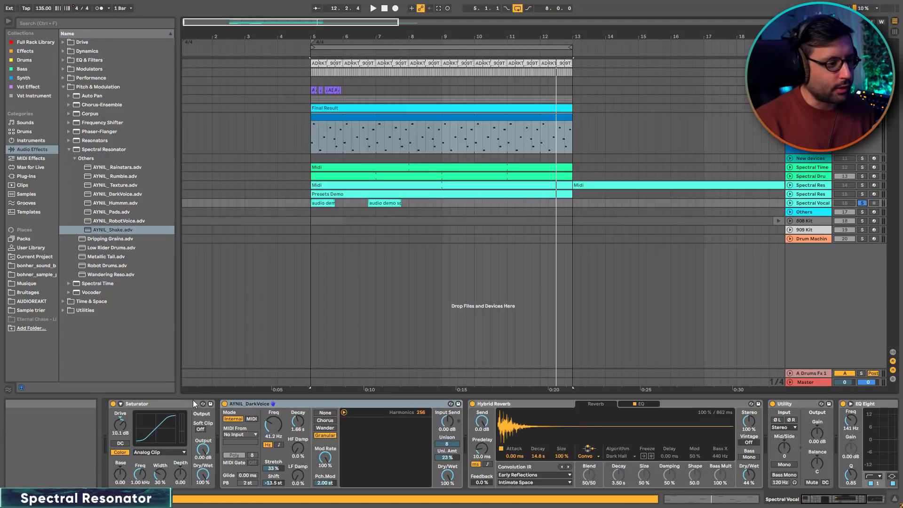
click(225, 404)
click(318, 202)
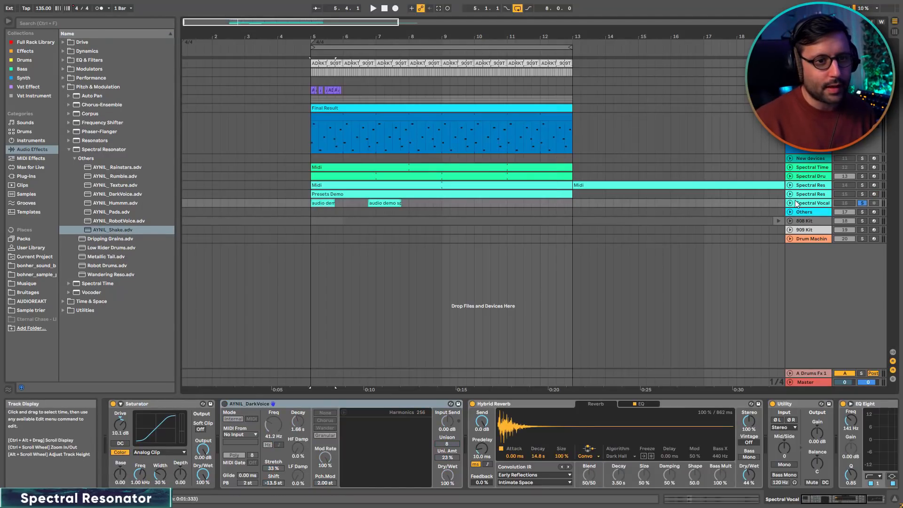
key(space)
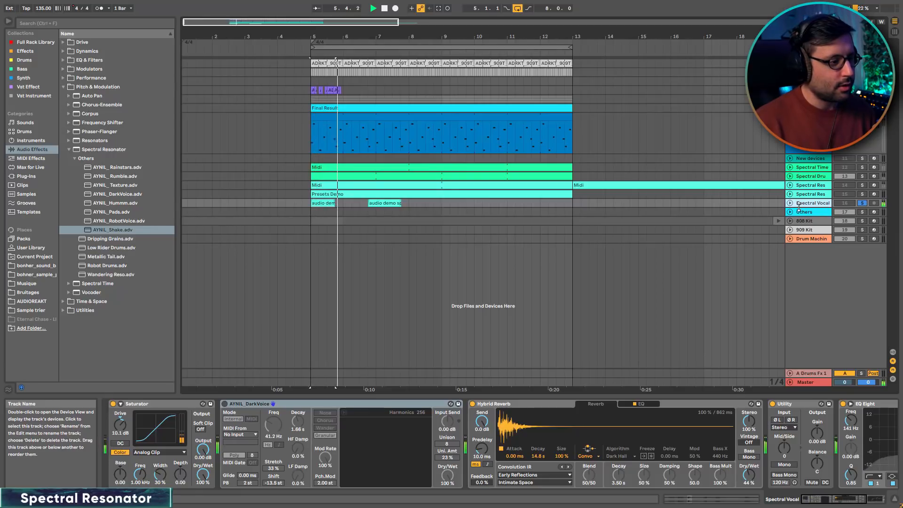
click(225, 404)
key(space)
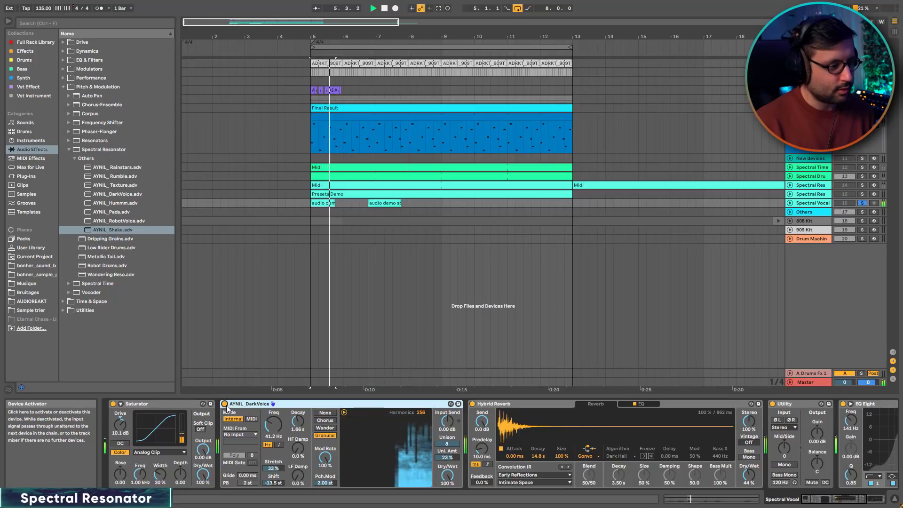
Step: Swap the Spectral Vocal track's DarkVoice preset for AYNIL_RobotVoice and listen to the vocal clip through it
click(450, 404)
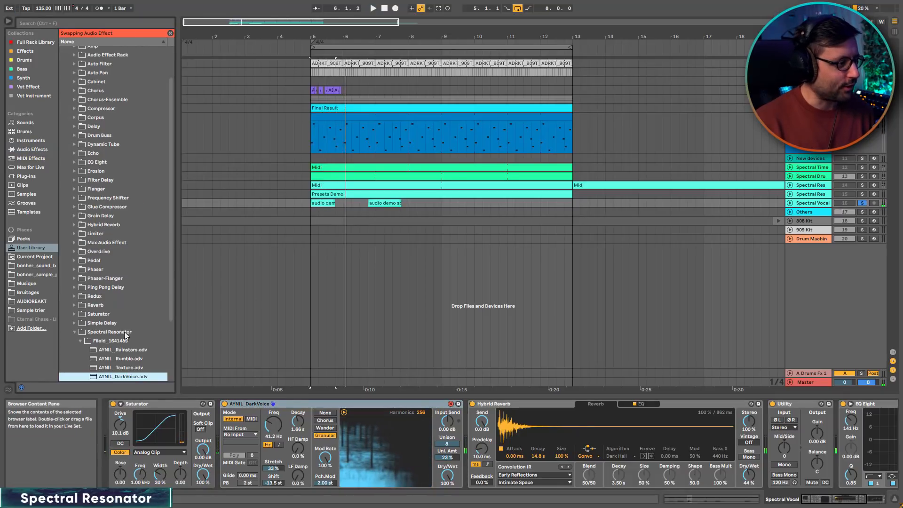
click(132, 357)
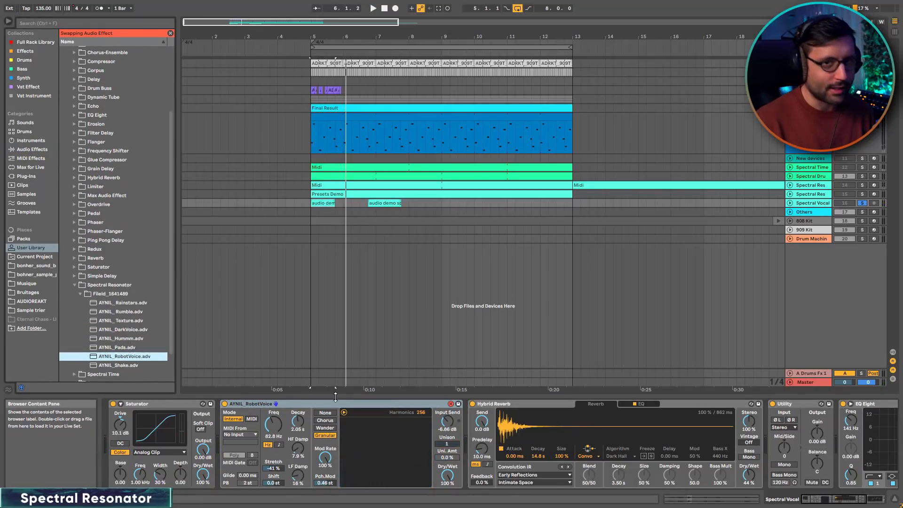
key(space)
key(space)
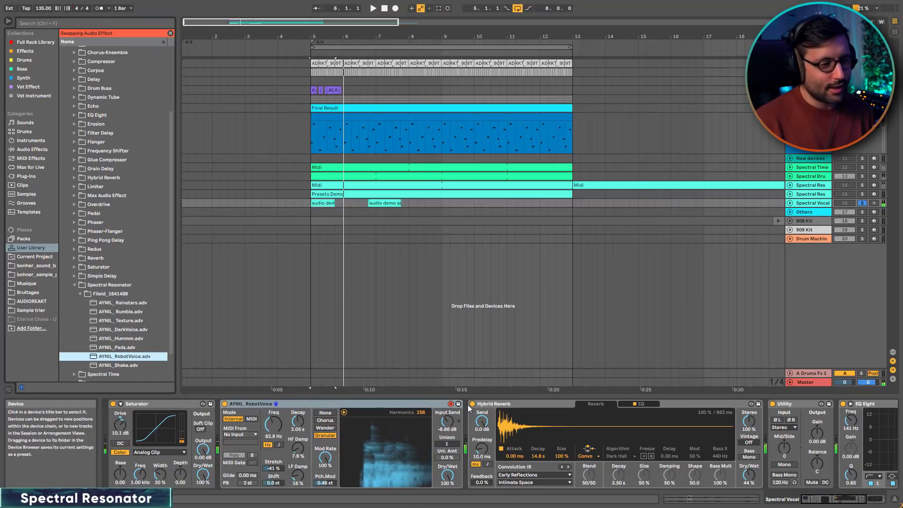
click(451, 404)
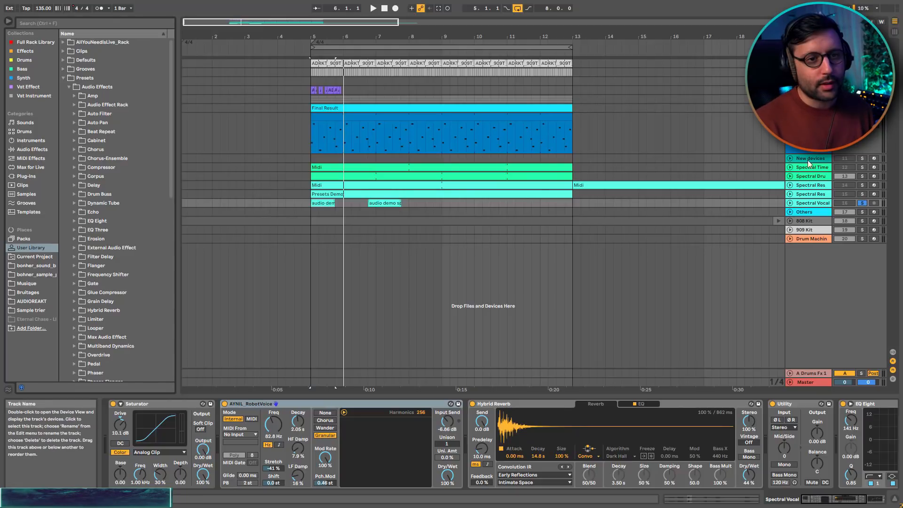
Step: Show the Others track's devices and browse the Grooves and Templates categories
click(805, 212)
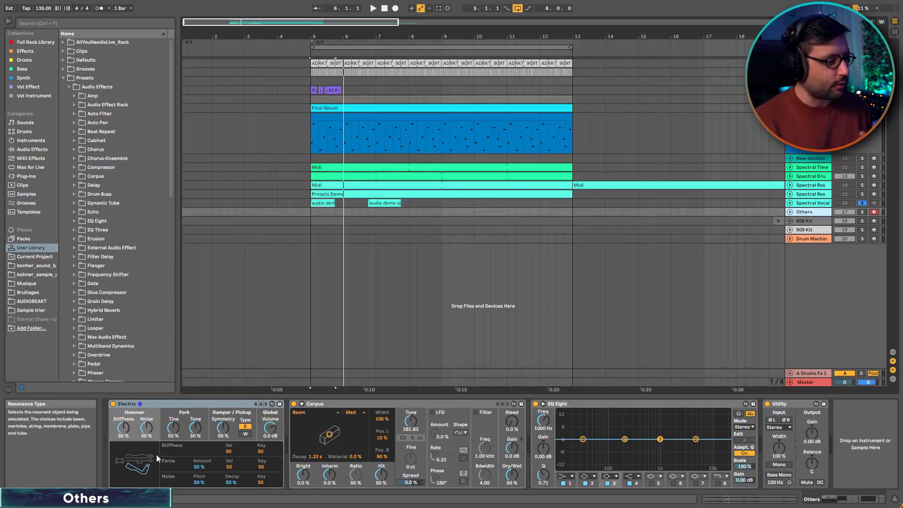
click(26, 202)
click(29, 212)
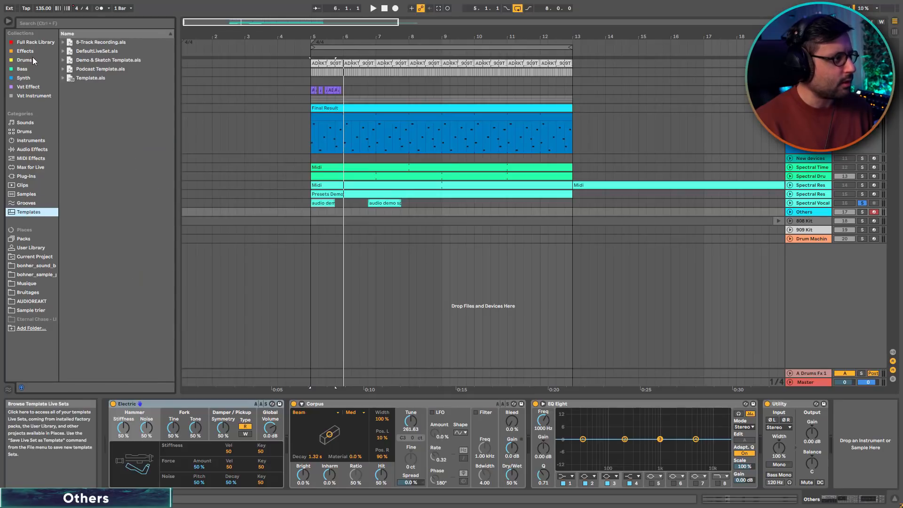
Step: Solo the 808 Kit track to hear its kit, and move on to the 909 Kit track
click(808, 219)
click(862, 221)
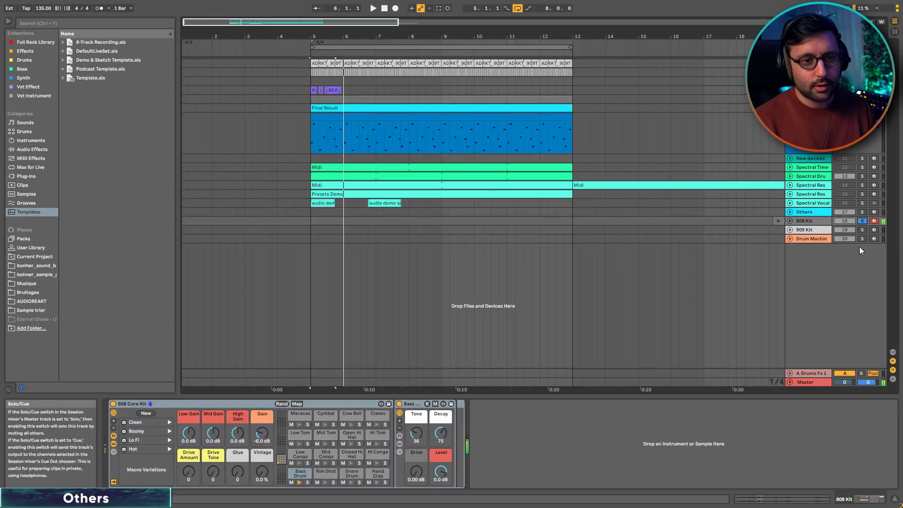
click(825, 232)
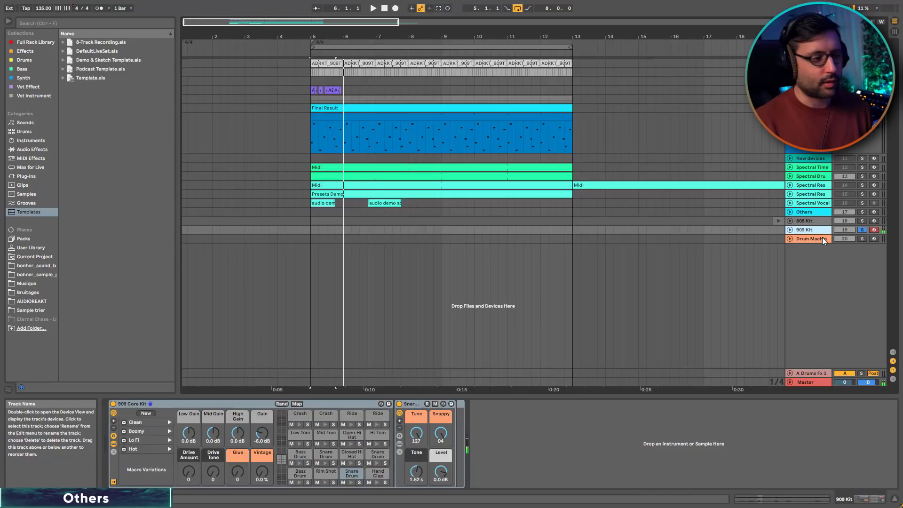
Step: Solo the Drum Machine Selector Kit track and recall its 909 and 808 macro variations
click(822, 238)
click(169, 422)
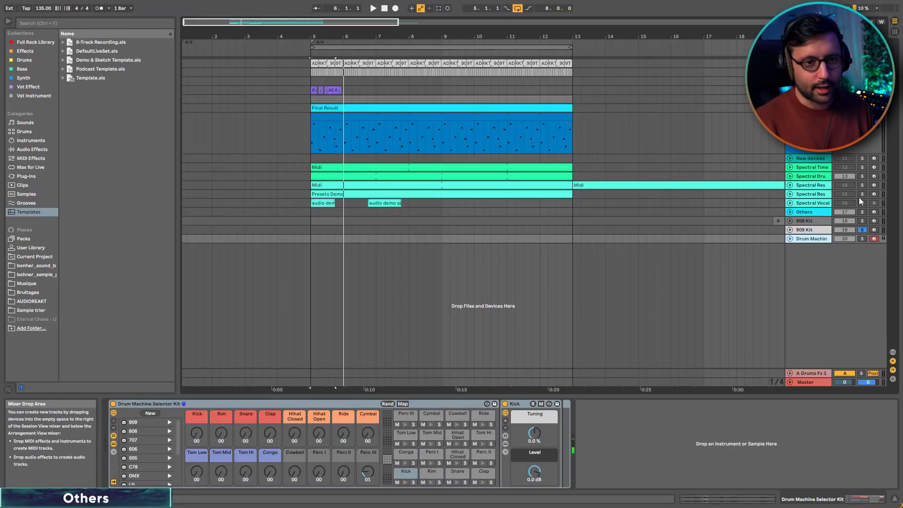
click(863, 239)
click(169, 431)
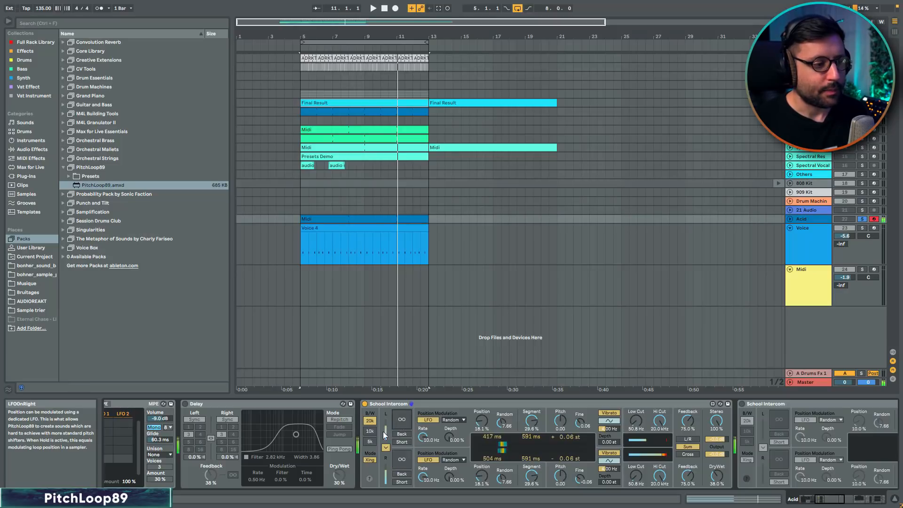
Step: Try the 5k bandwidth on the first School Intercom device and set its left segment to 5.48 %
click(369, 441)
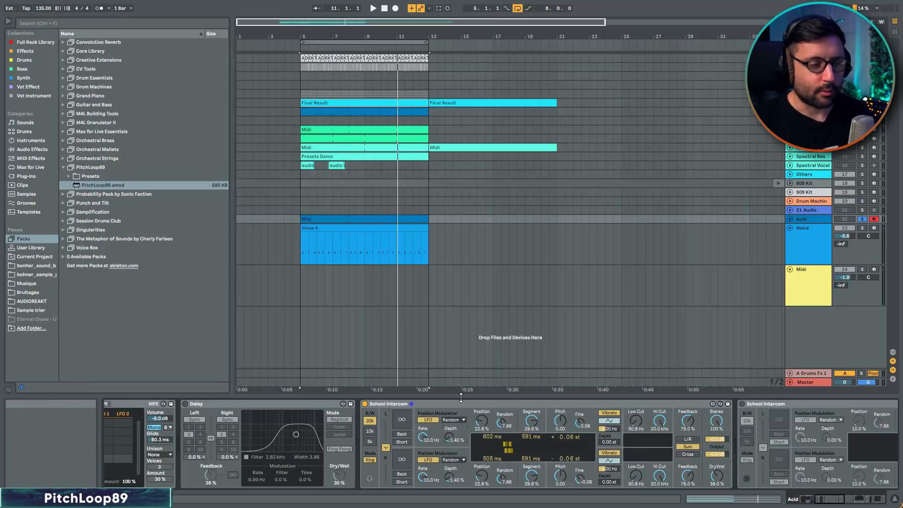
drag(532, 421, 531, 437)
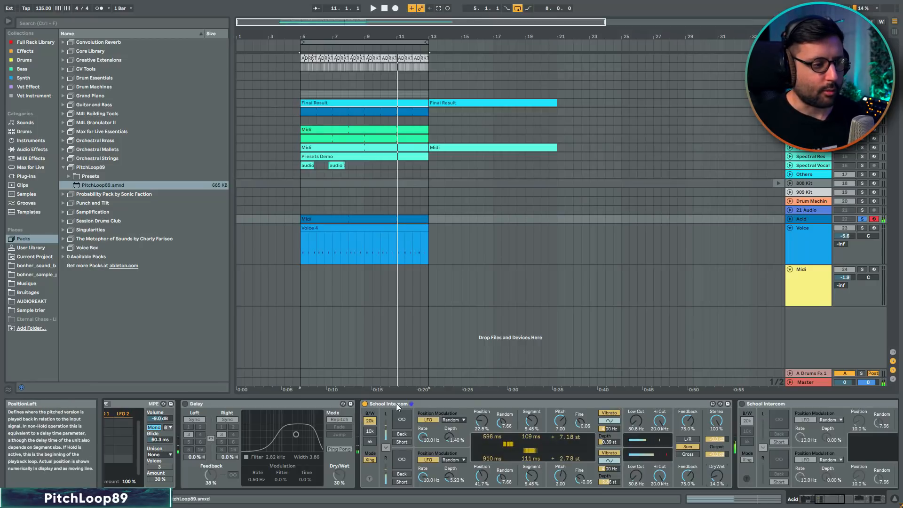
Step: Turn off the first School Intercom device, play the Acid track and turn on the second School Intercom device
click(366, 404)
key(space)
click(823, 497)
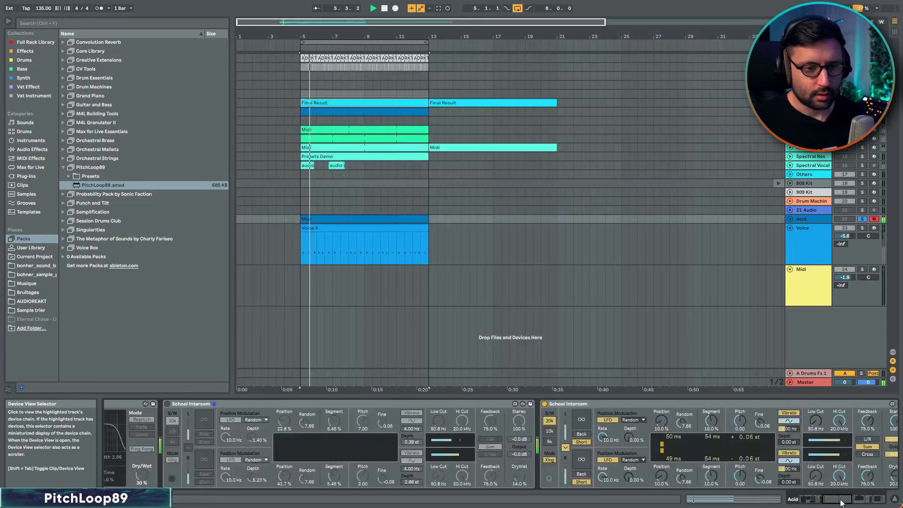
click(285, 404)
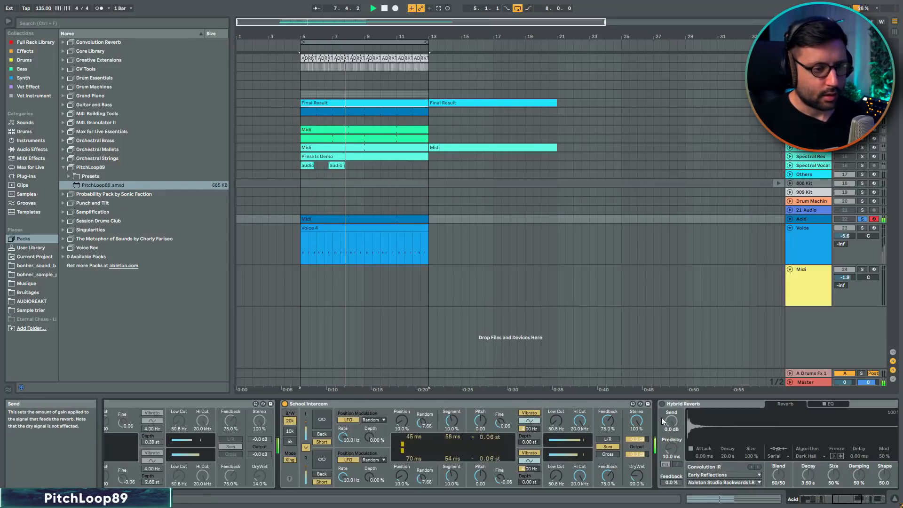
Step: Swap the second School Intercom preset for Horrific Triad and Minor Triad while the Acid track plays
click(641, 404)
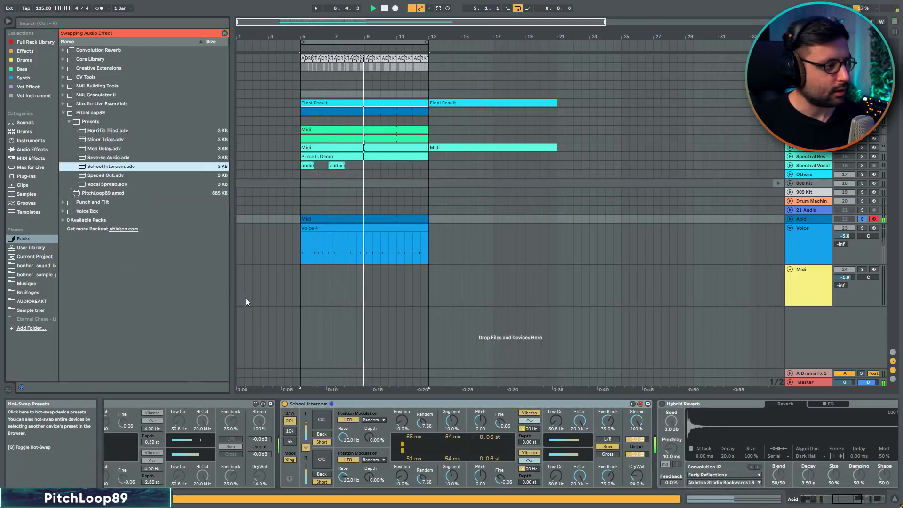
click(98, 131)
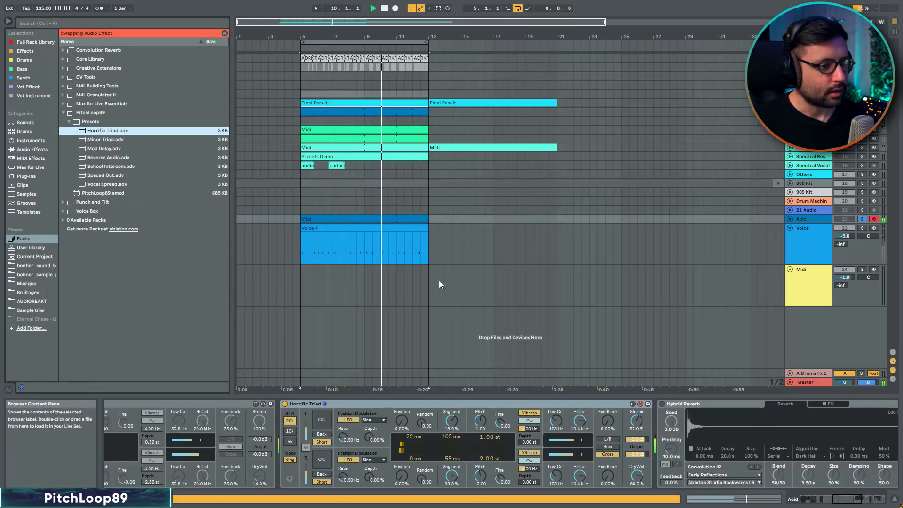
click(101, 141)
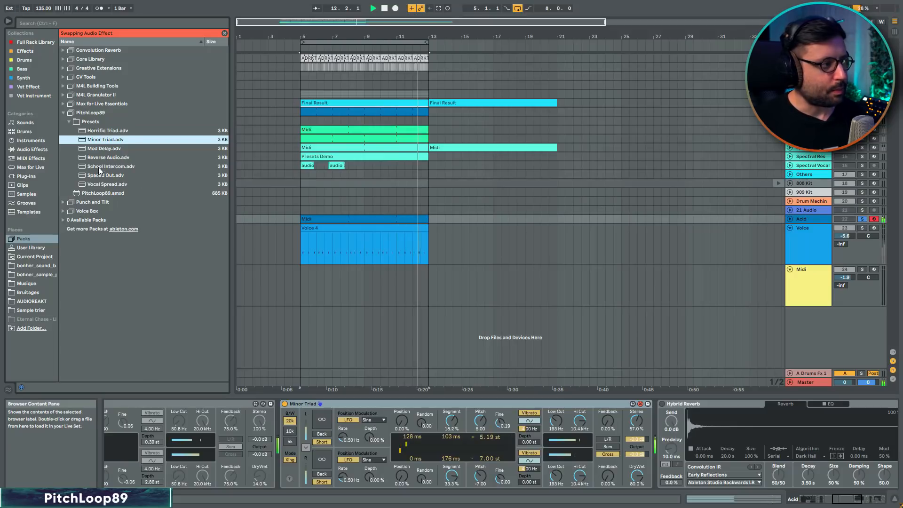
Step: Audition the Mod Delay, Reverse Audio, Spaced Out and Vocal Spread presets on the second PitchLoop89 device
click(103, 149)
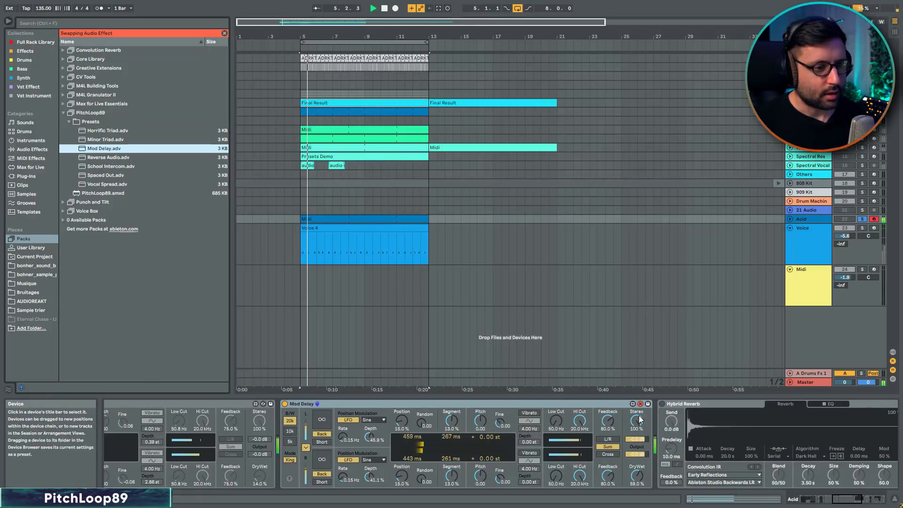
click(97, 159)
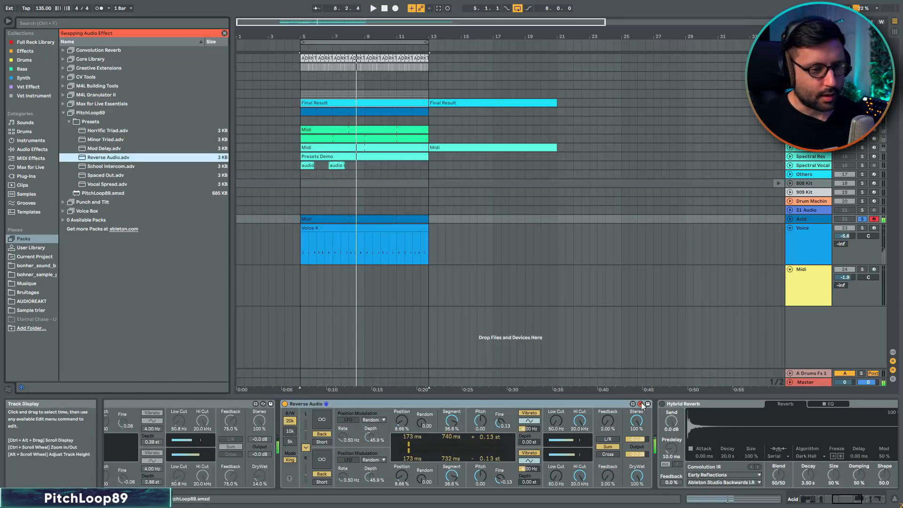
click(641, 403)
click(640, 404)
double_click(110, 176)
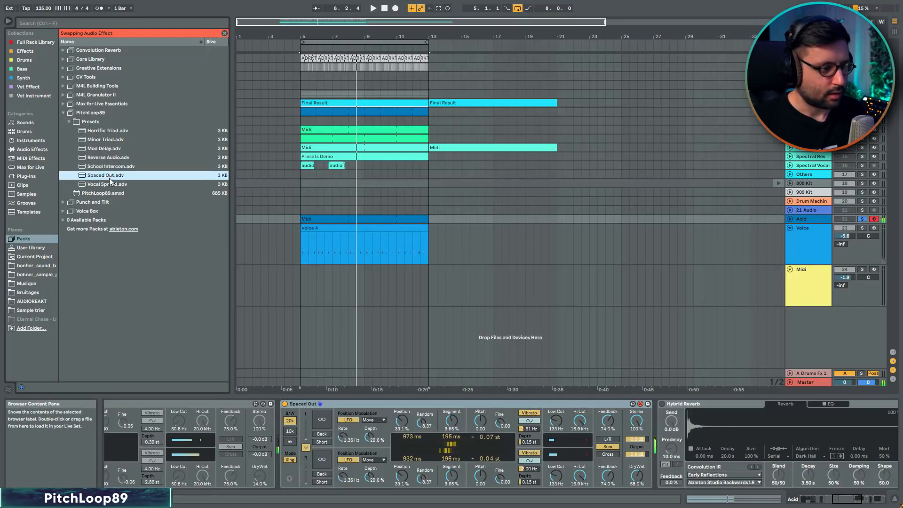
double_click(108, 184)
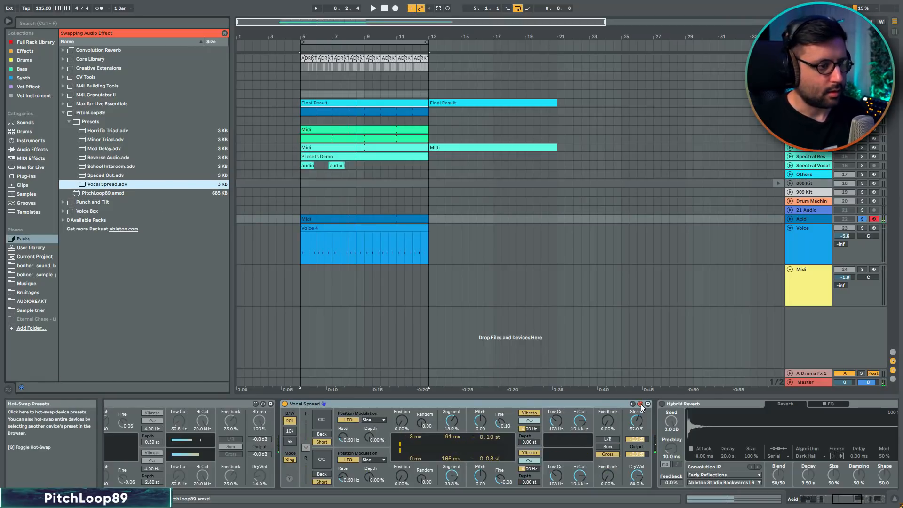
Step: Load the School Intercom preset back into the second PitchLoop89 device, leave preset swapping and start playback
double_click(120, 165)
click(633, 403)
key(space)
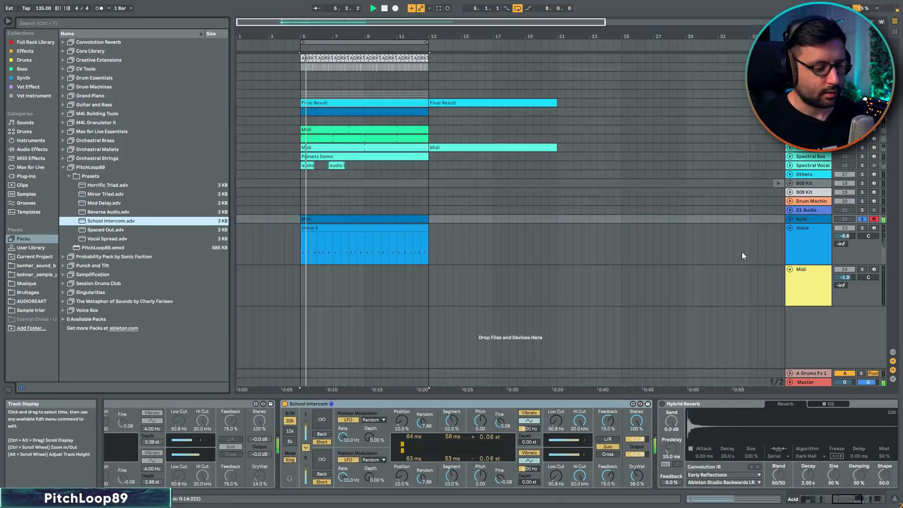
Step: Show the Acid track's Wavetable device, unsolo the track to hear it in the full mix, and stop playback
click(718, 253)
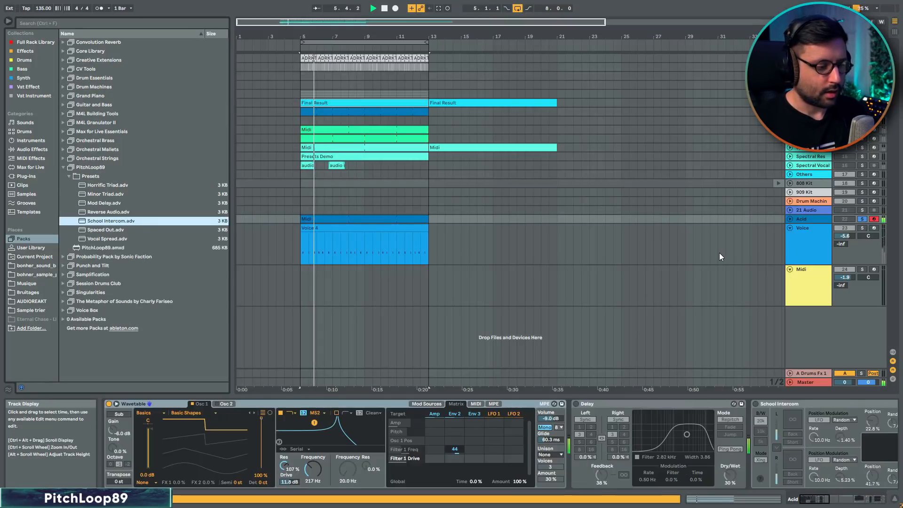
click(577, 405)
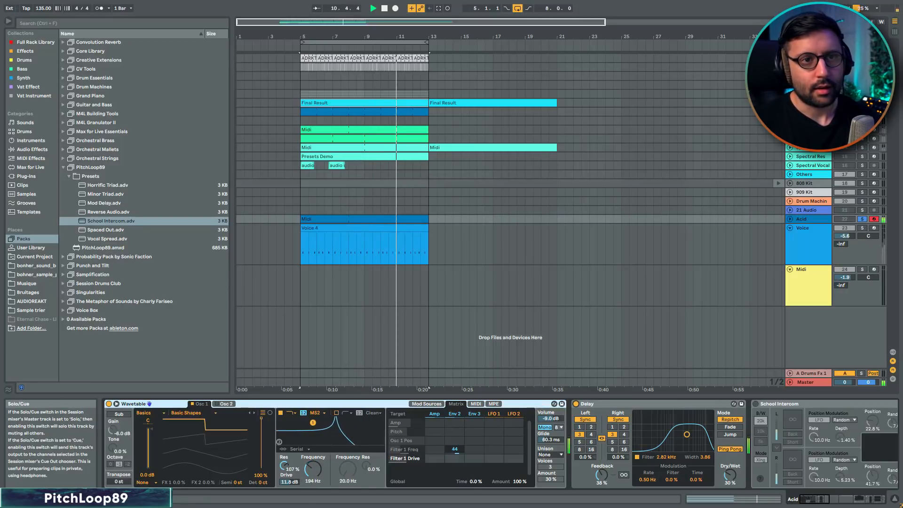
click(845, 58)
click(863, 219)
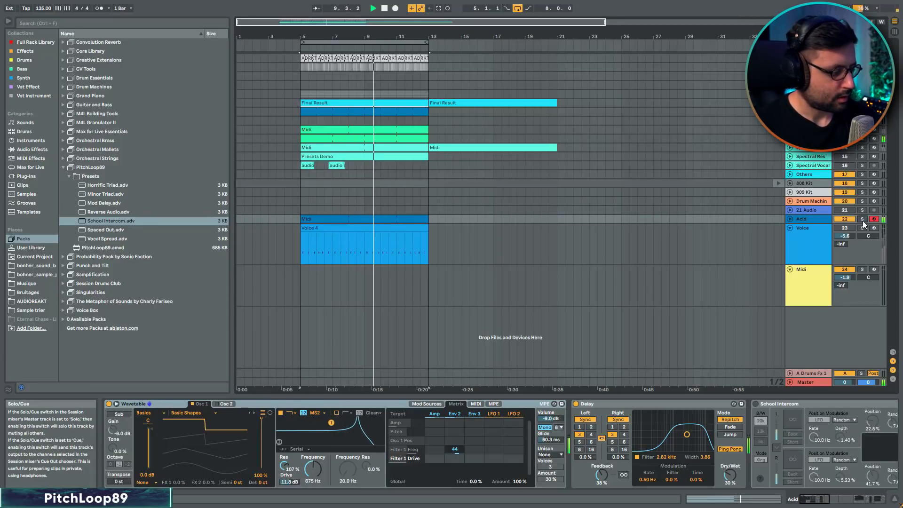
key(space)
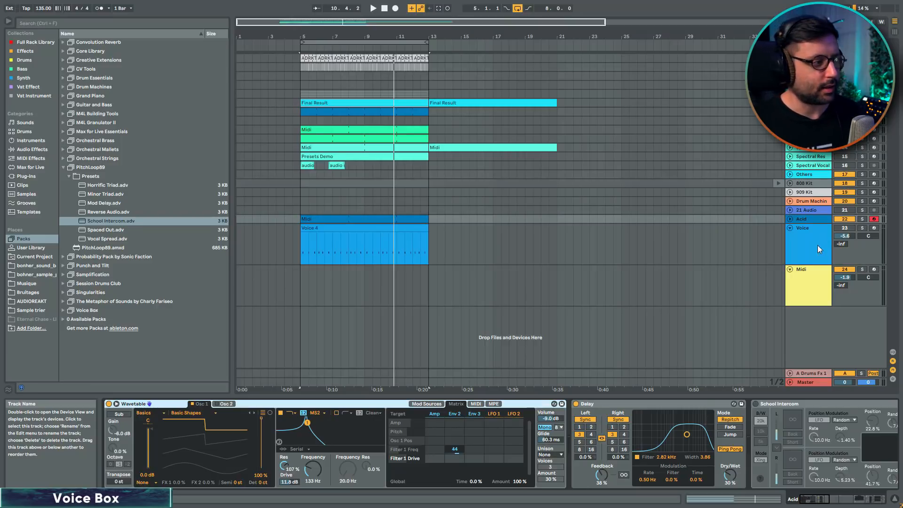
Step: Arm the Midi track and swap its FM Melody Rack for Voice Box presets, including Shifted Rhythm Rack Fiona (Root D)
click(818, 280)
click(874, 270)
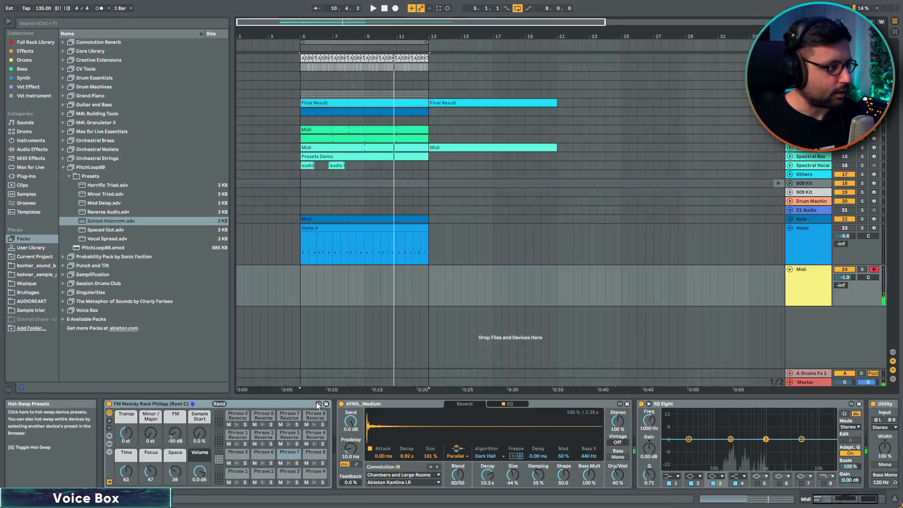
click(174, 405)
click(74, 247)
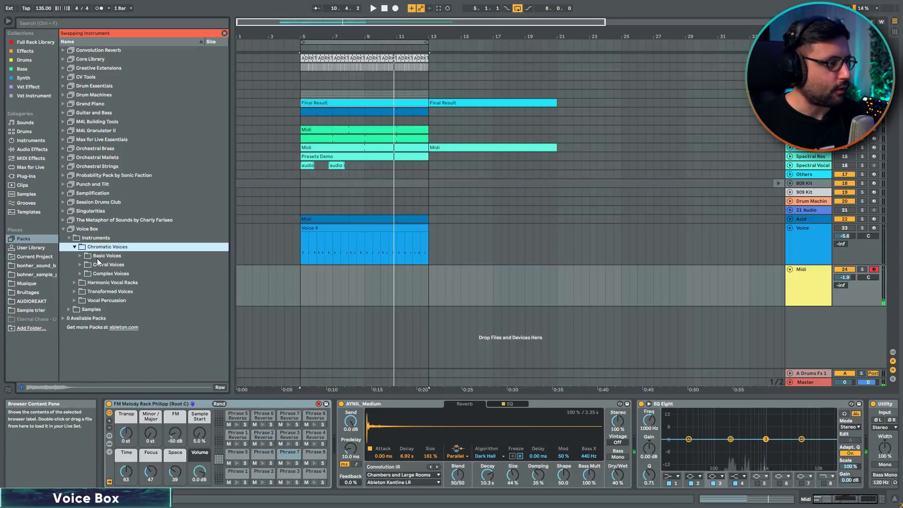
click(80, 256)
double_click(113, 266)
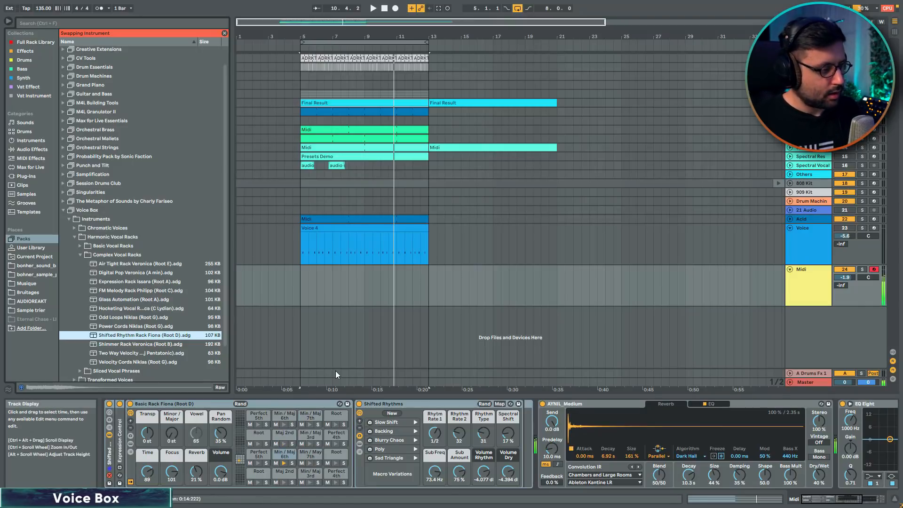
click(81, 255)
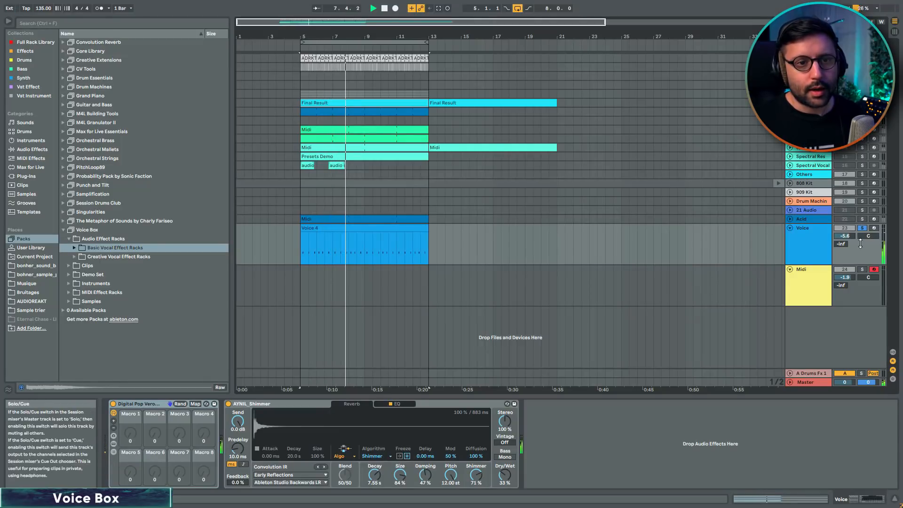
Step: Unsolo the Voice track and select all Veronica F4 notes in its Voice 4 clip
click(862, 228)
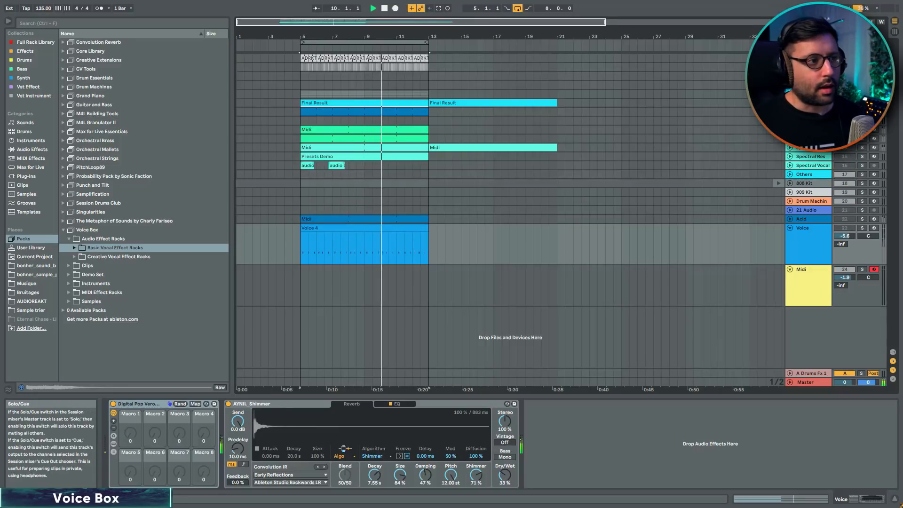
click(838, 229)
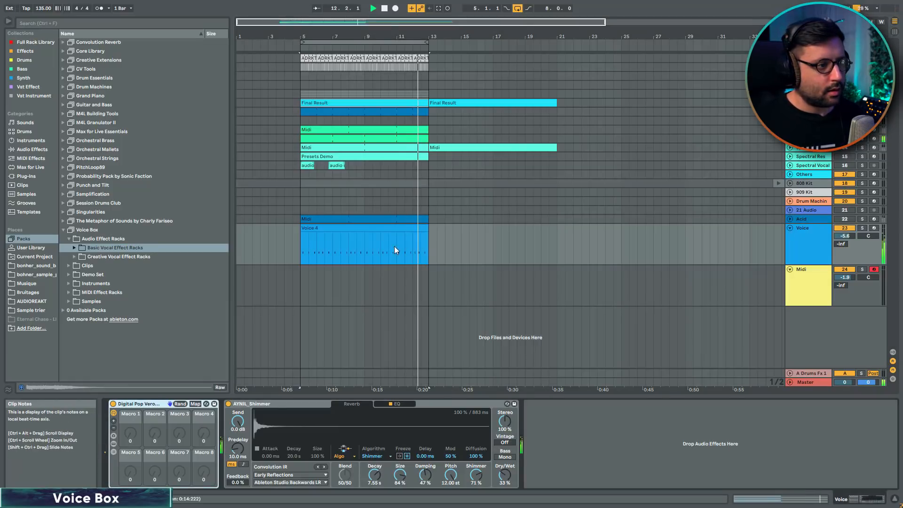
double_click(375, 229)
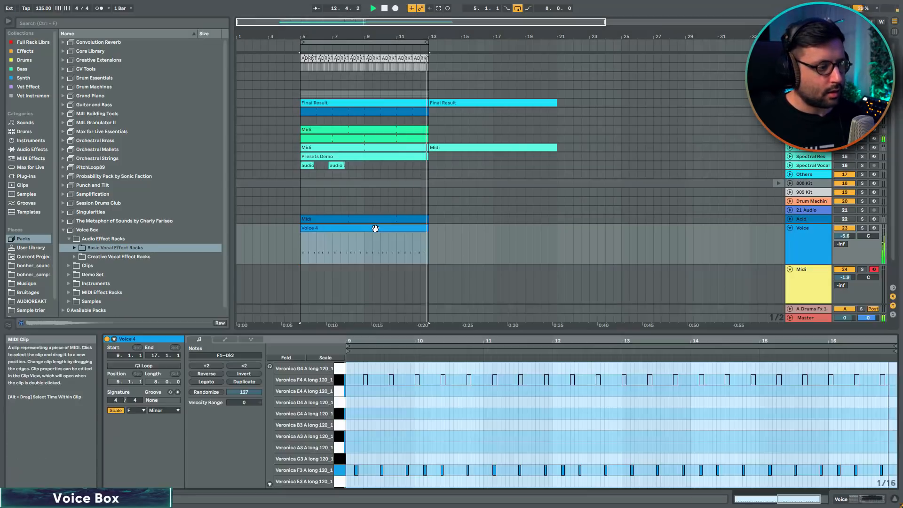
click(340, 381)
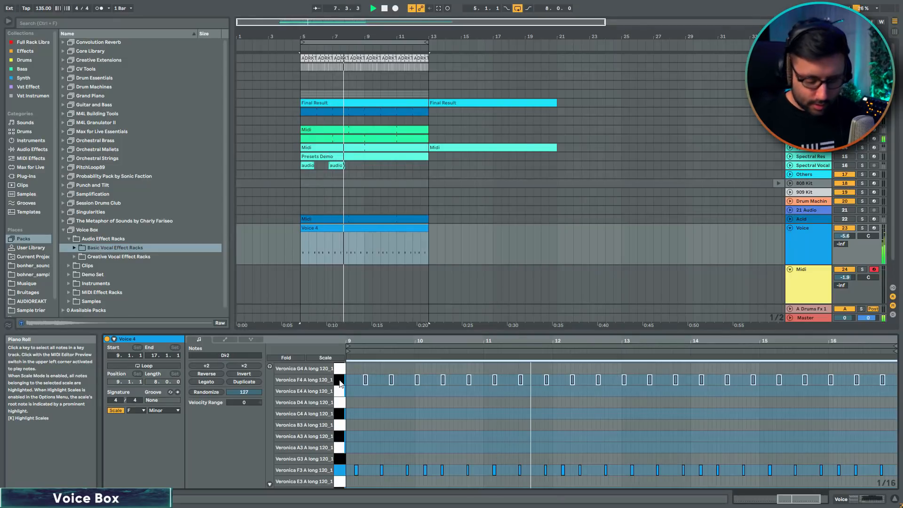